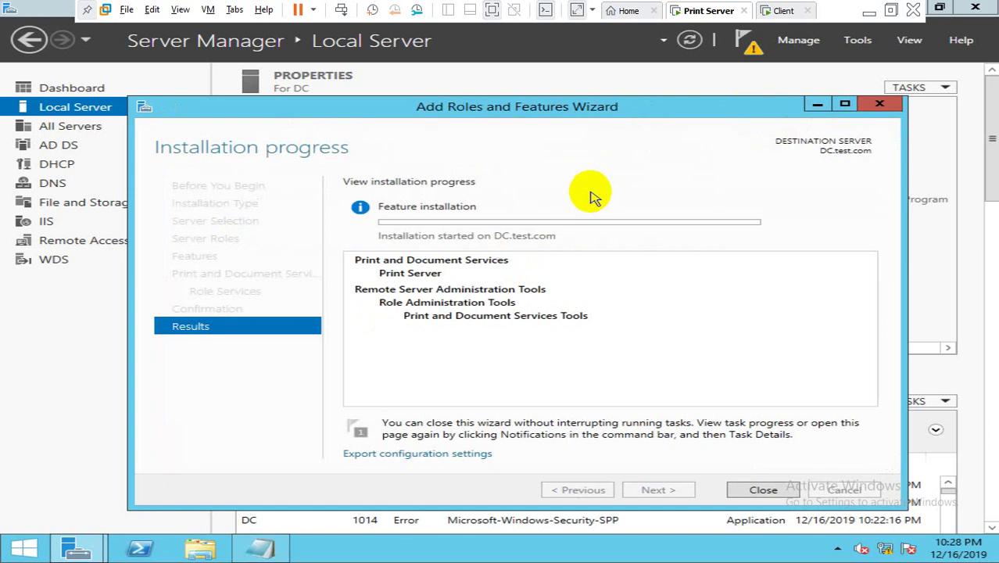
Step: Add the Notepad note 'Insert static IP address into client PC too…', then minimize Notepad
click(280, 548)
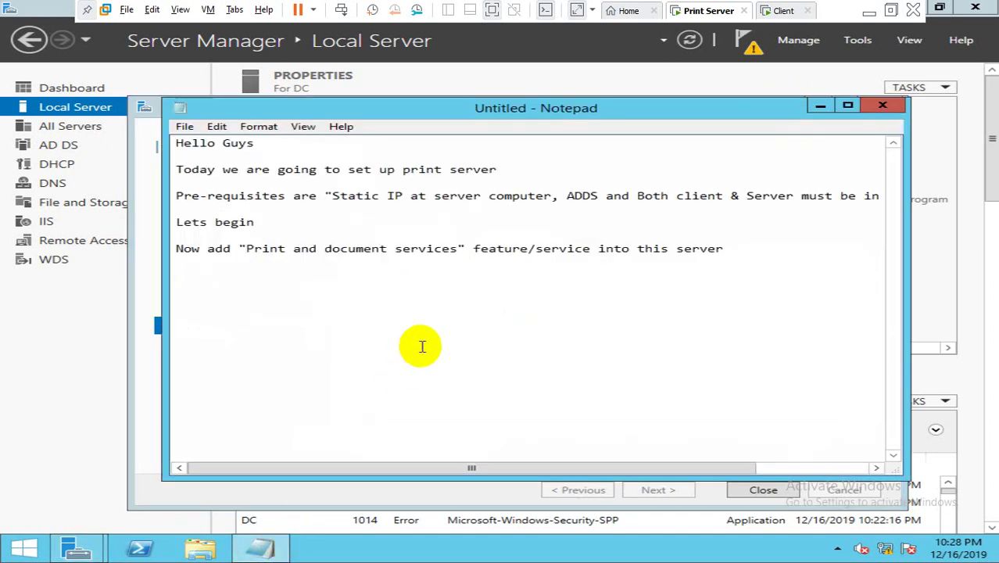
key(Return)
key(Return)
text(Ins)
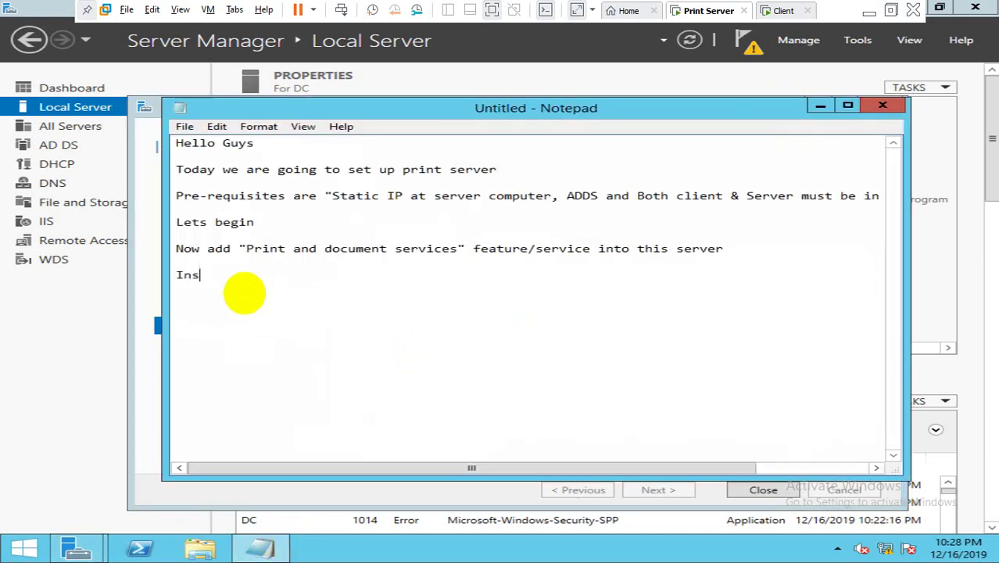
text(ert static IP)
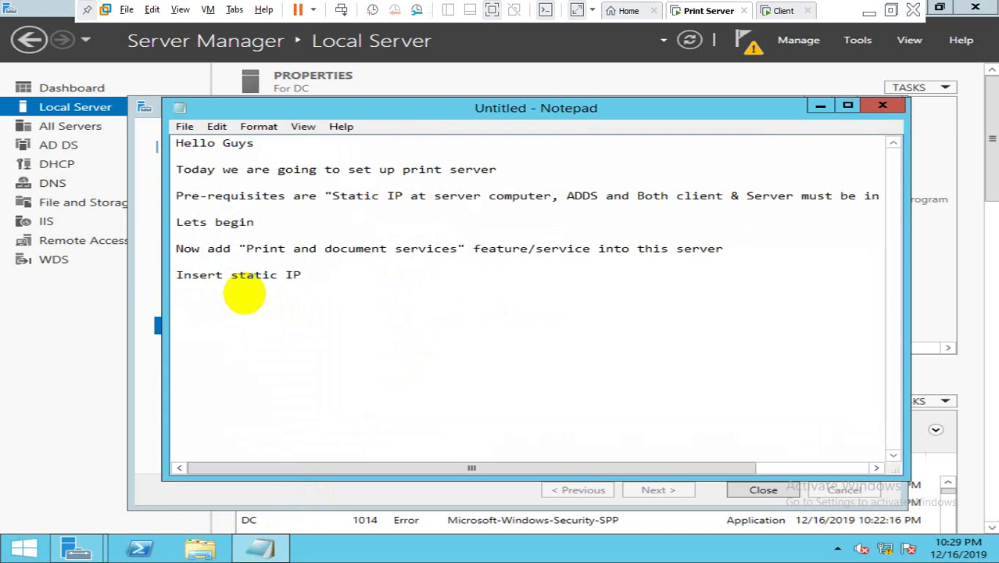
text( address into )
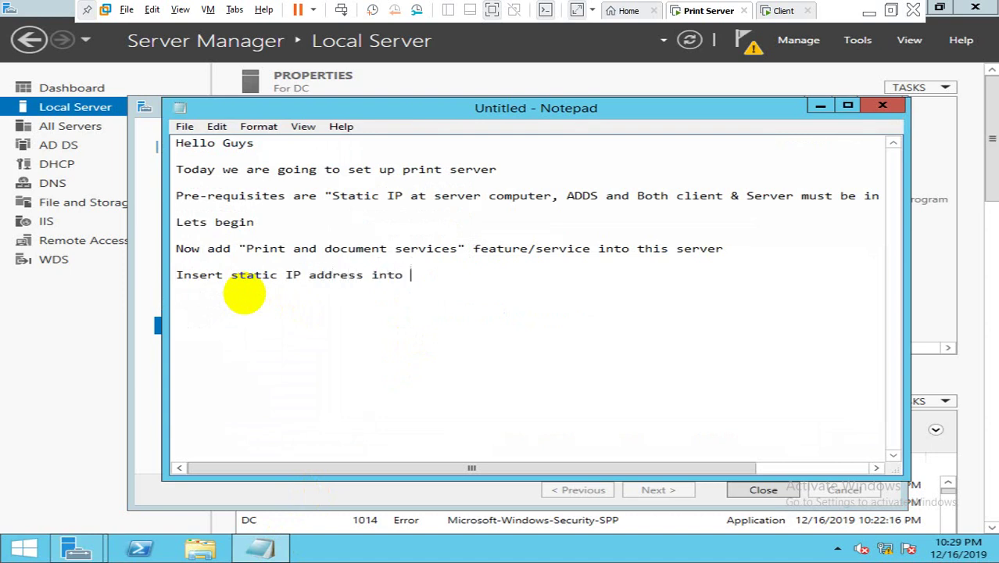
text(client PC too wi)
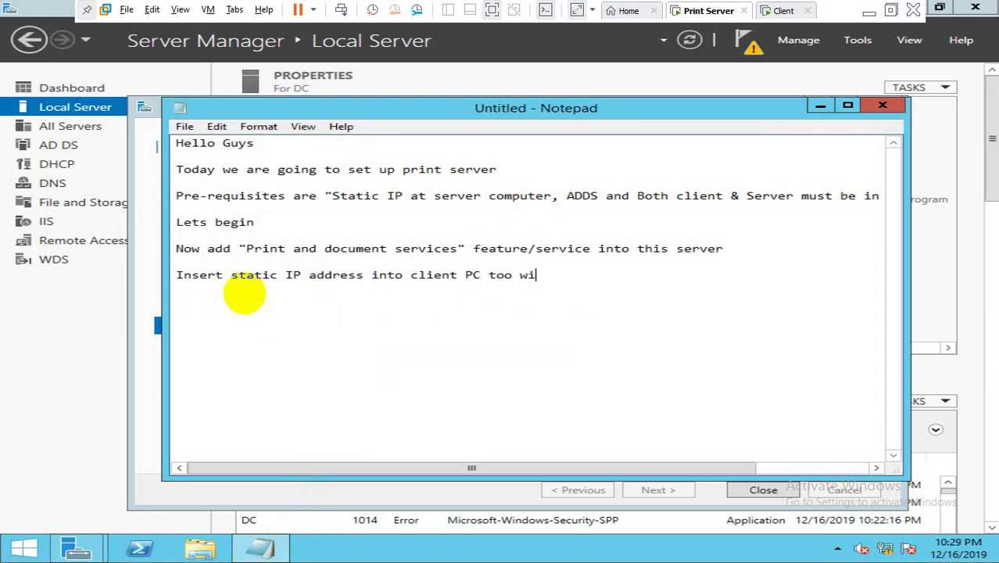
text(th same networ)
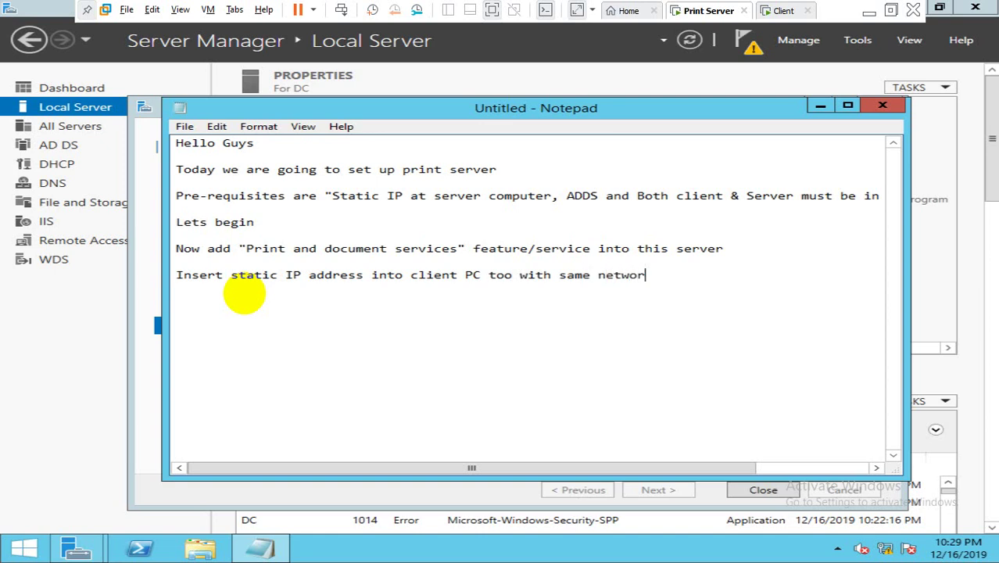
text(k address as in )
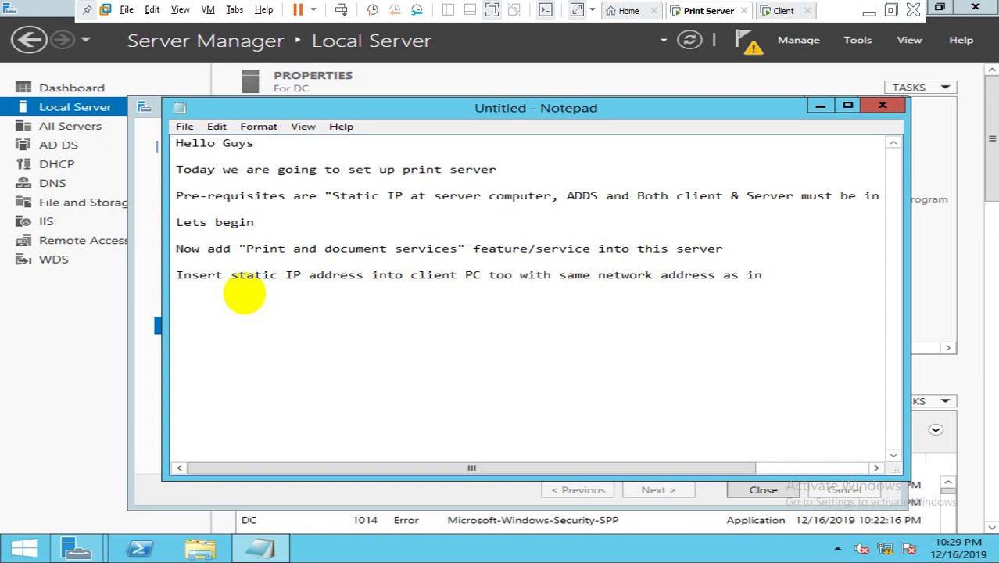
text(server)
key(Return)
key(Return)
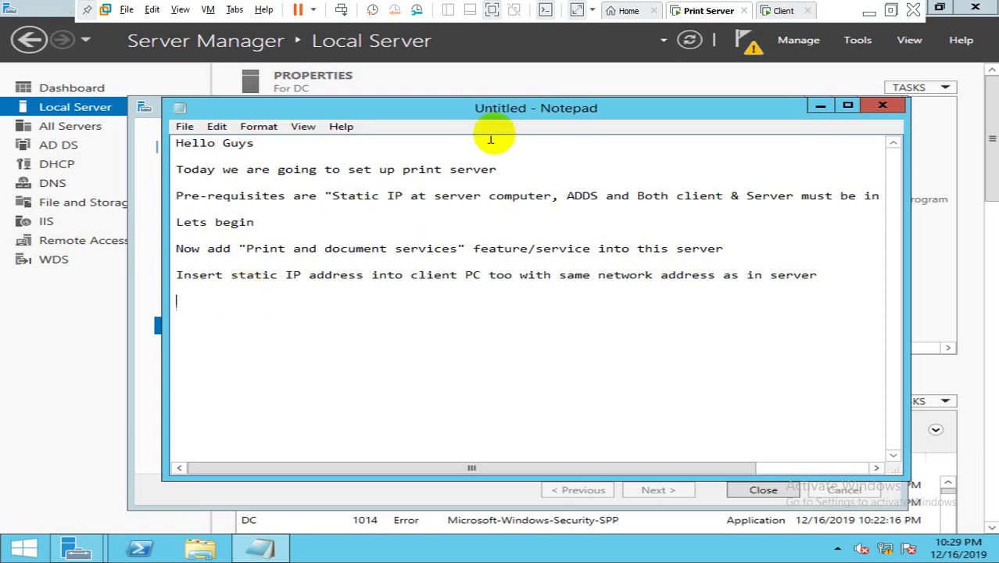
click(819, 108)
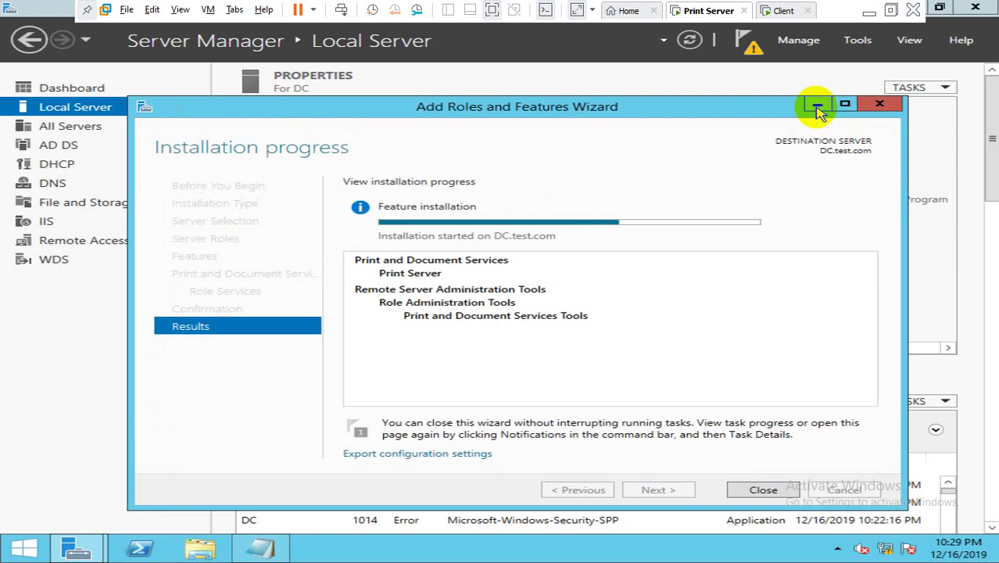
Step: Switch the Client VM's network adapter to LAN Segment 1 in its settings and save
click(780, 16)
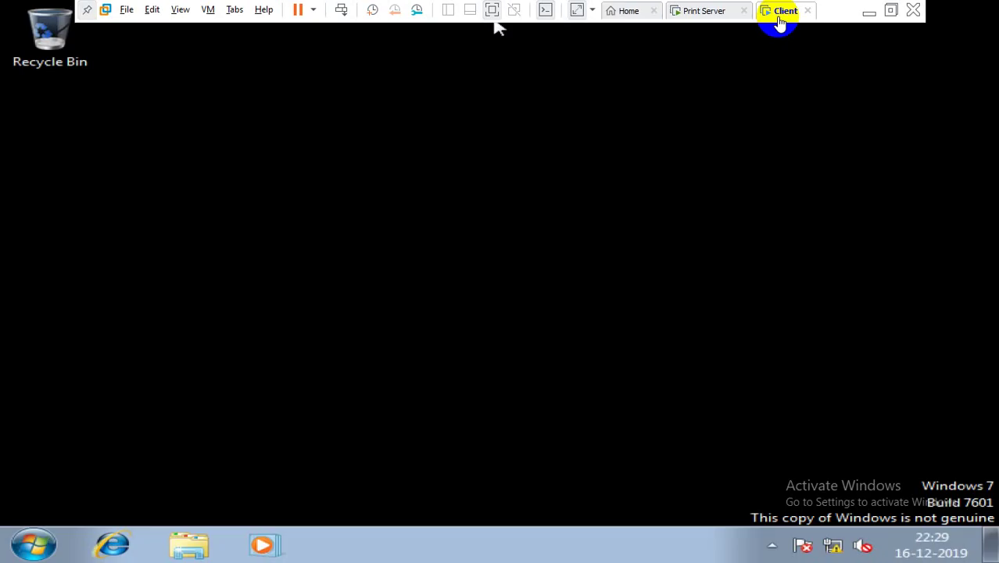
right_click(779, 17)
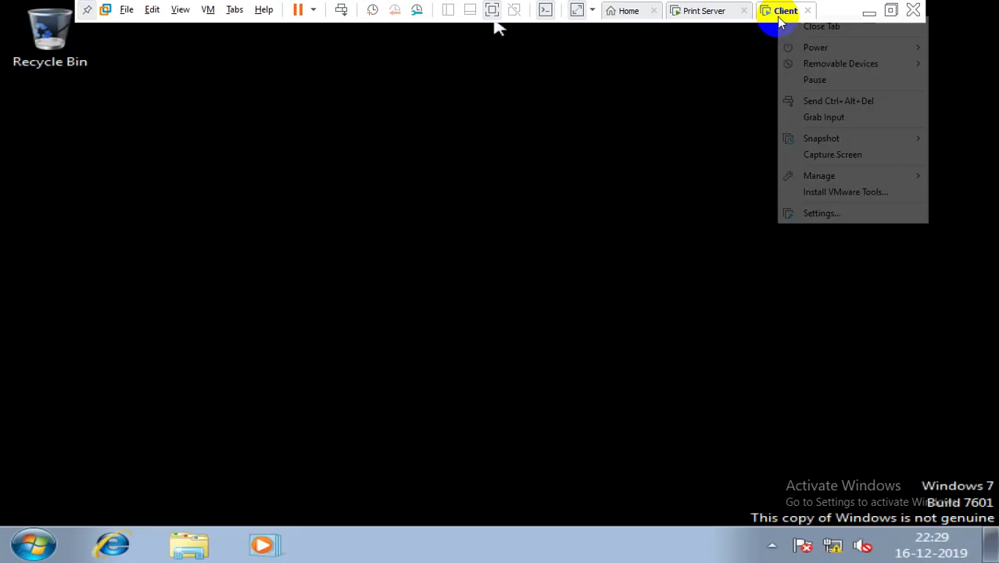
click(813, 212)
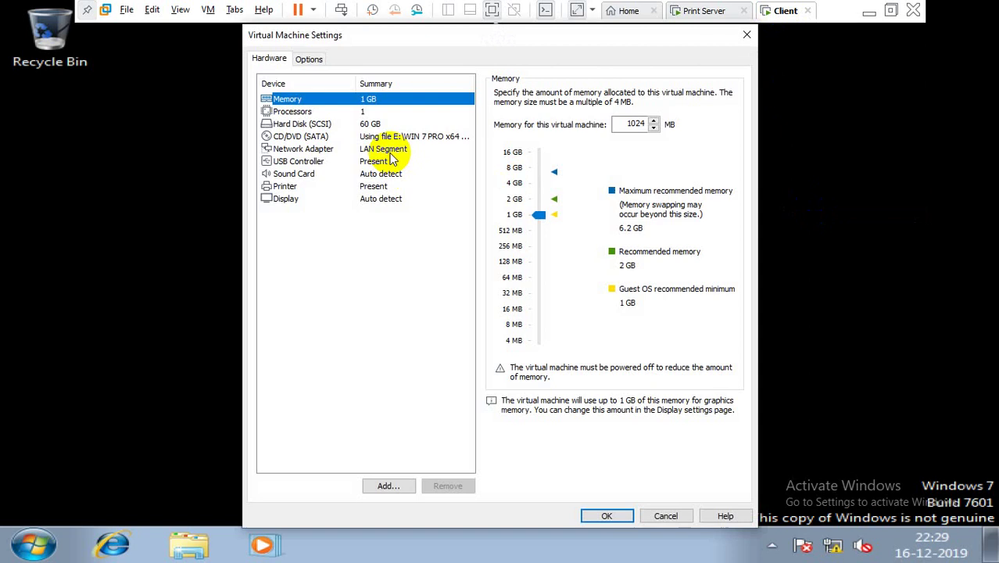
click(389, 150)
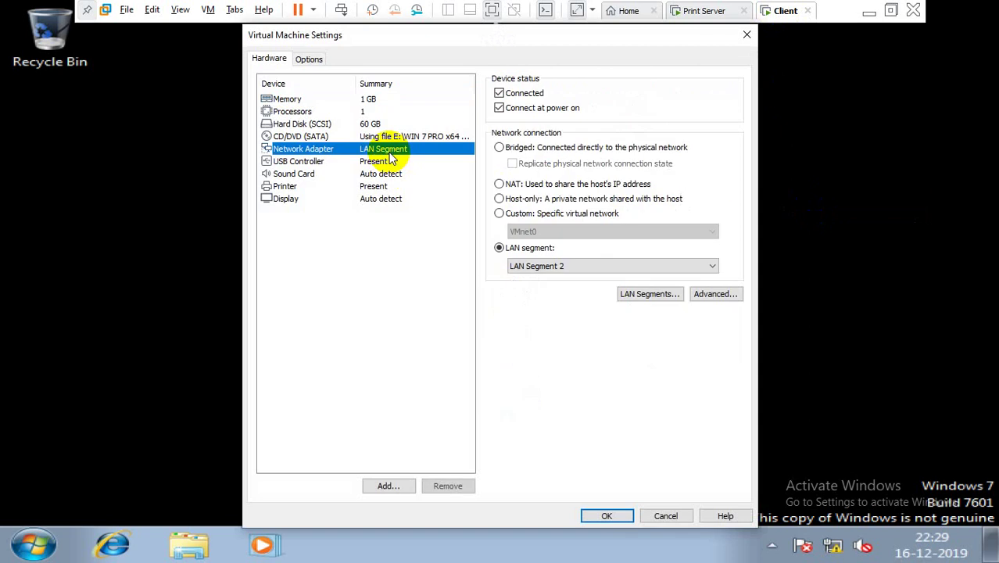
click(574, 268)
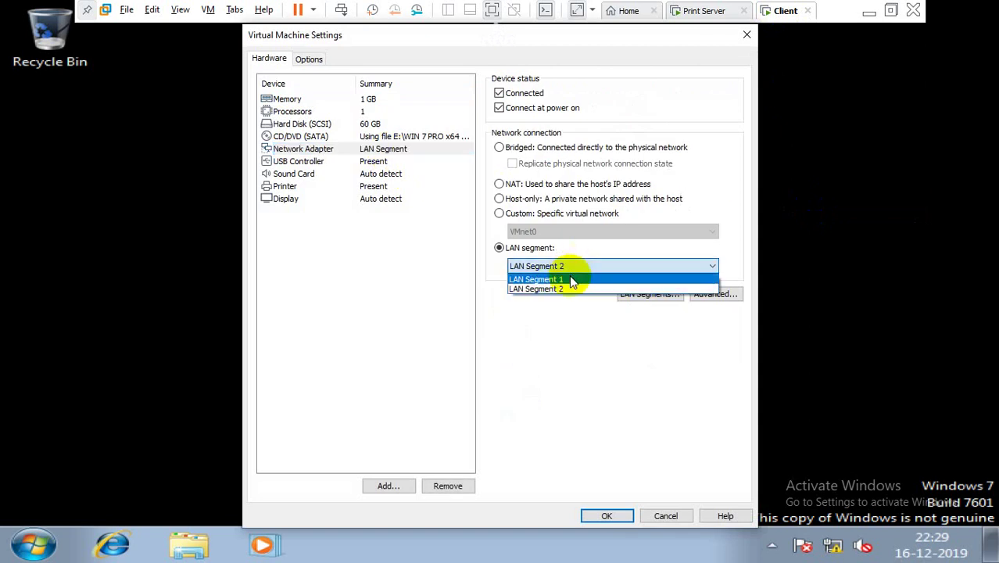
click(575, 280)
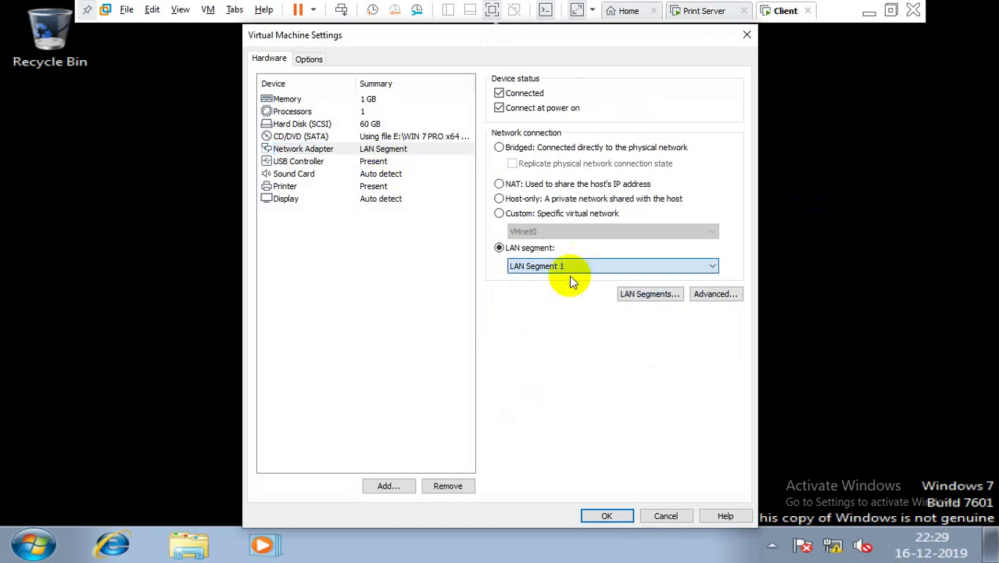
click(606, 519)
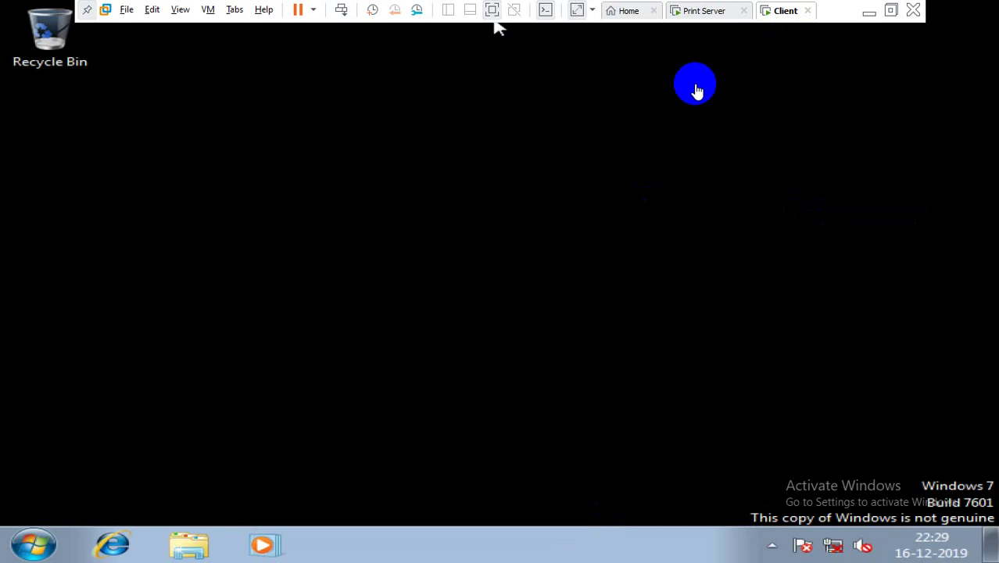
Step: Open Network Connections on the client with ncpa.cpl
click(564, 150)
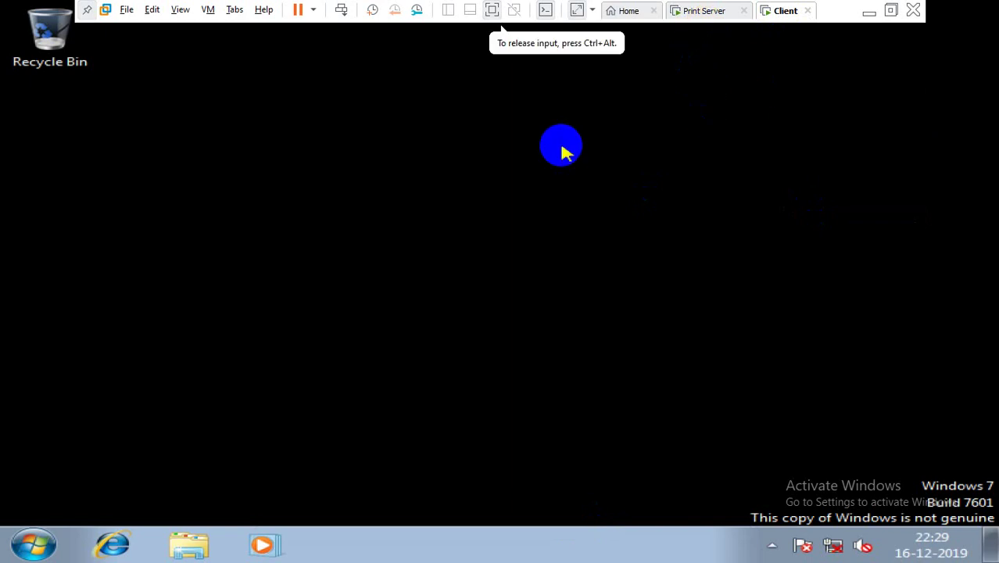
key(super+r)
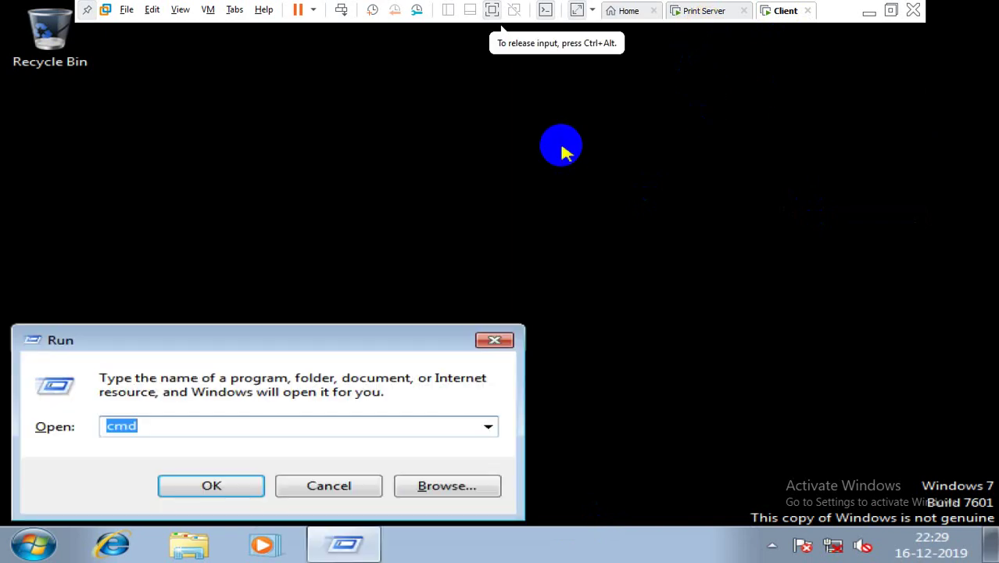
text(ncpa.cpl)
key(Return)
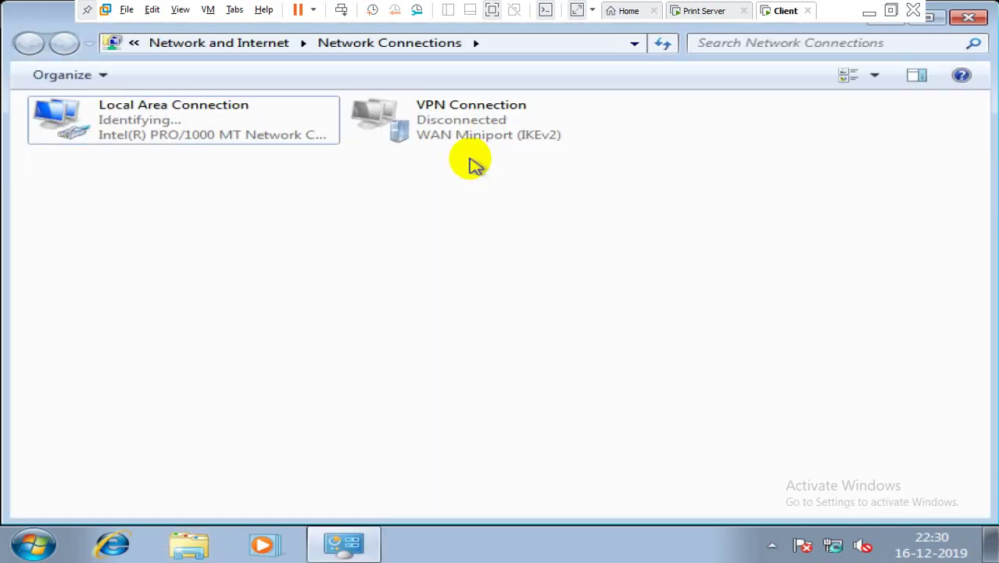
Step: Delete the VPN Connection and refresh the connections list
click(448, 123)
click(532, 82)
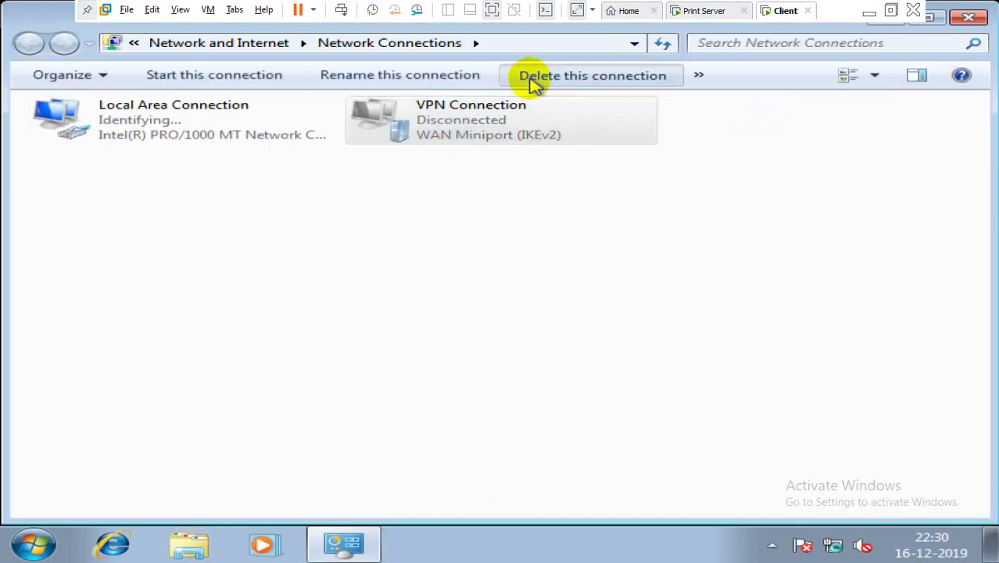
click(550, 341)
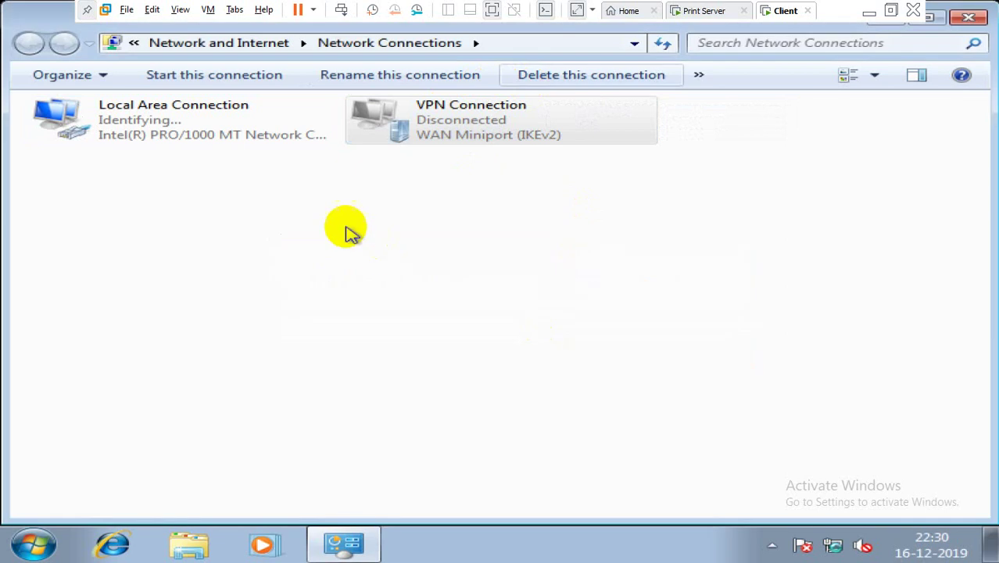
right_click(346, 229)
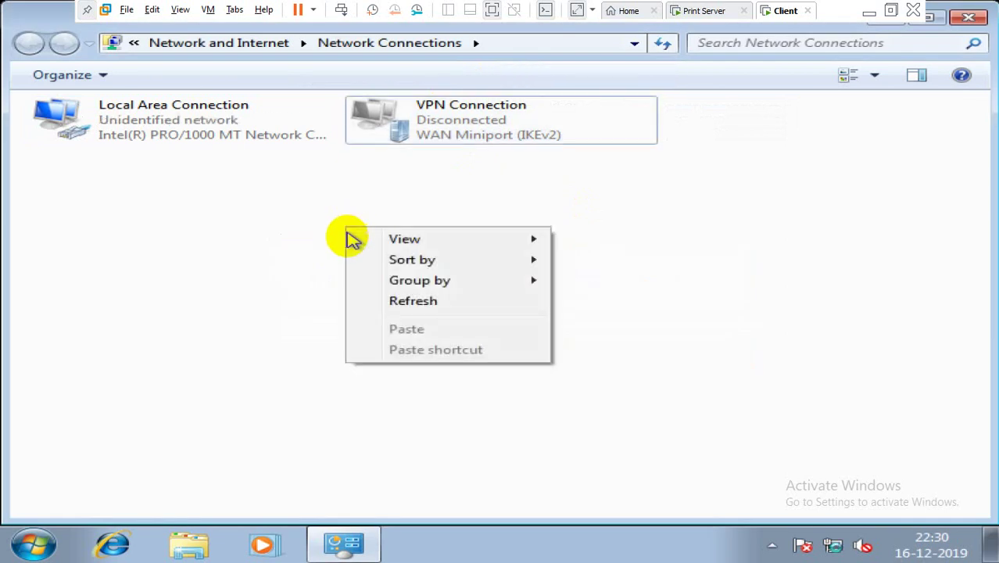
click(378, 300)
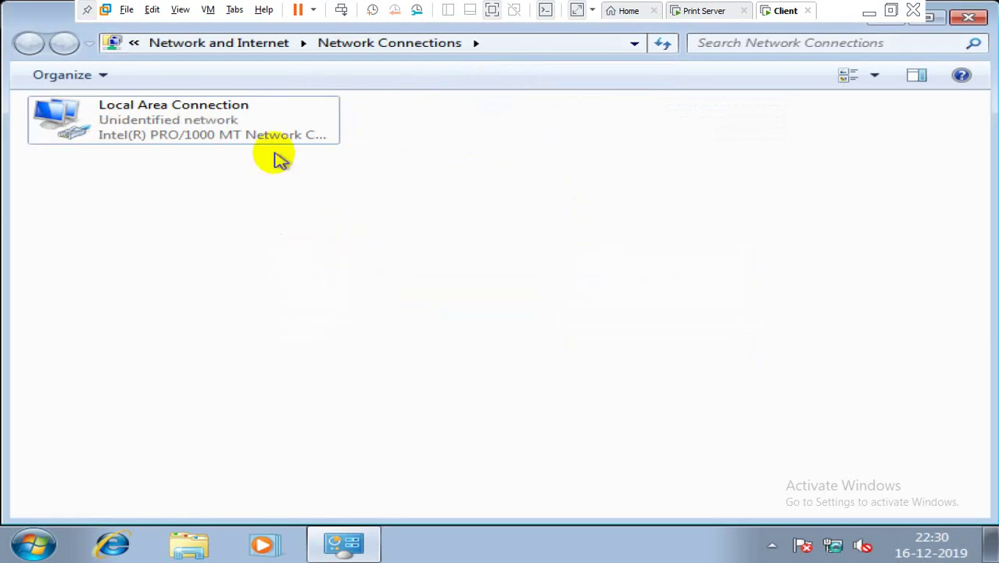
Step: Check the Local Area Connection's IPv4 details (200.1.1.5), then open its properties
click(242, 135)
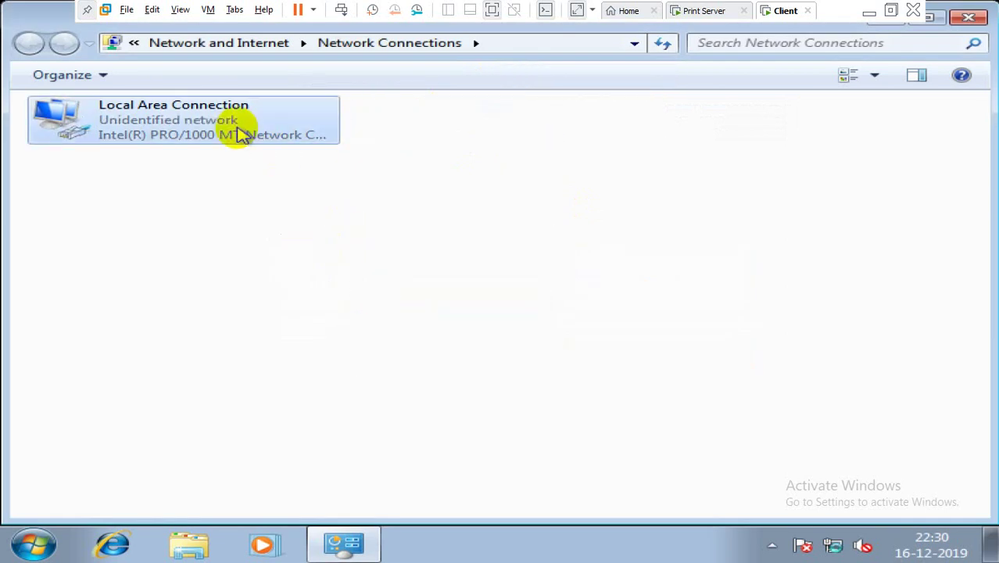
click(341, 265)
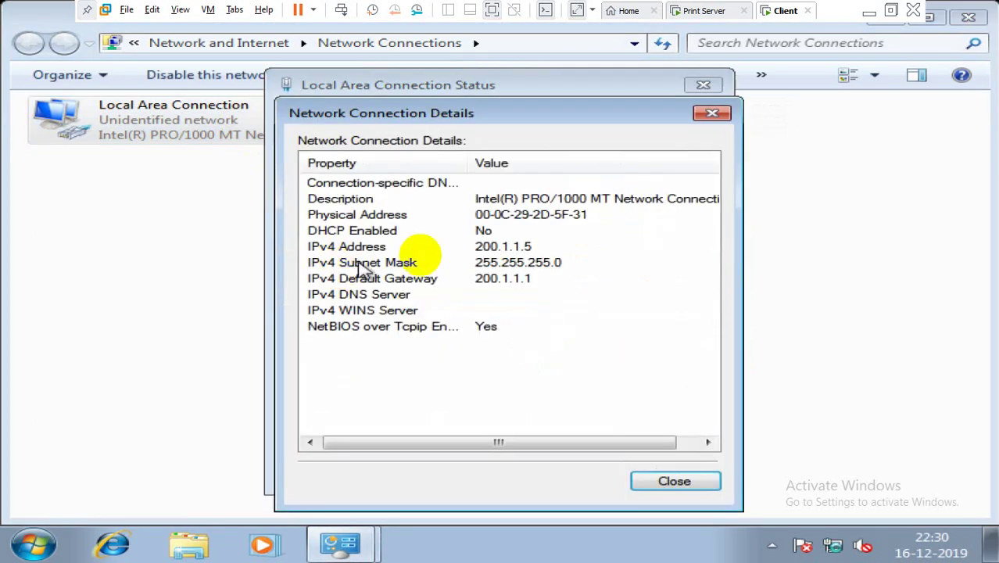
click(449, 250)
key(Escape)
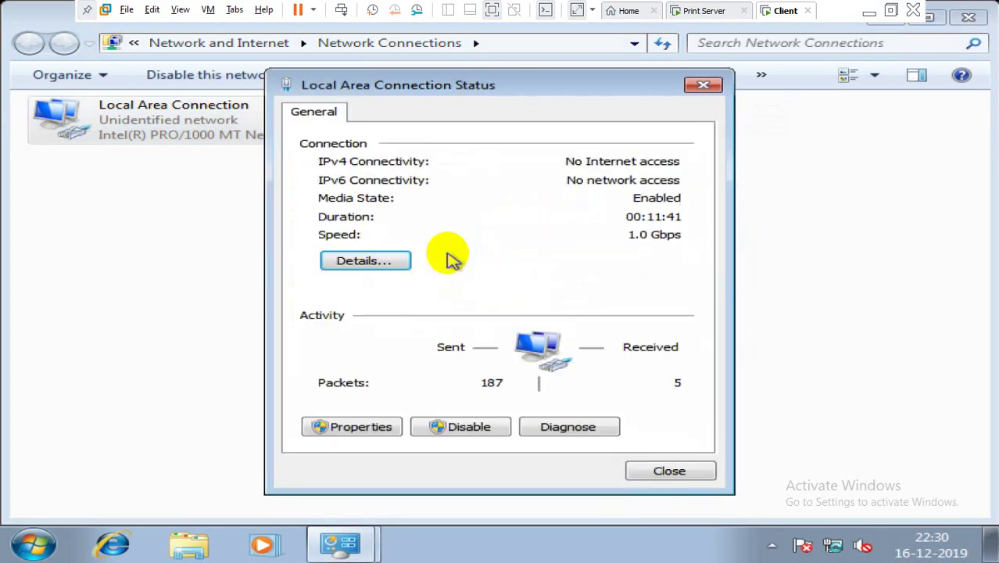
click(372, 425)
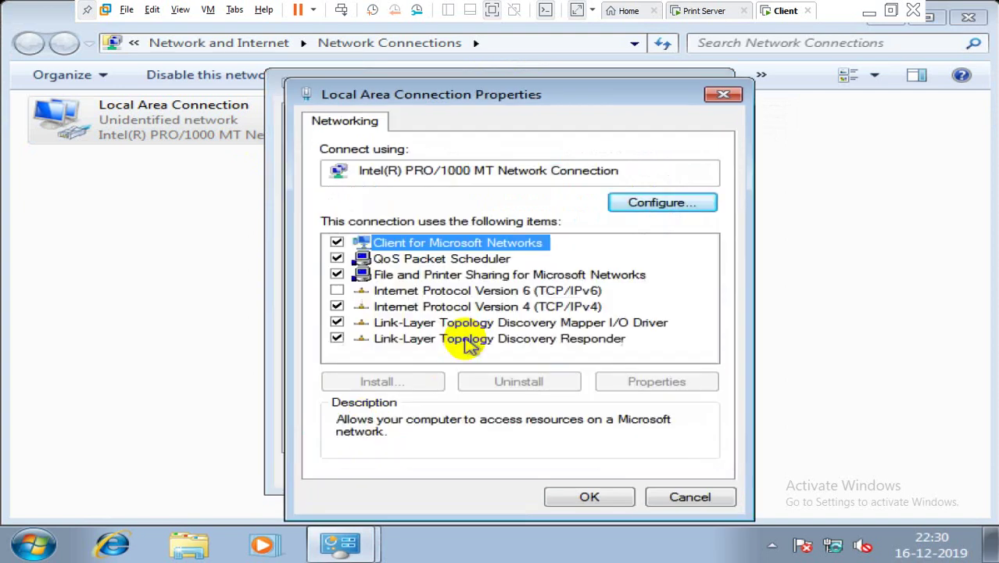
Step: In TCP/IPv4 properties, clear the gateway and set the IP address to 192.168.1.12
click(498, 308)
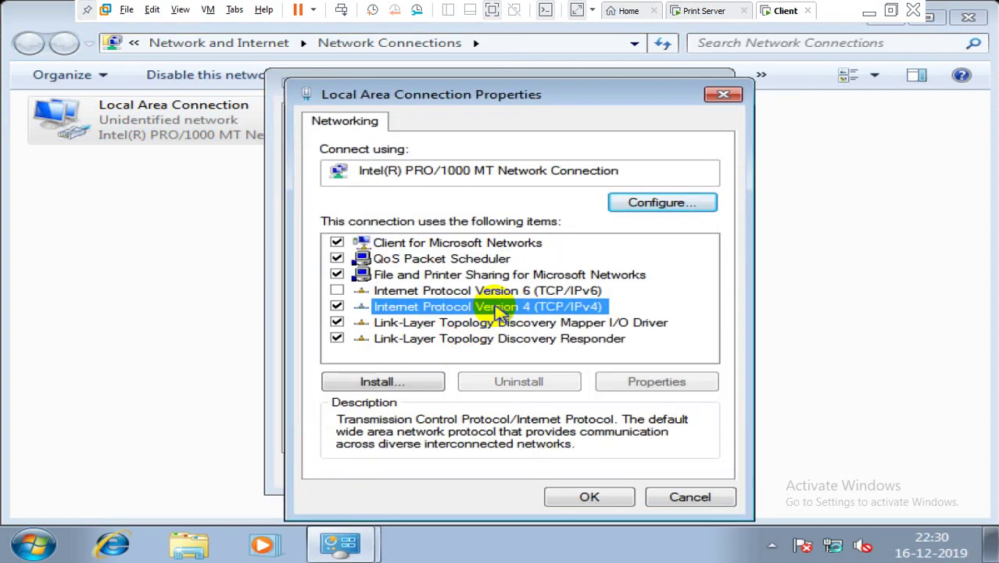
double_click(498, 308)
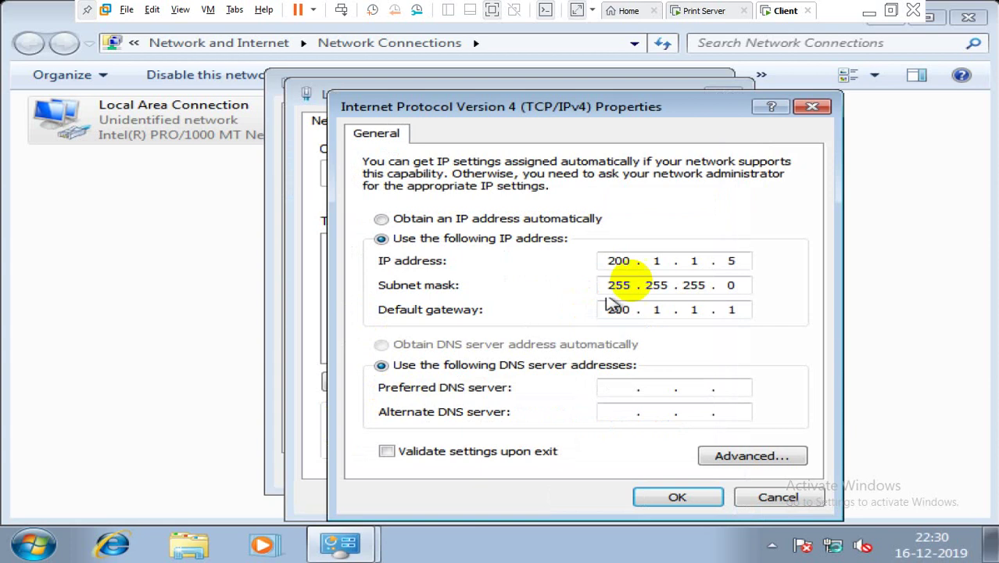
click(736, 308)
key(BackSpace)
key(BackSpace)
key(BackSpace)
key(BackSpace)
key(BackSpace)
key(BackSpace)
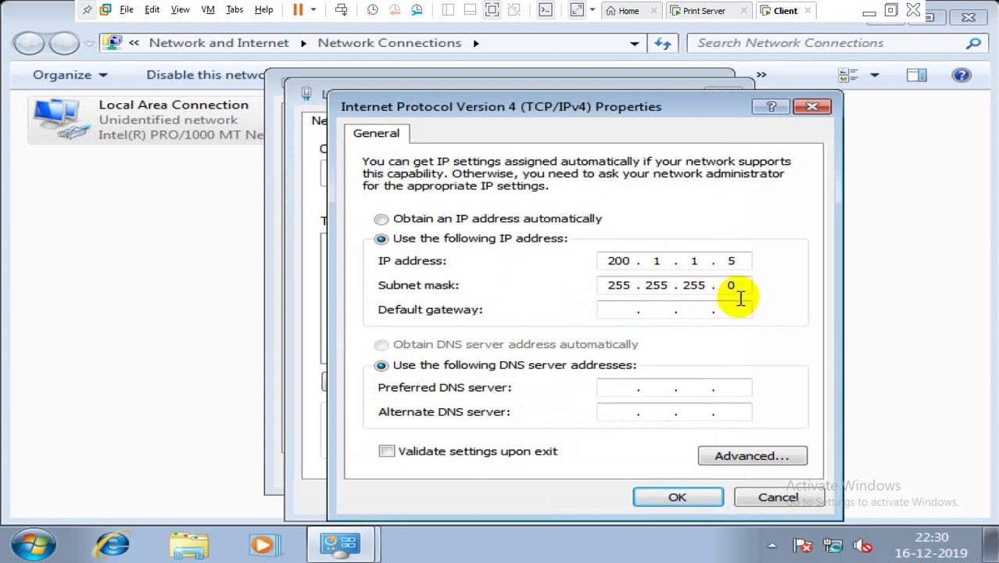
key(shift+Tab)
click(743, 262)
key(BackSpace)
key(BackSpace)
key(BackSpace)
key(BackSpace)
key(BackSpace)
key(BackSpace)
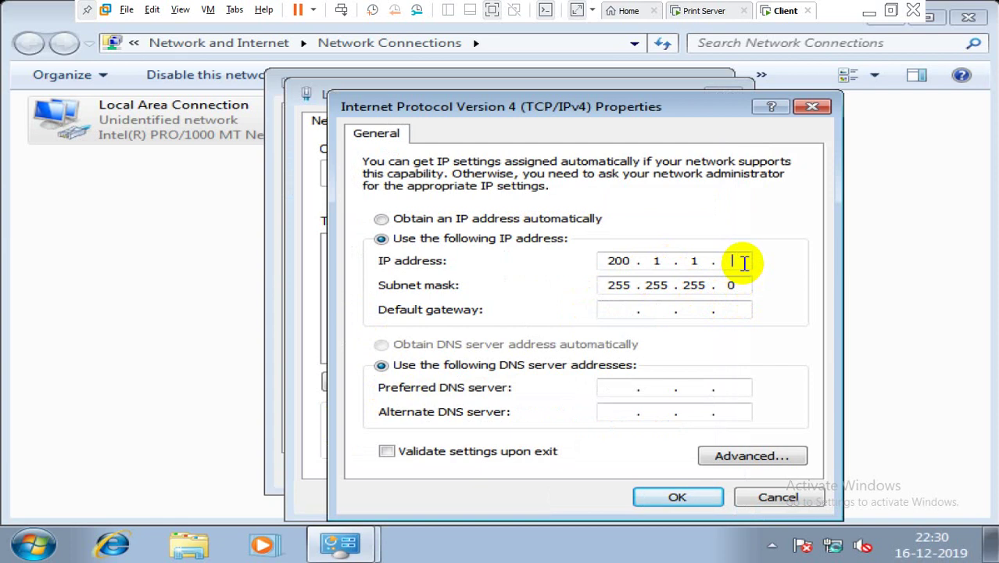
text(192 . 168 . 1 . 12)
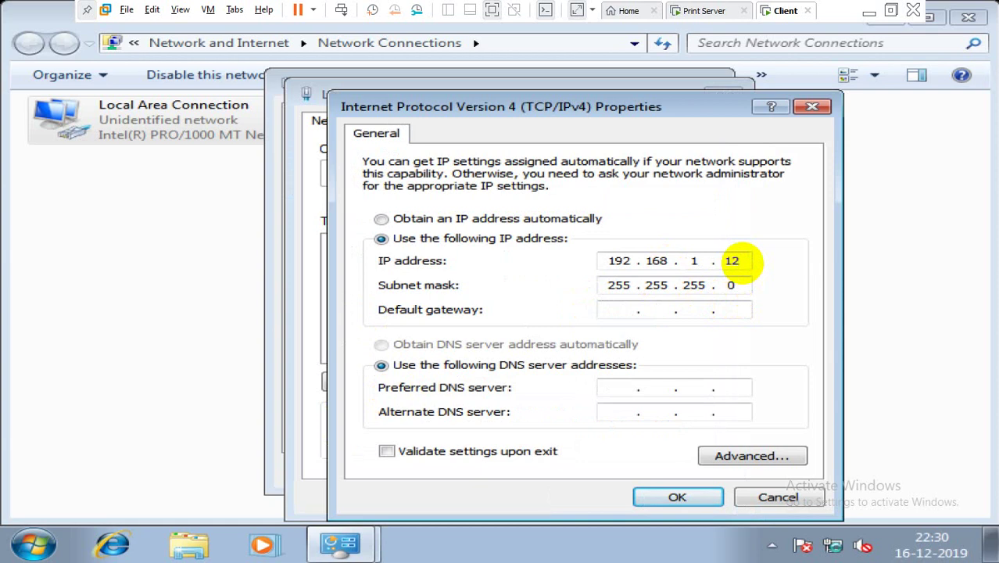
key(Tab)
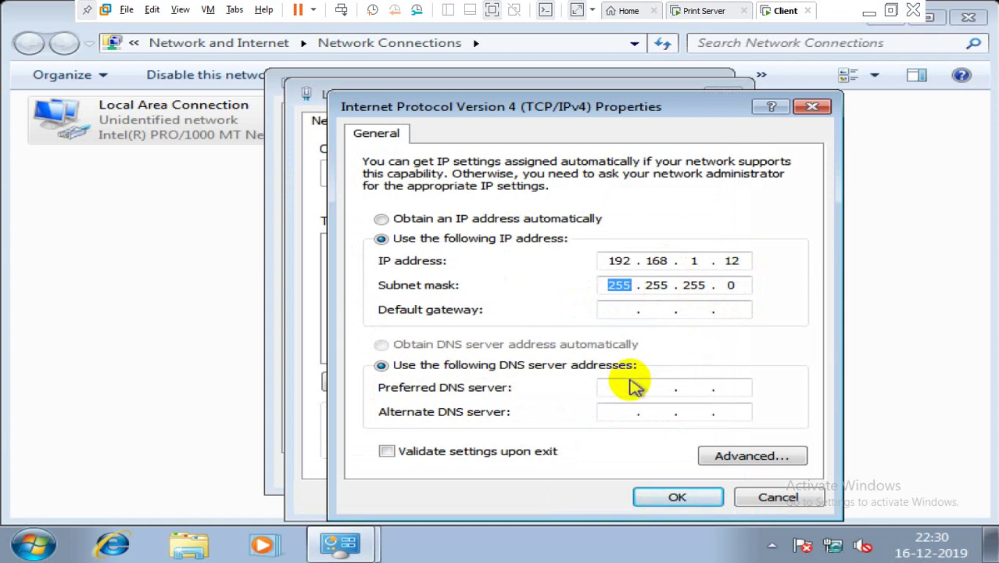
Step: Set preferred DNS 192.168.1.10, save the settings and close the status window
click(614, 388)
text(192 . )
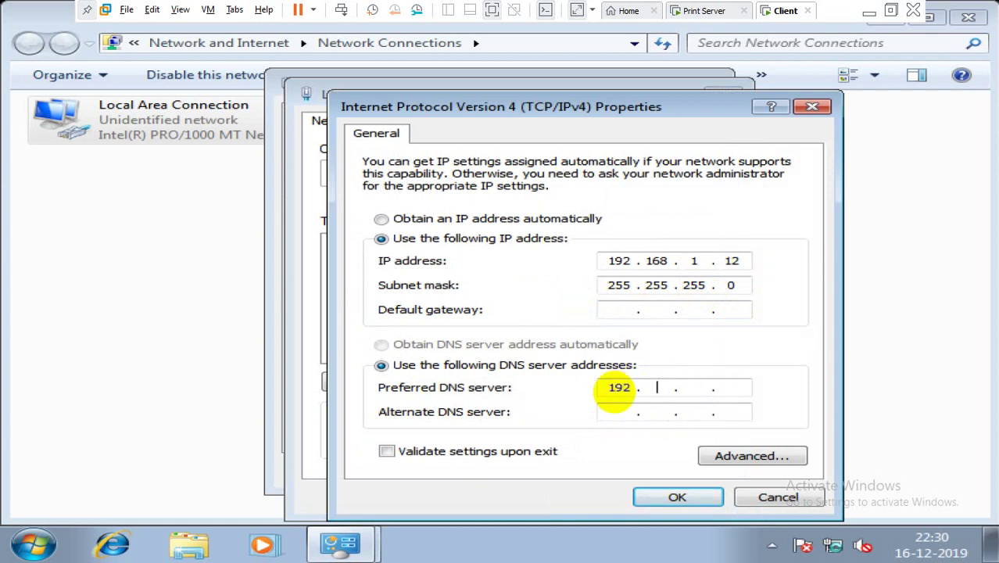
text(168 . 1 . 10)
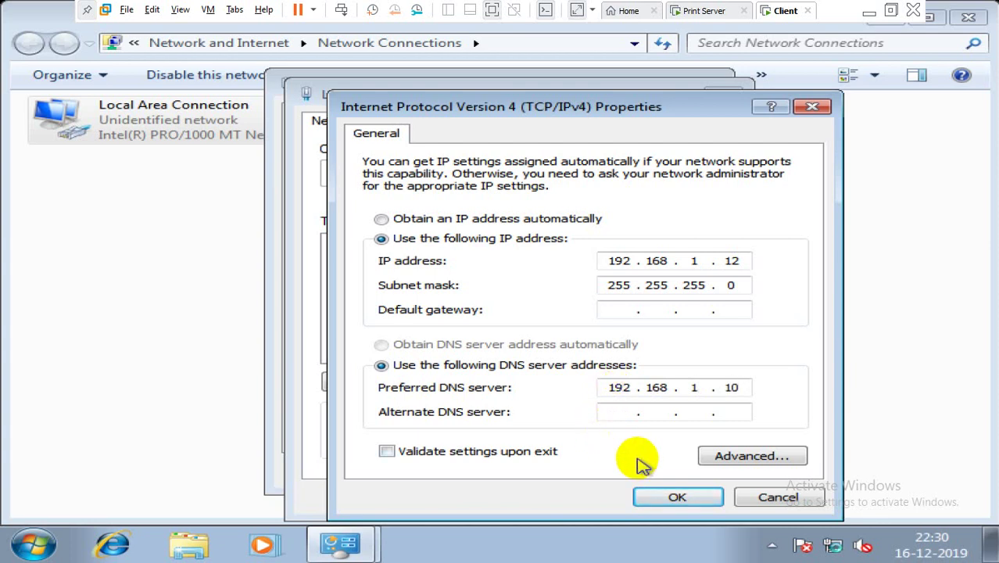
click(671, 500)
click(624, 496)
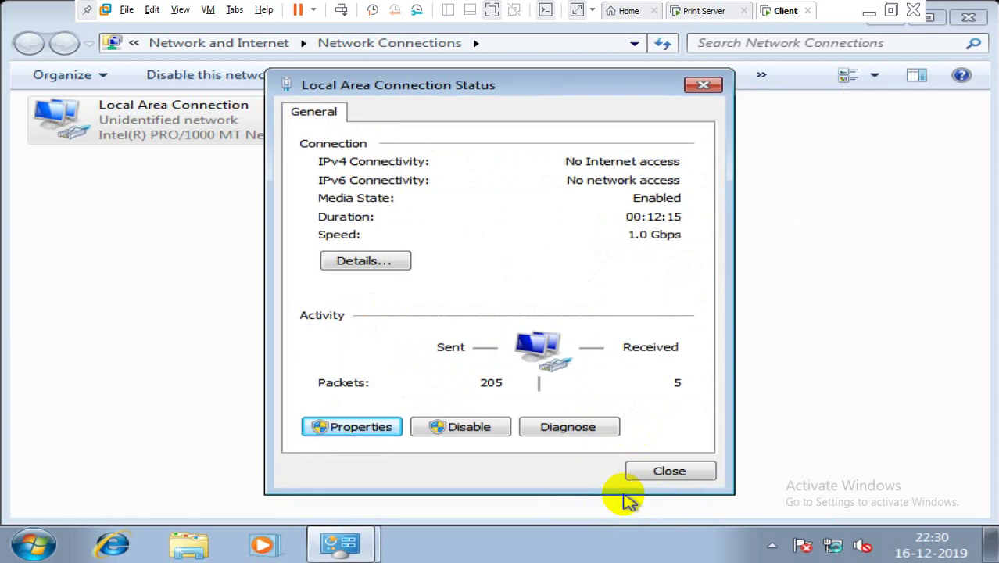
click(669, 472)
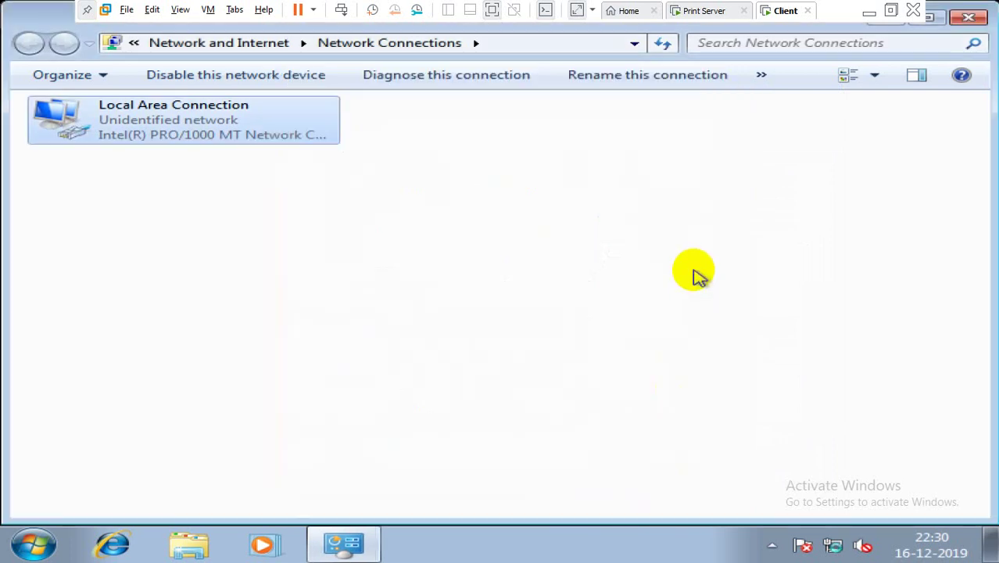
Step: Close the Print Server's finished install wizard and write 'At first, join windows7 to the domain' in Notepad
click(708, 10)
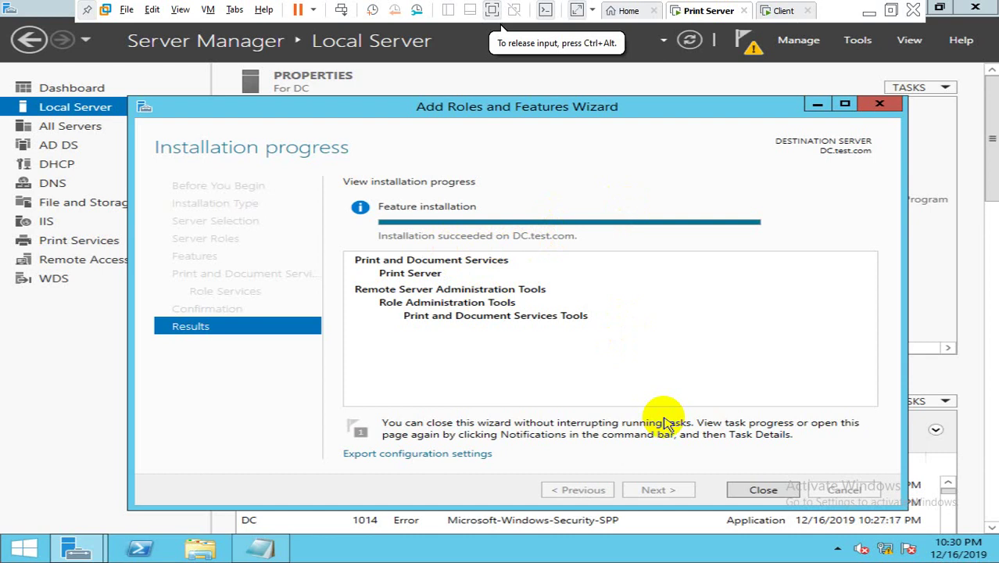
click(758, 490)
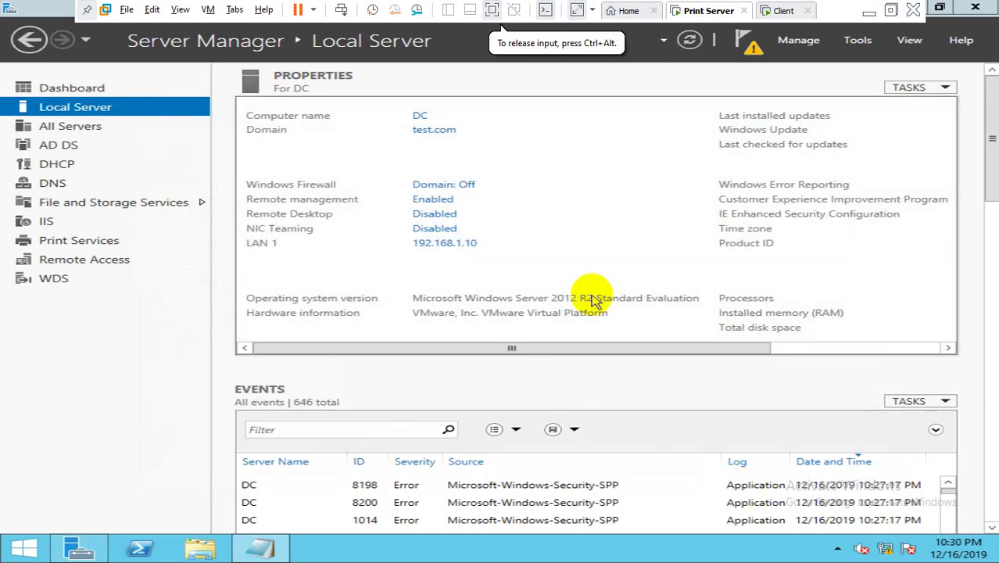
click(258, 550)
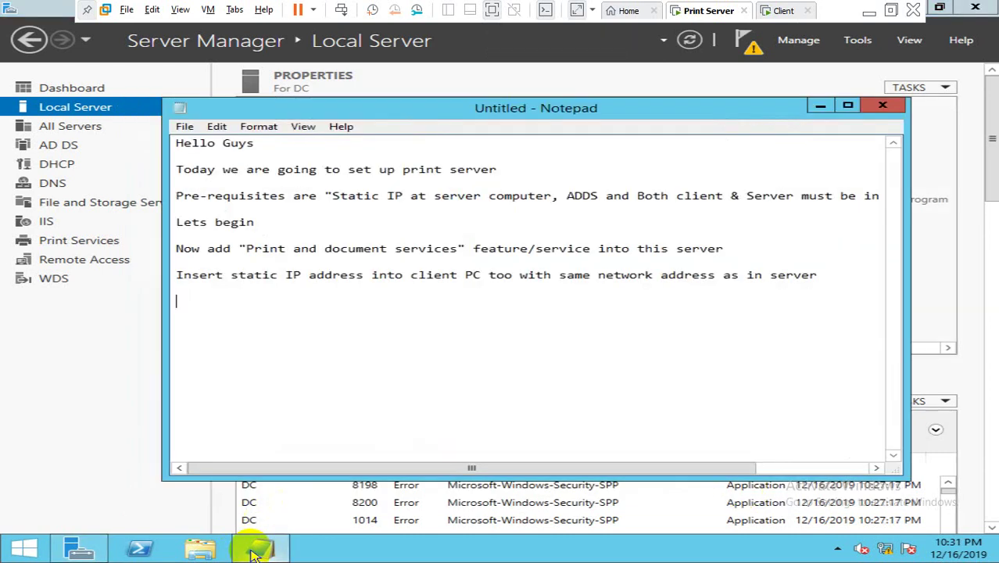
text(Now at)
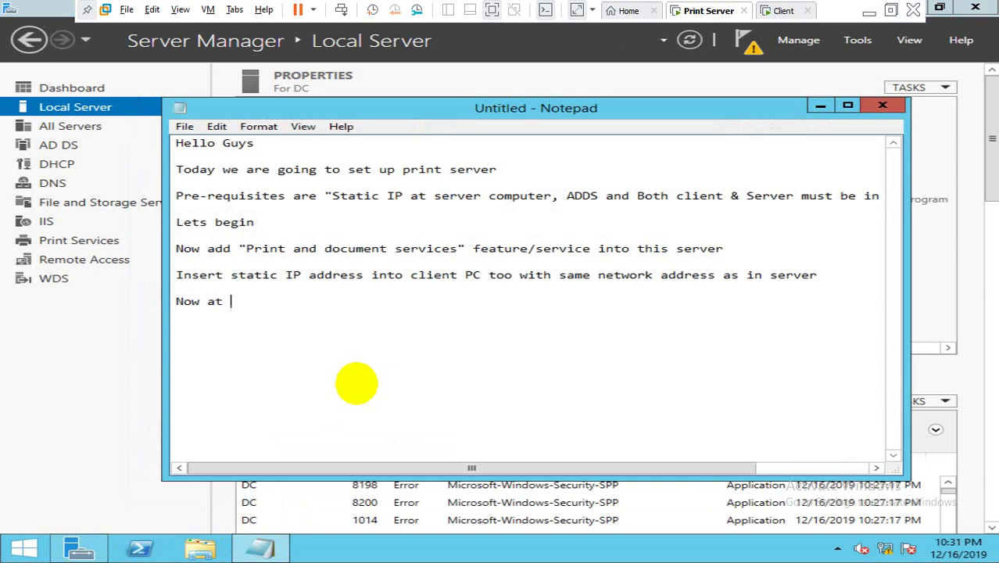
key(BackSpace)
key(BackSpace)
key(BackSpace)
key(BackSpace)
key(BackSpace)
key(BackSpace)
key(BackSpace)
text(At first, joi)
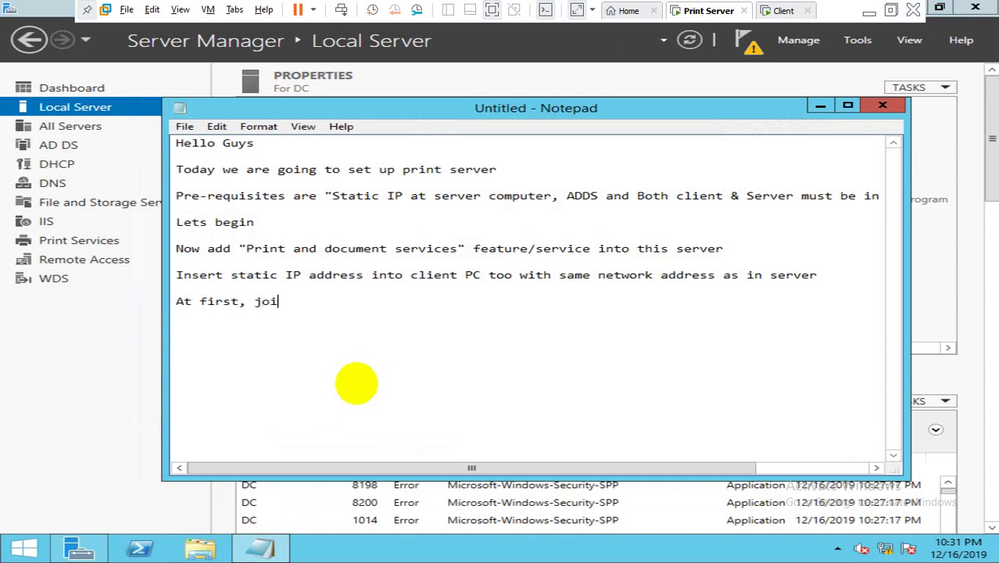
text(n windows7 to t)
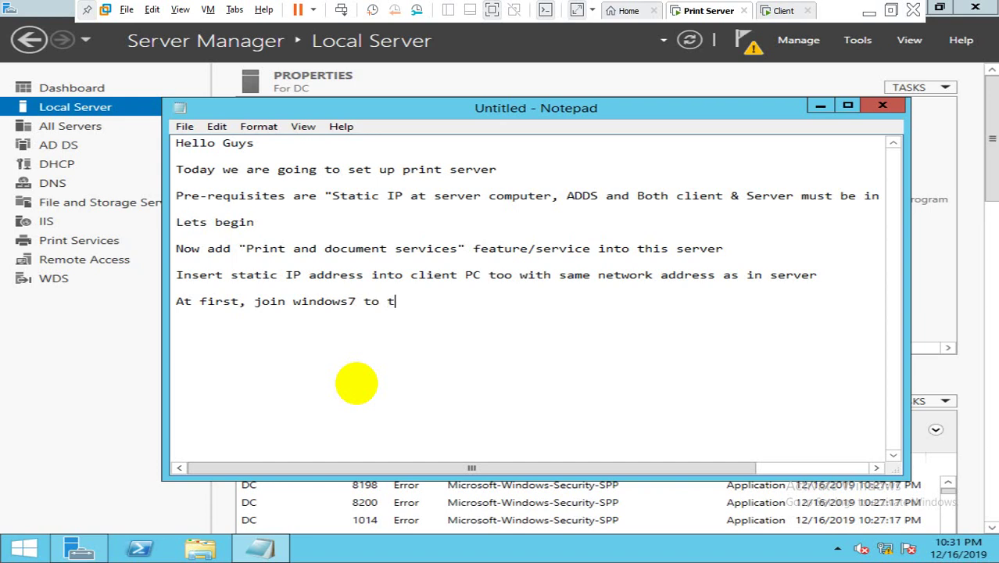
text(he domain)
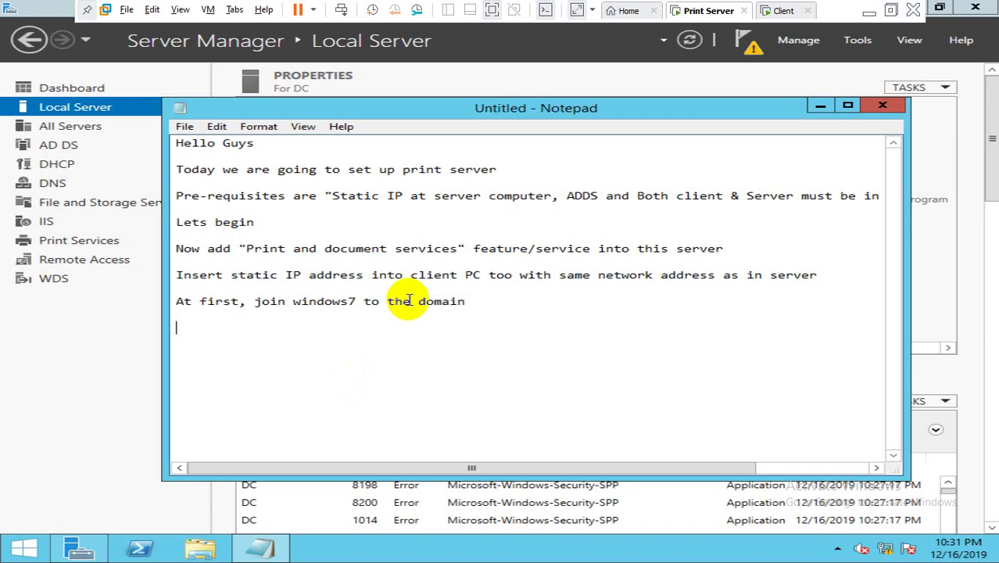
Step: Switch to the Client VM and refresh its Windows 7 desktop
click(780, 9)
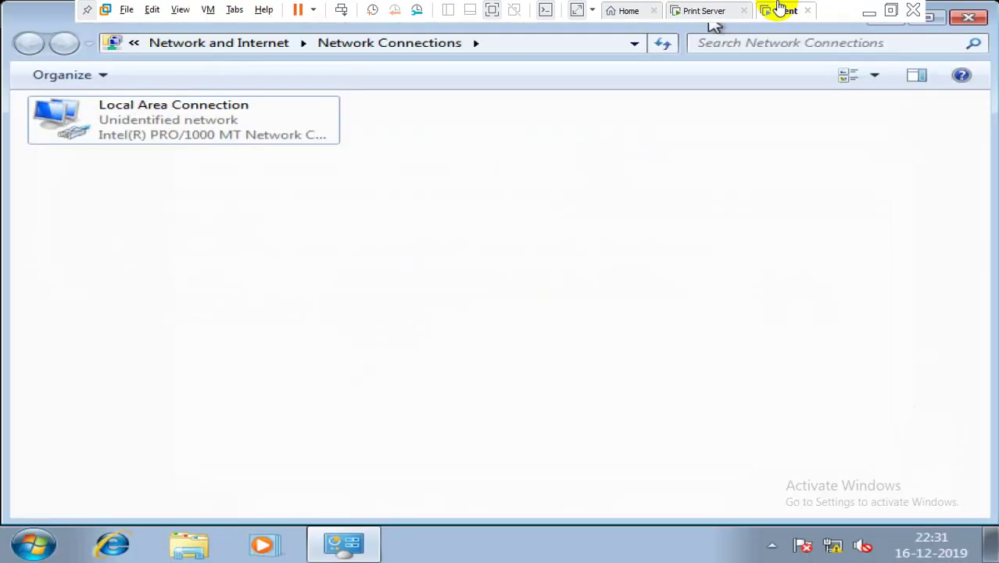
click(553, 237)
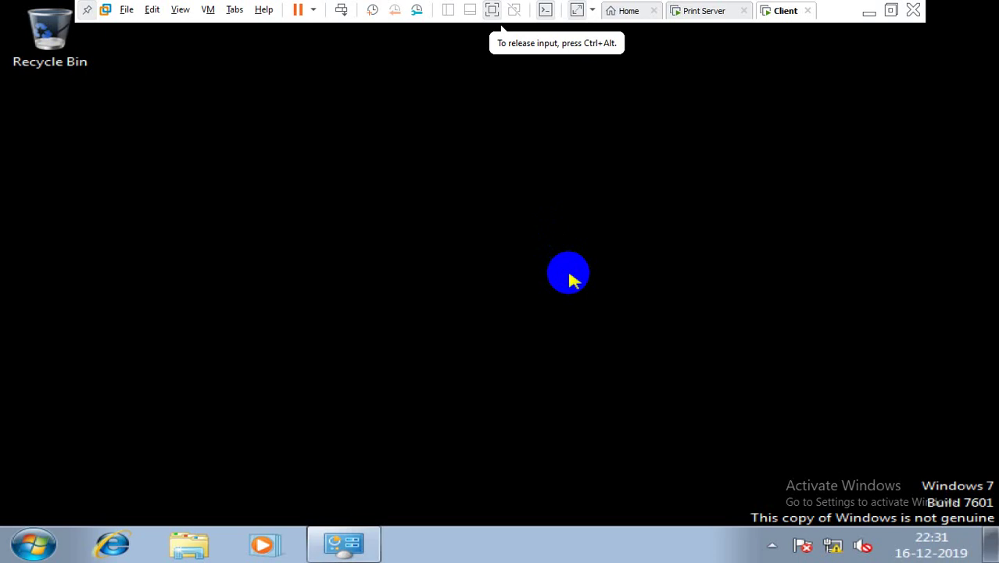
right_click(570, 280)
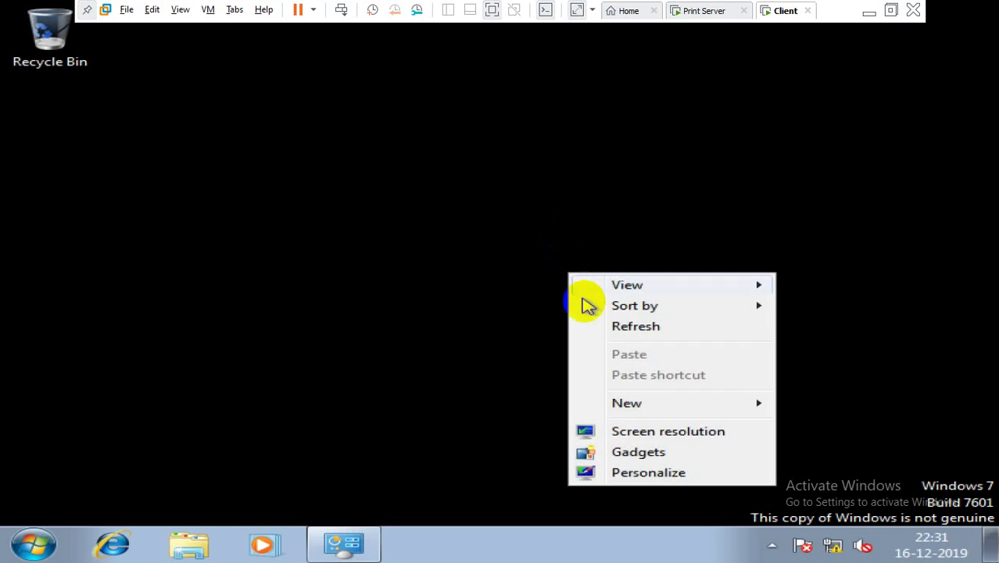
click(596, 328)
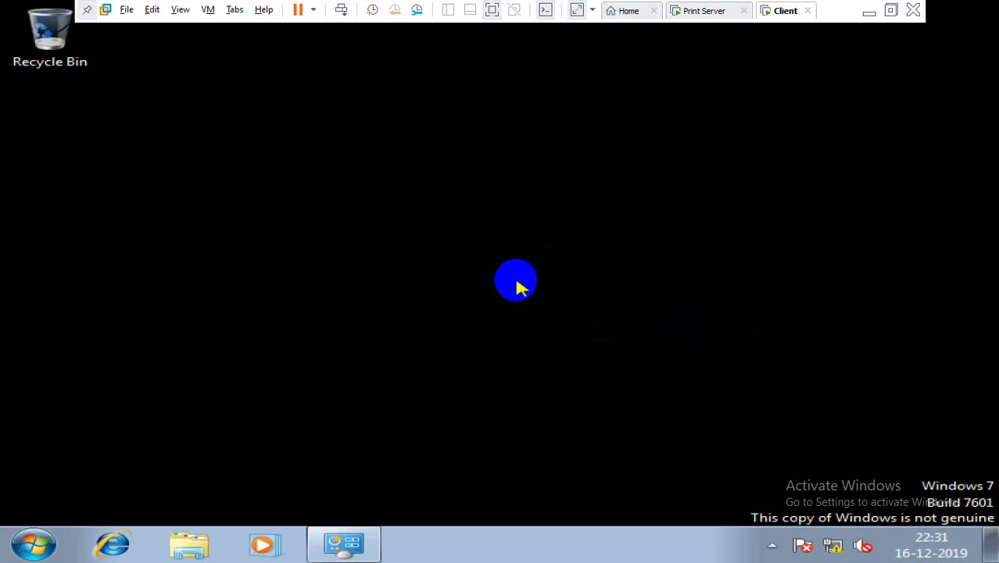
Step: On the Print Server, note 'For that create a new user in domain' and open Active Directory Users and Computers
click(703, 11)
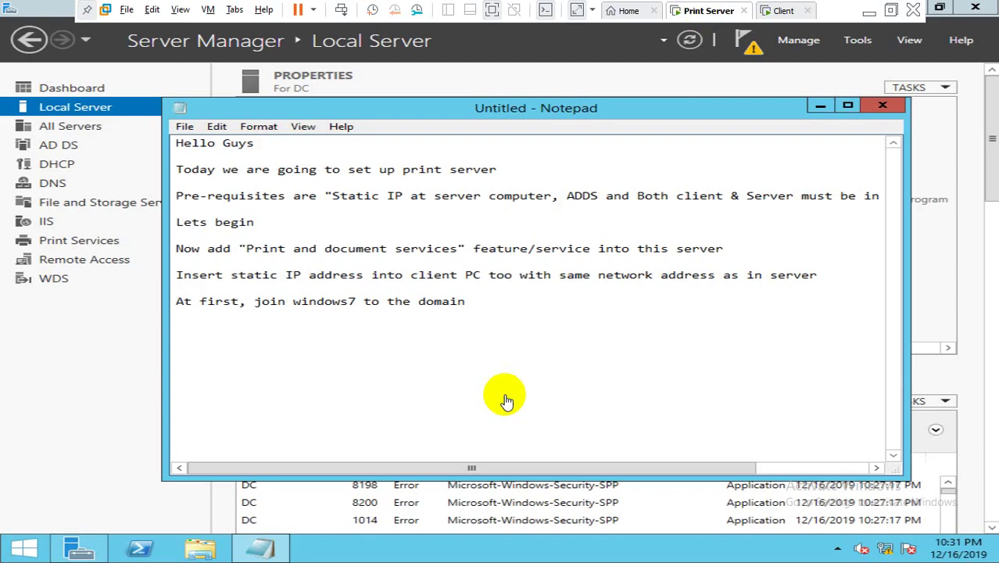
click(450, 341)
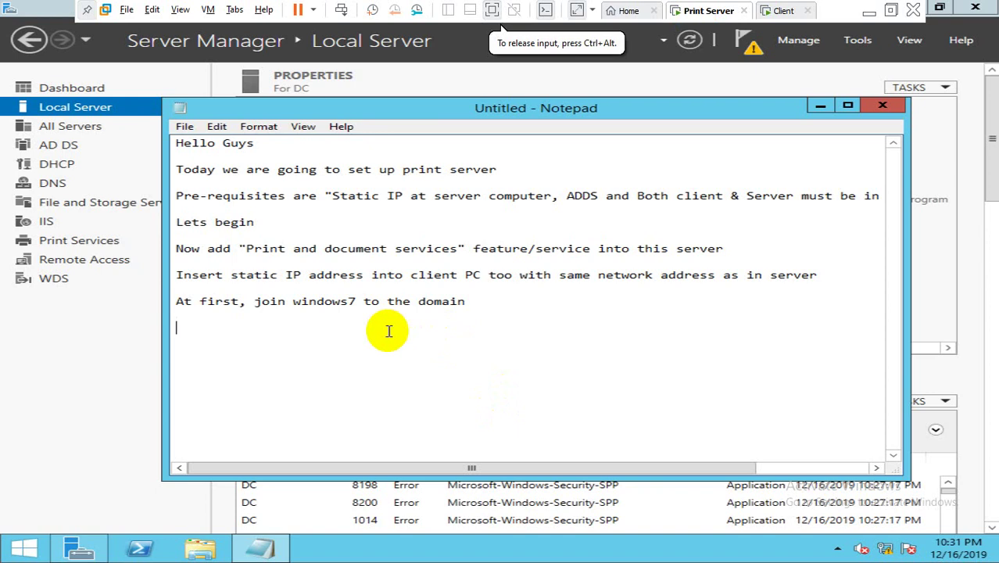
text(For that )
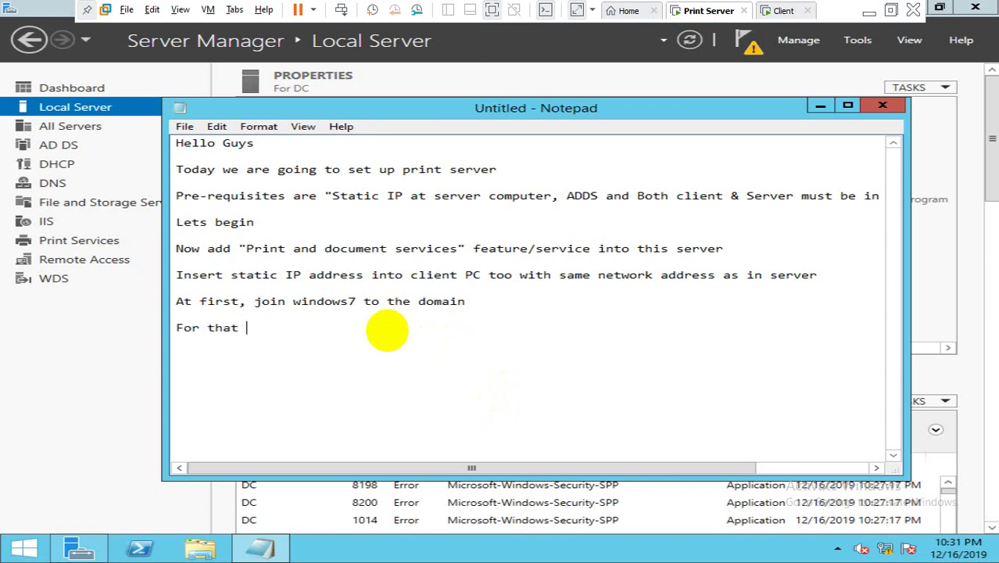
text(create a new user)
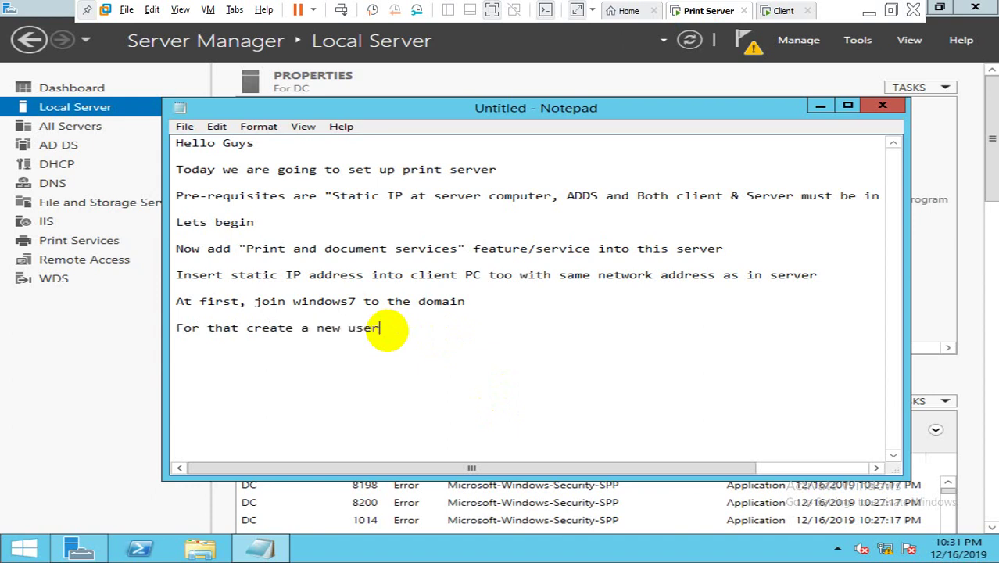
text( in domain)
key(Return)
key(super+r)
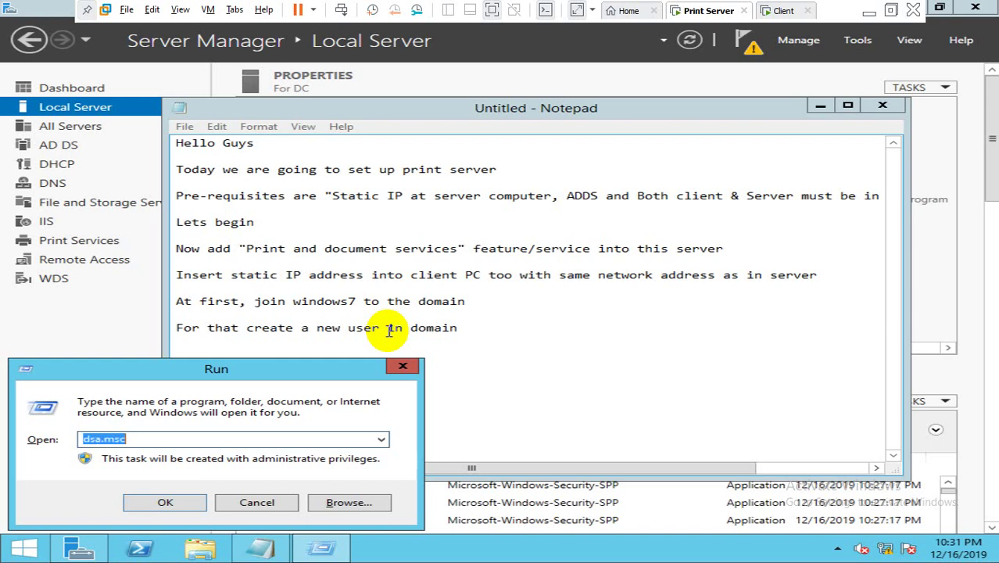
key(Return)
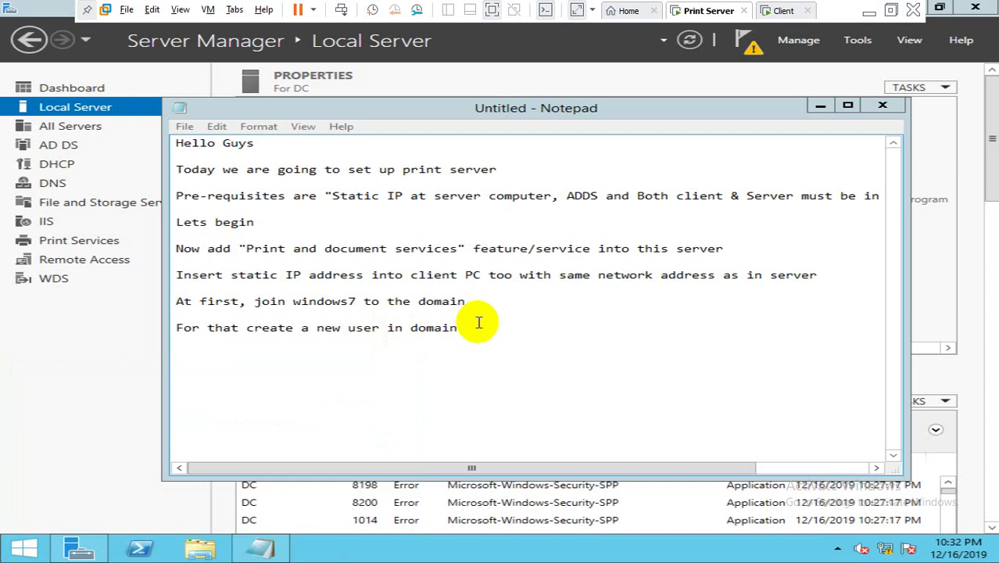
Step: Open an administrator command prompt and ping test.com
key(super+r)
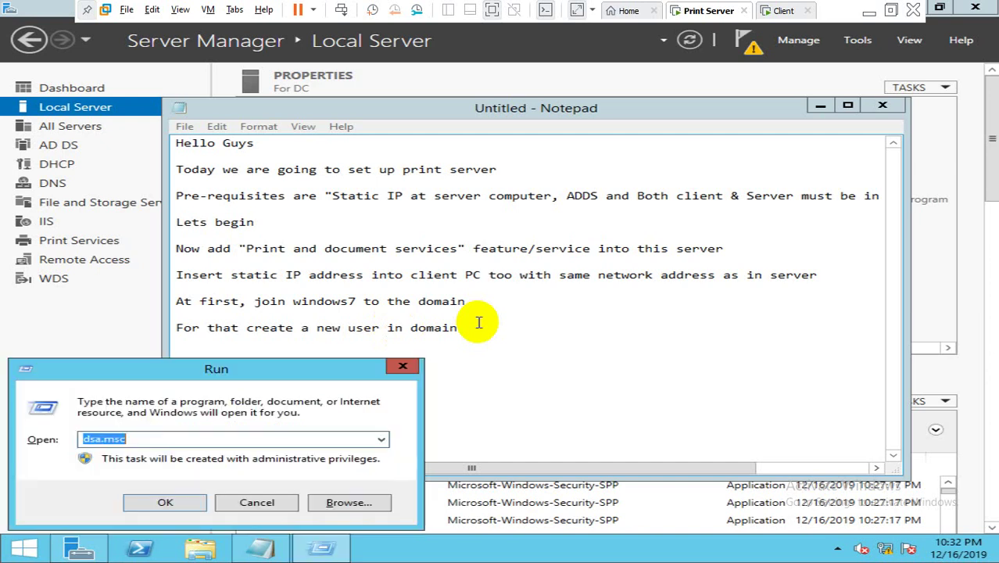
text(cmd)
key(Return)
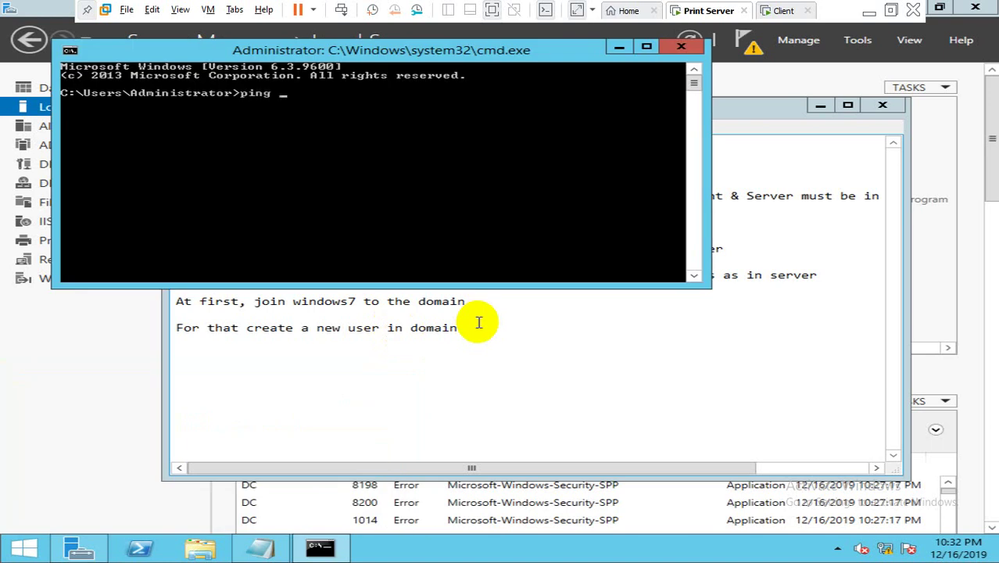
text(ping)
text(t)
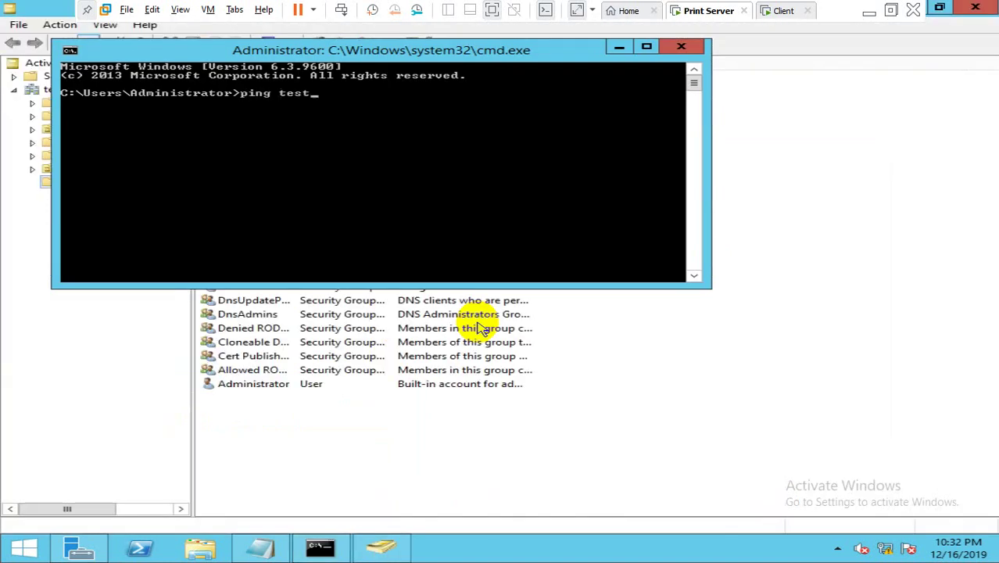
text(est.com)
key(Return)
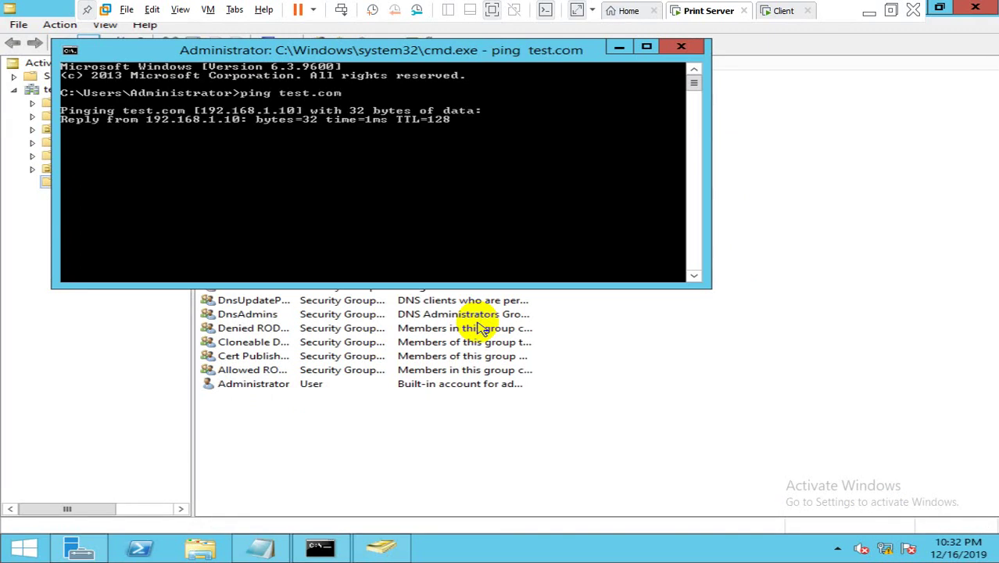
Step: Start a new user in Users named print Test with logon name printtest
click(618, 50)
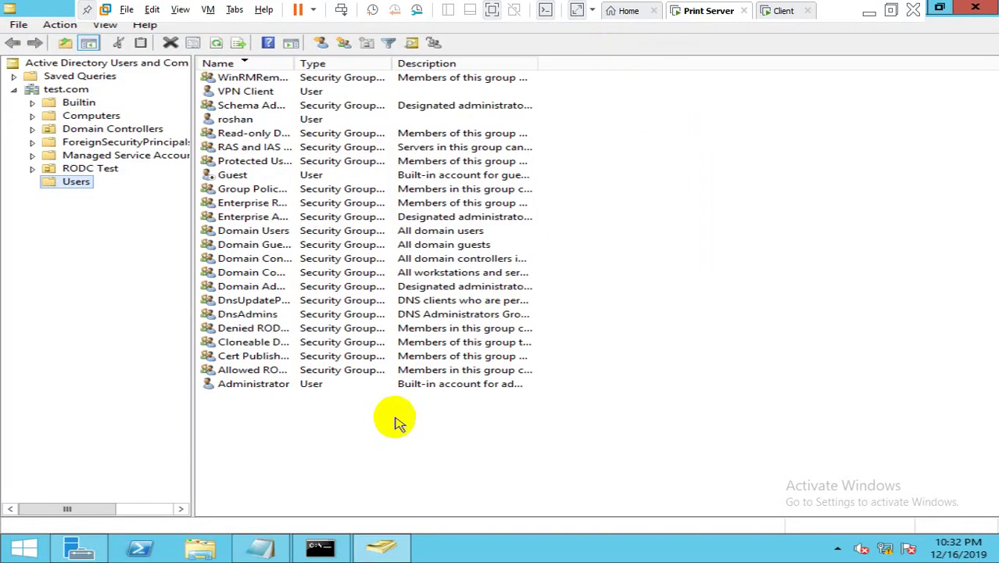
right_click(354, 438)
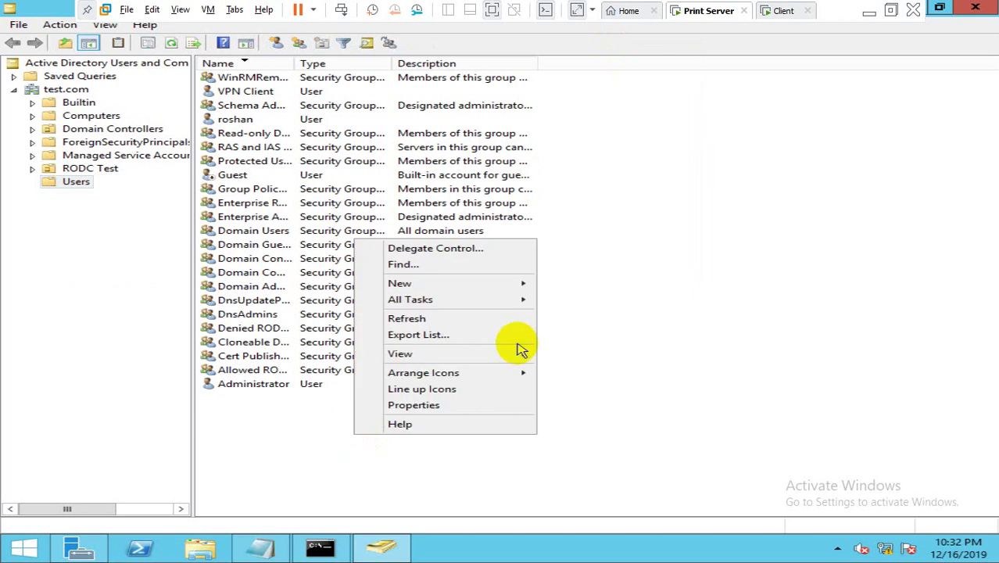
mouse_move(523, 286)
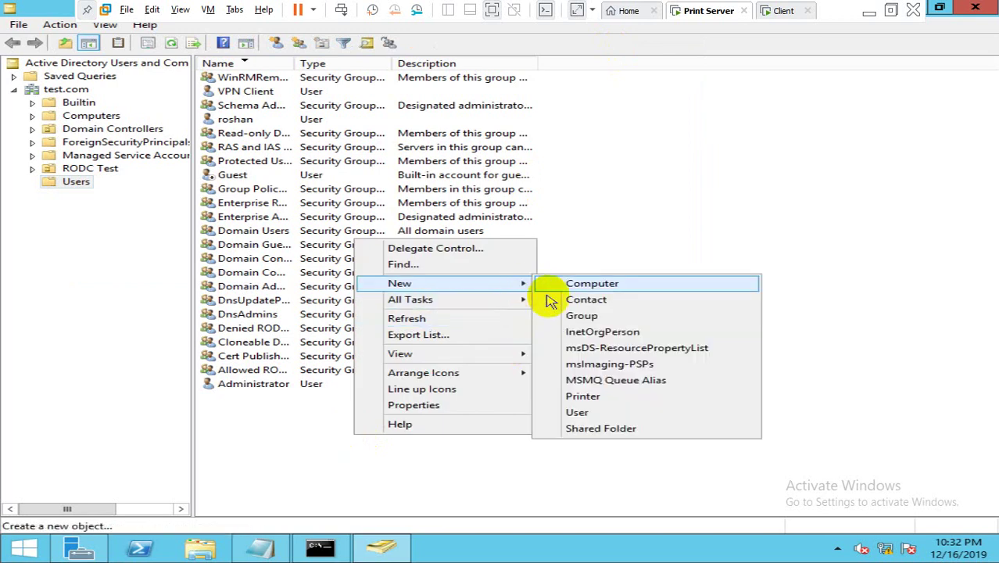
click(587, 412)
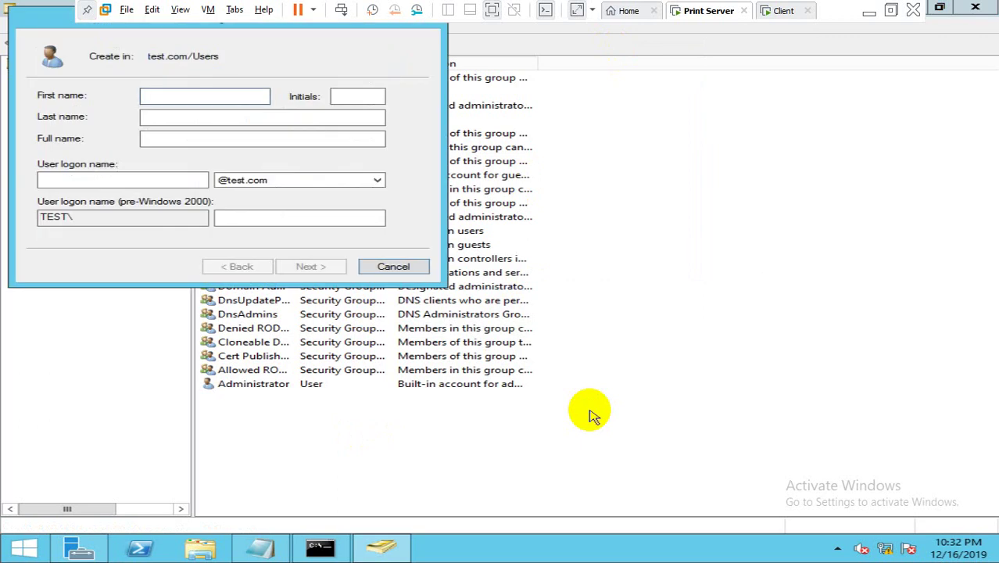
text(print)
key(Tab)
key(Tab)
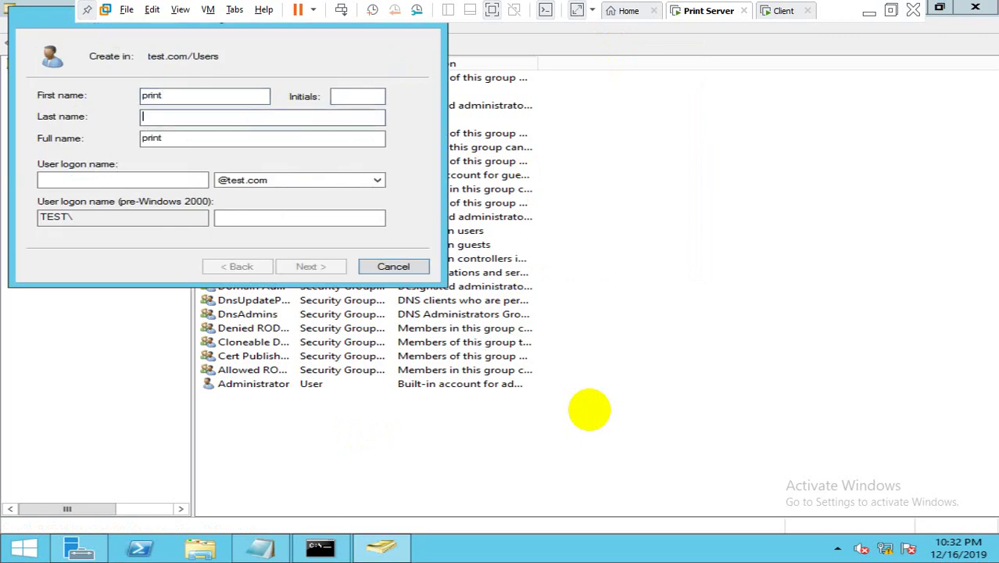
text(Test)
key(Tab)
key(Tab)
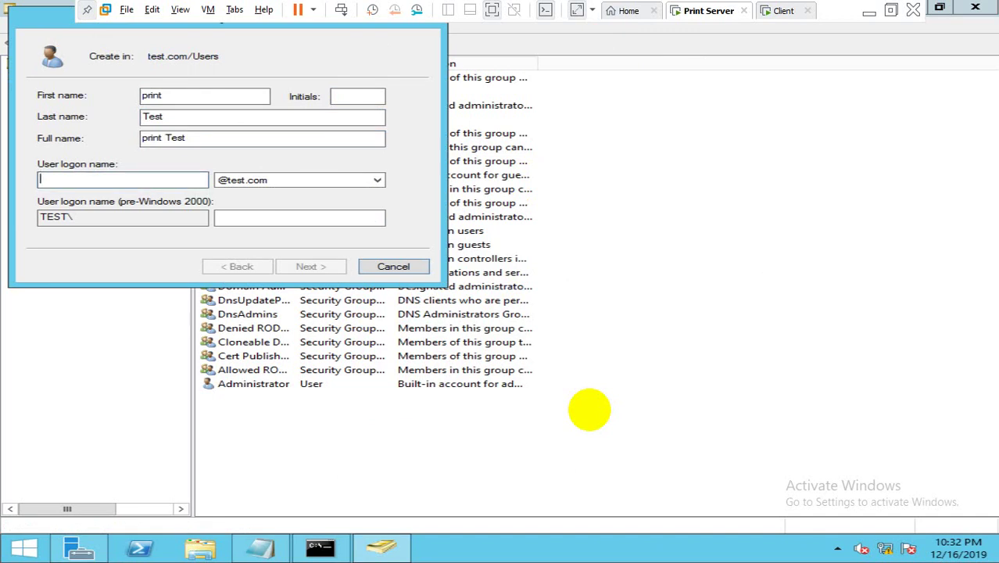
text(prin)
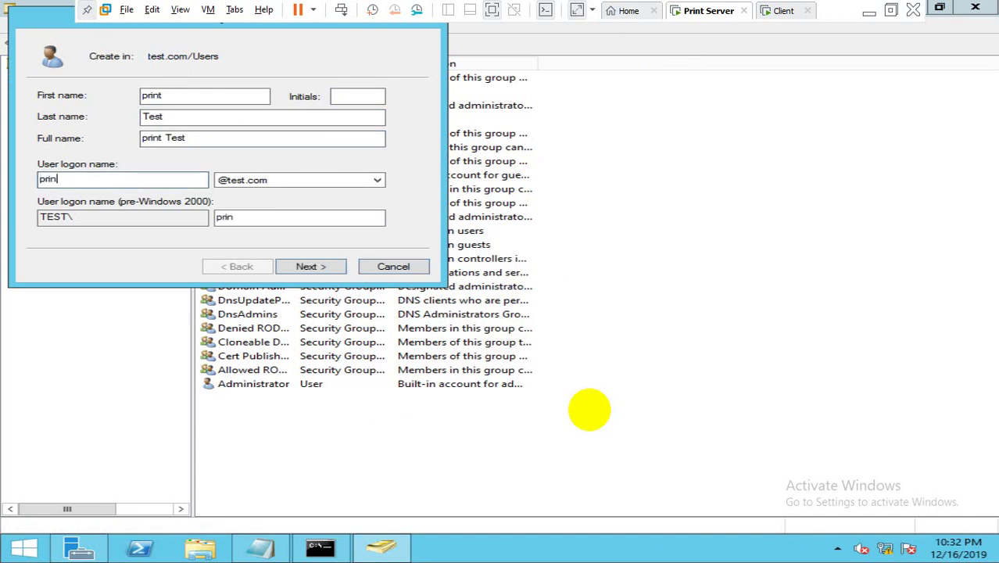
text(ttest)
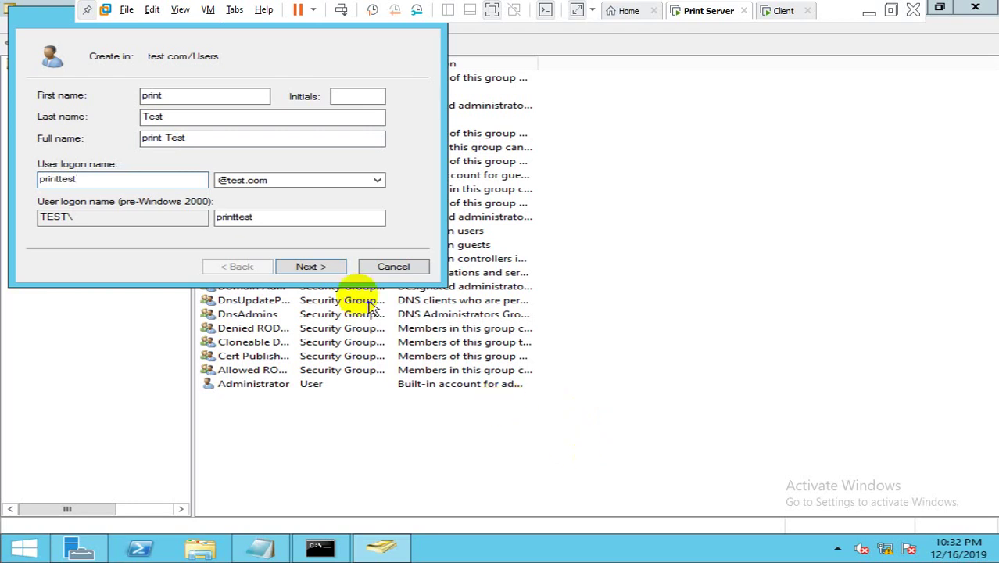
click(326, 268)
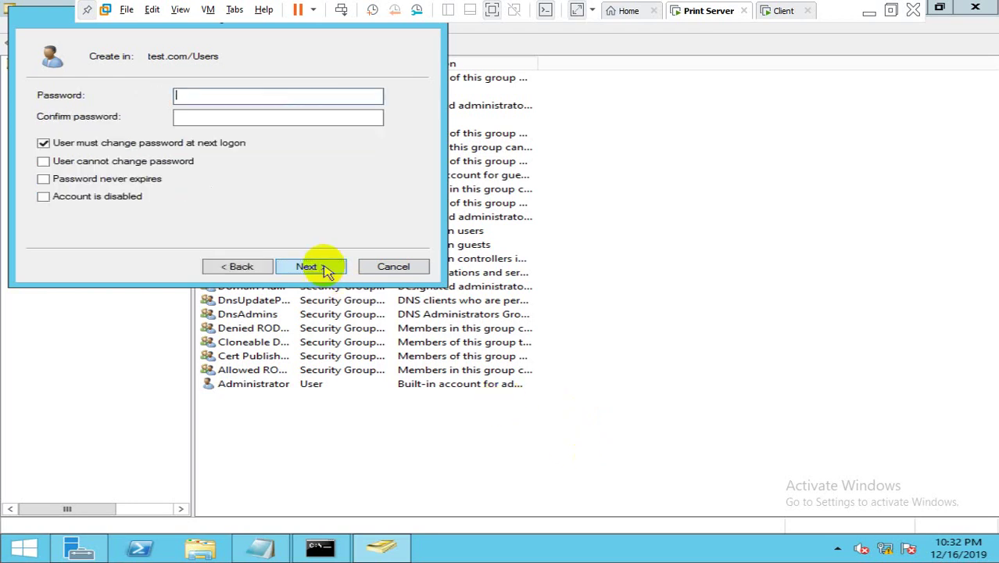
Step: Enter and confirm the user's password, set it to never expire without forced change, and finish
text(P@ss)
key(Tab)
text(P@ss)
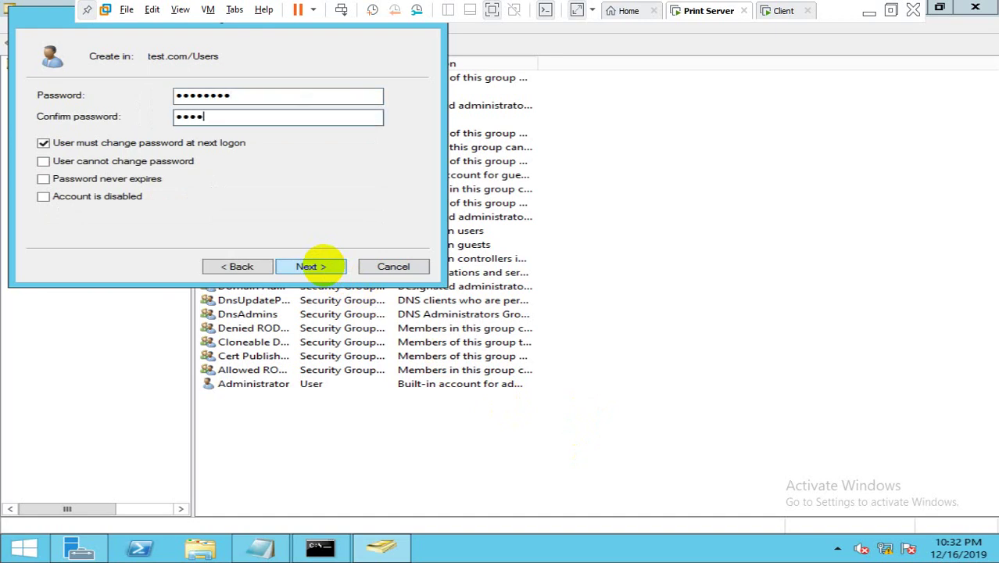
text(w0)
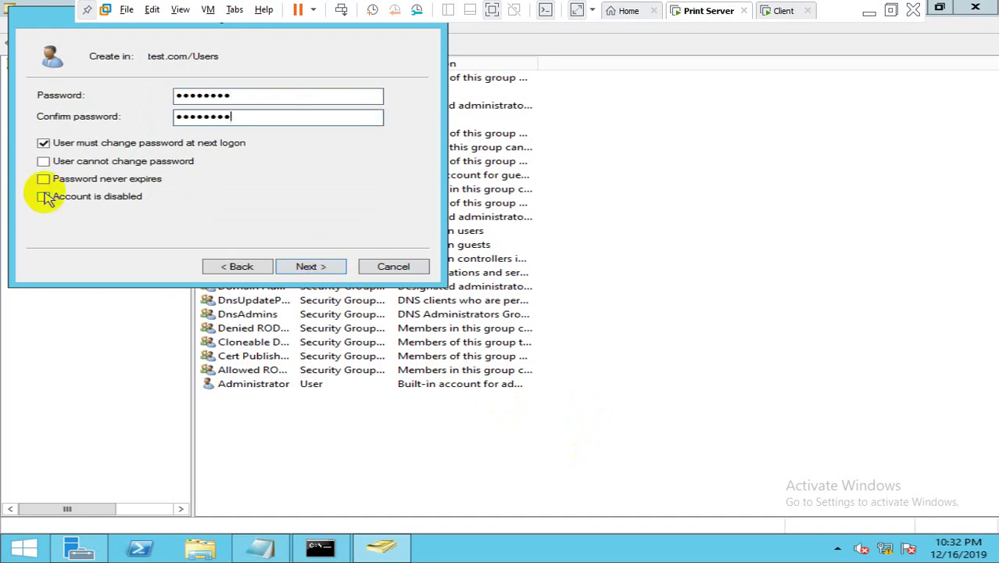
click(43, 144)
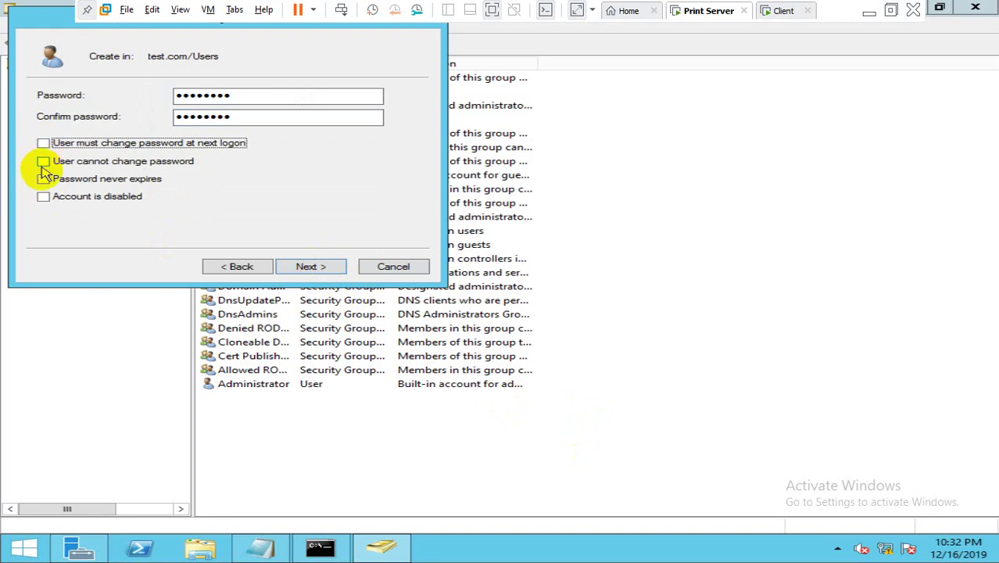
click(43, 179)
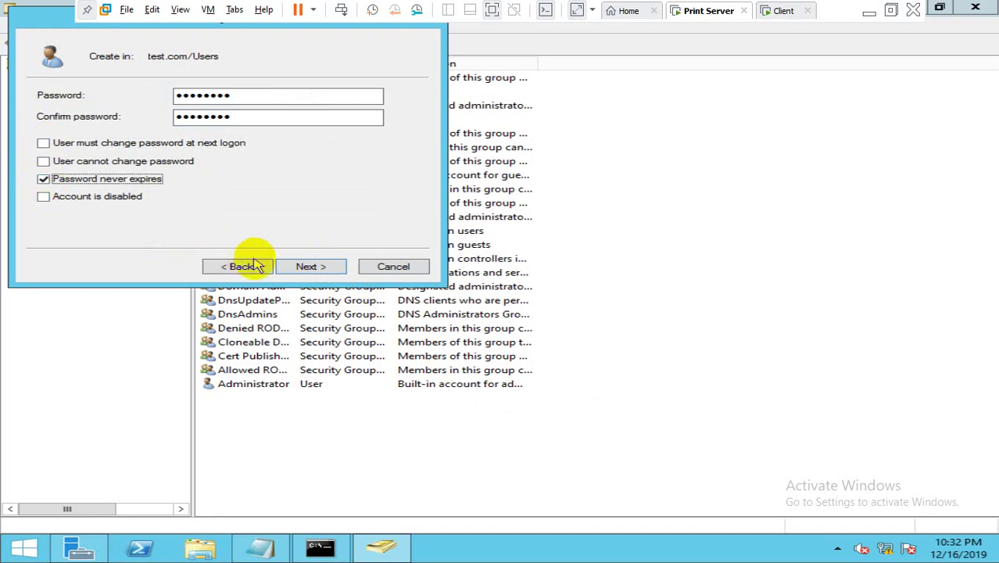
click(297, 270)
click(297, 270)
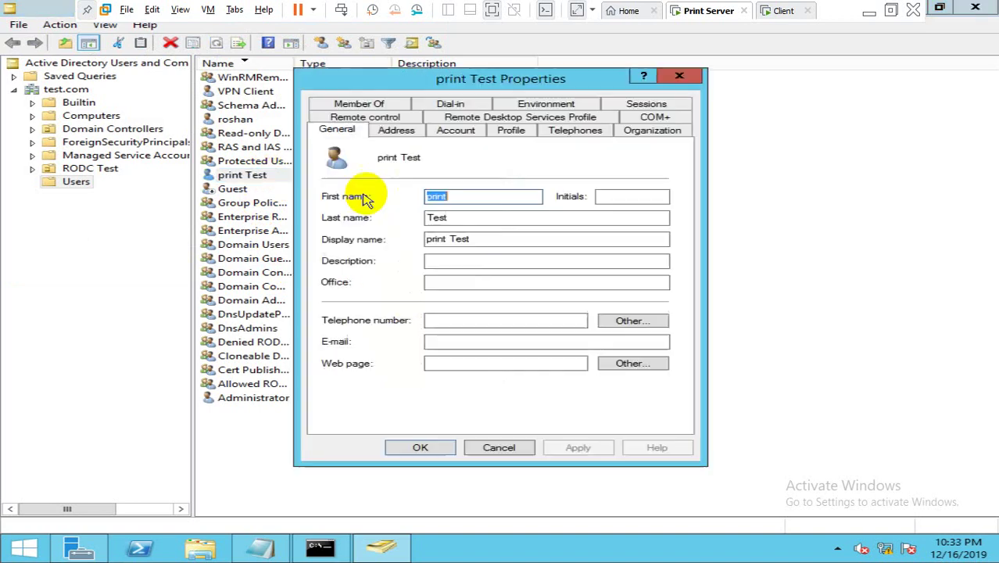
key(Escape)
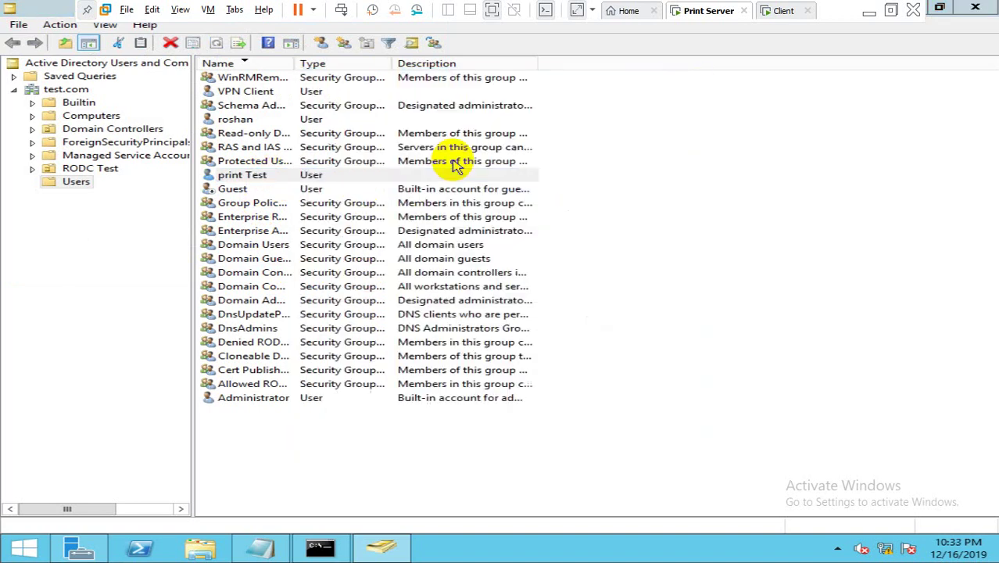
Step: Switch to the Client VM, refresh the desktop, and open a command prompt
click(788, 10)
click(544, 137)
right_click(544, 137)
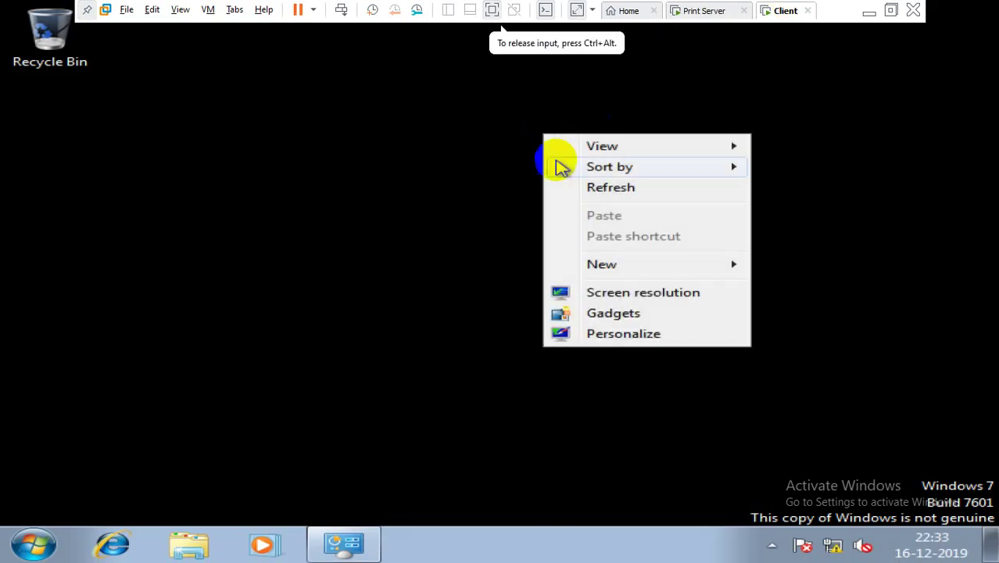
click(570, 189)
key(super+r)
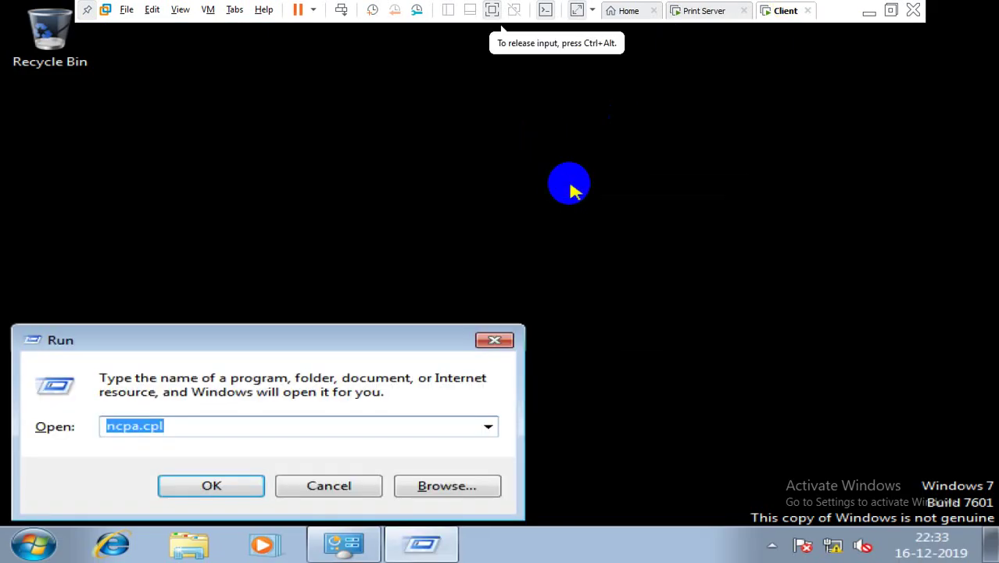
text(cmd)
key(Return)
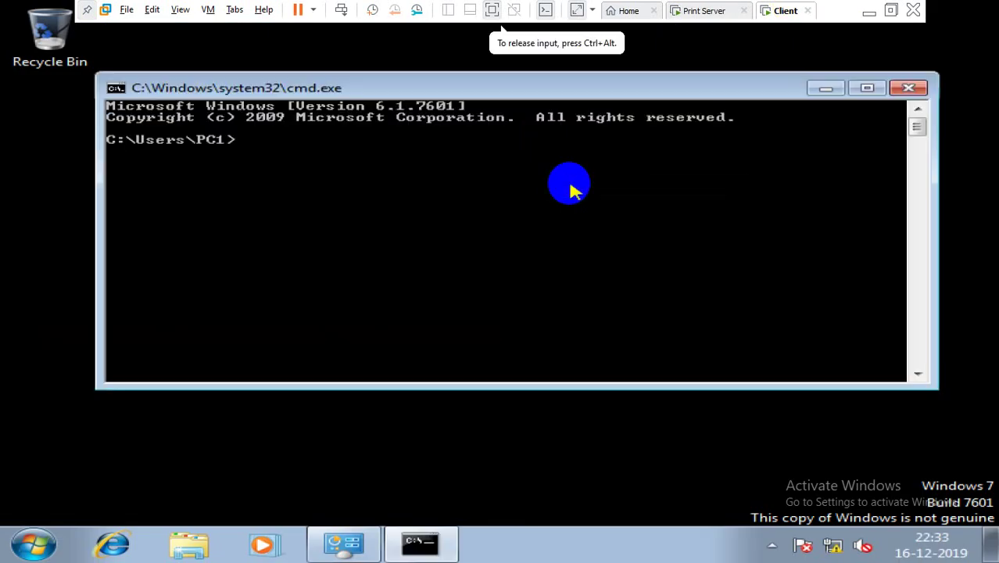
Step: Ping 192.168.1.0, then correct it to ping the server at 192.168.1.10
text(ping)
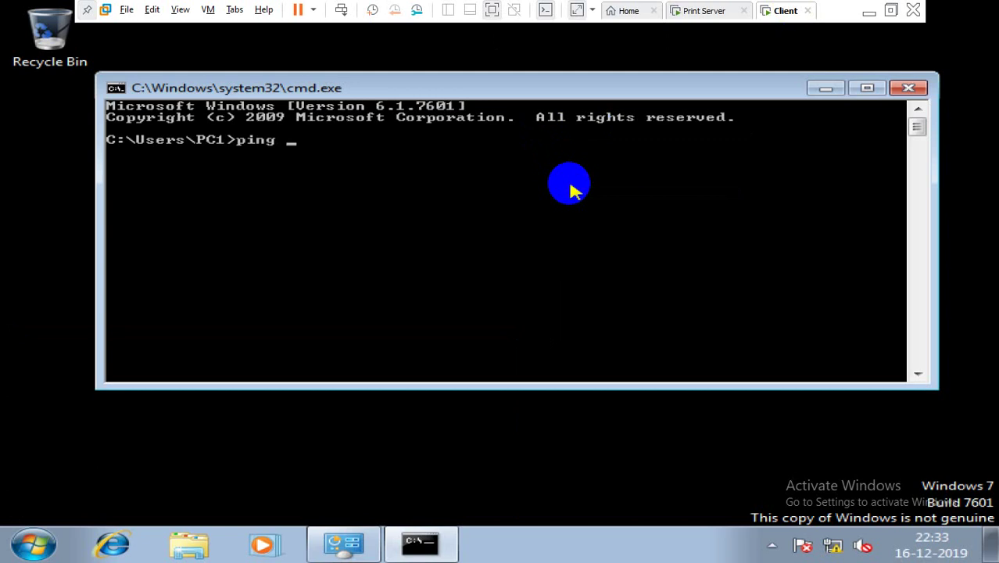
text( 192.168.1.0)
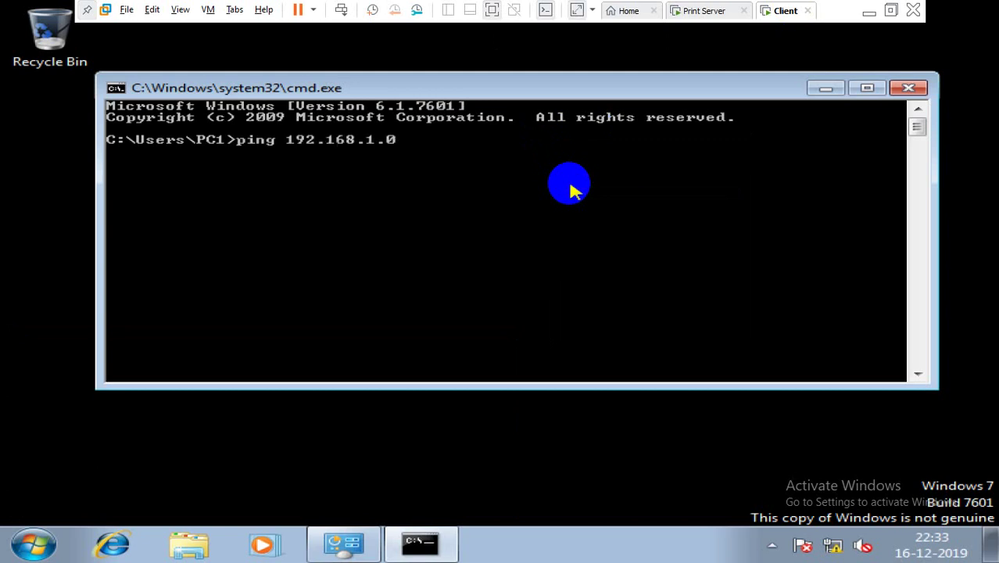
key(Return)
key(ctrl+c)
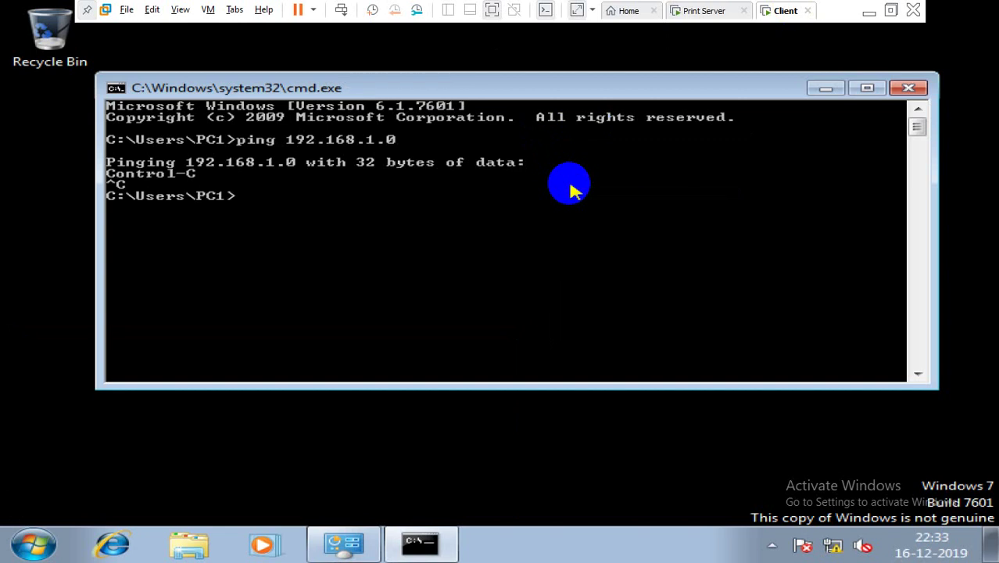
key(Up)
key(BackSpace)
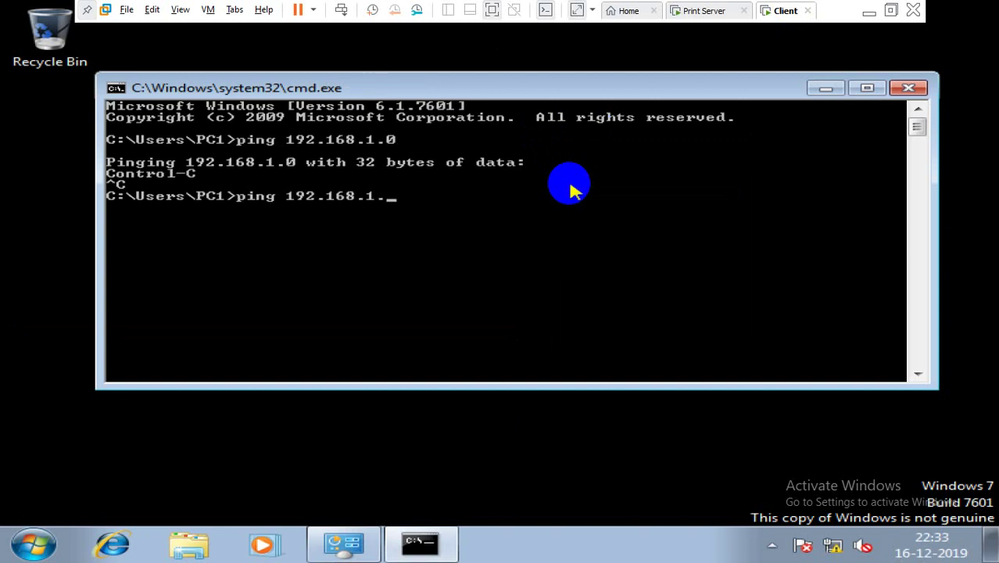
text(10)
key(Return)
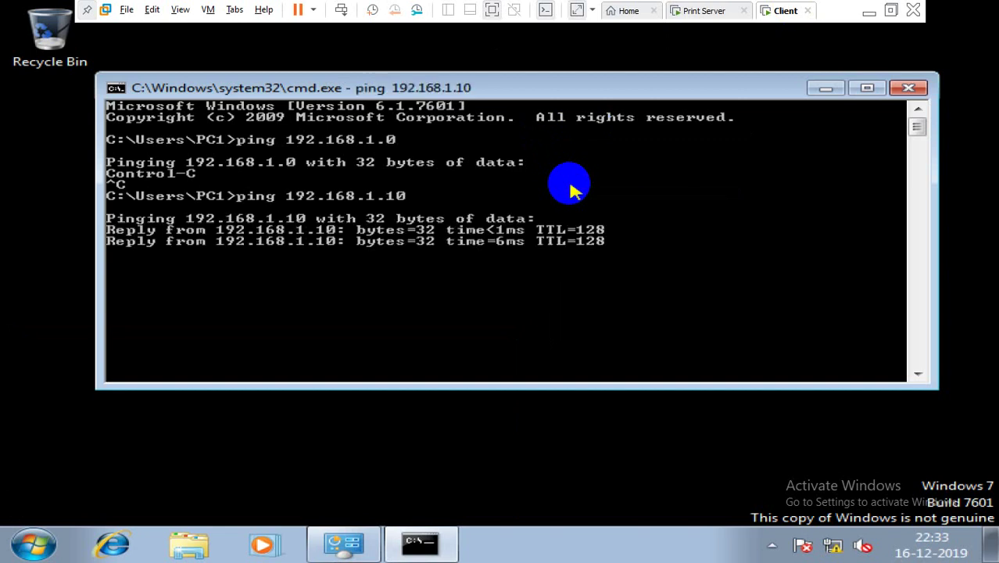
key(ctrl+c)
Step: Ping ismt.com, fixing the mistyped command, then close the command prompt
key(Up)
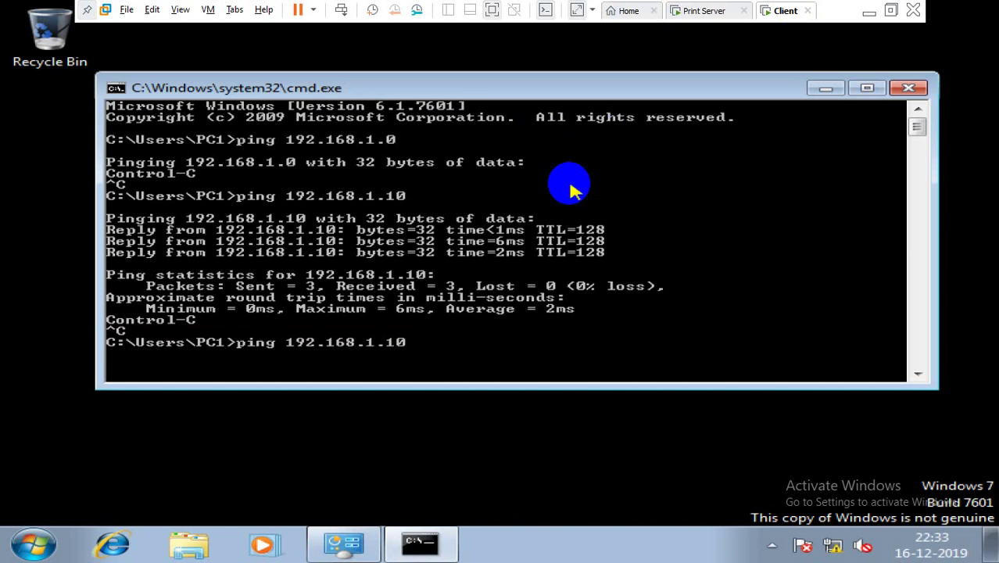
key(Up)
key(Down)
key(BackSpace)
key(BackSpace)
key(BackSpace)
key(BackSpace)
key(BackSpace)
key(BackSpace)
key(BackSpace)
key(BackSpace)
key(BackSpace)
key(BackSpace)
key(BackSpace)
key(BackSpace)
text(i)
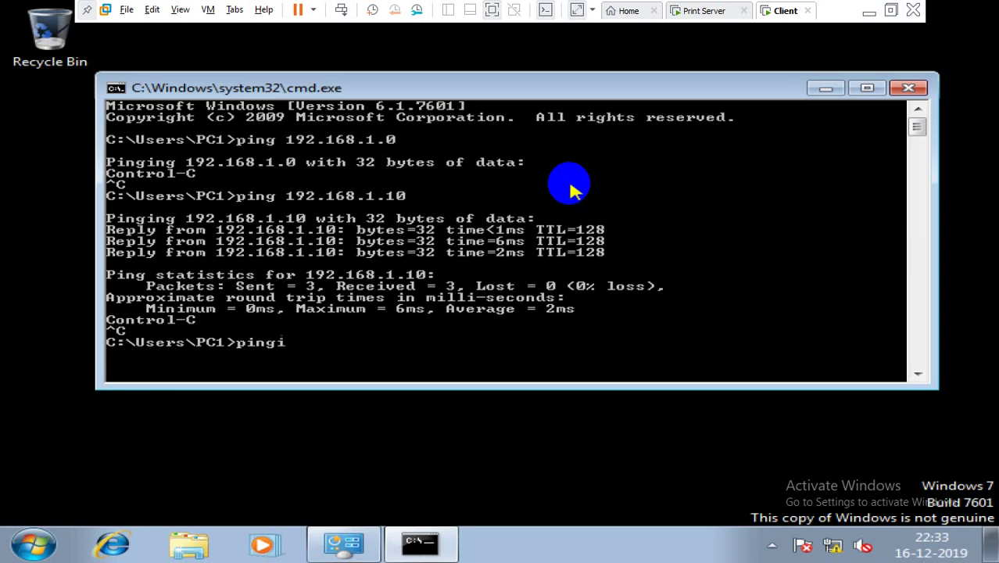
text(smt.com)
key(Return)
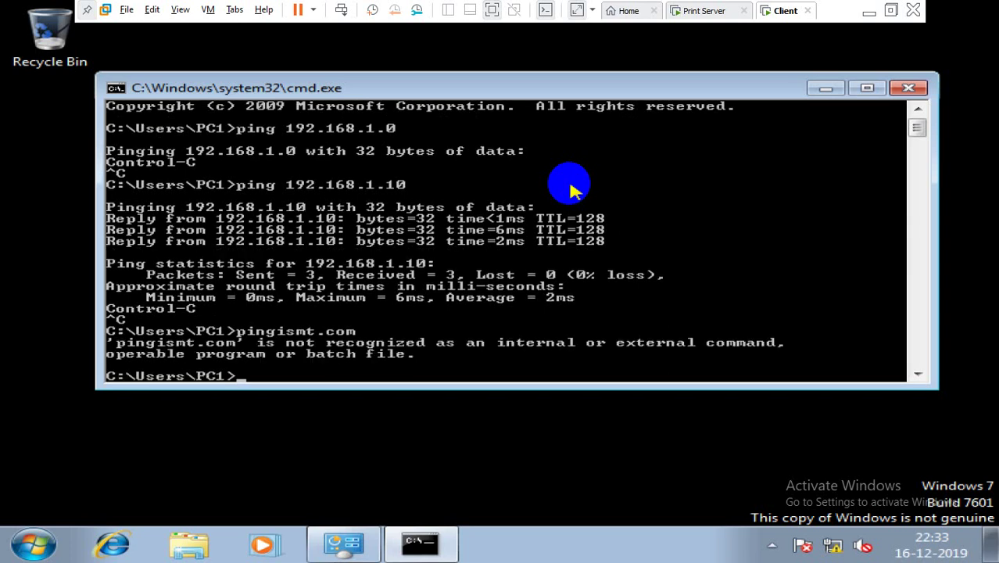
key(Up)
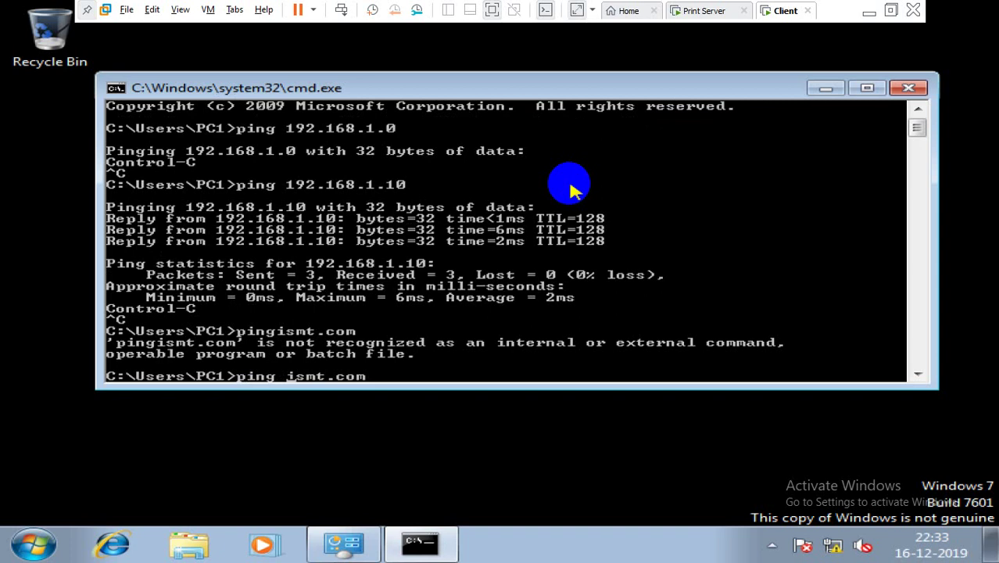
key(Return)
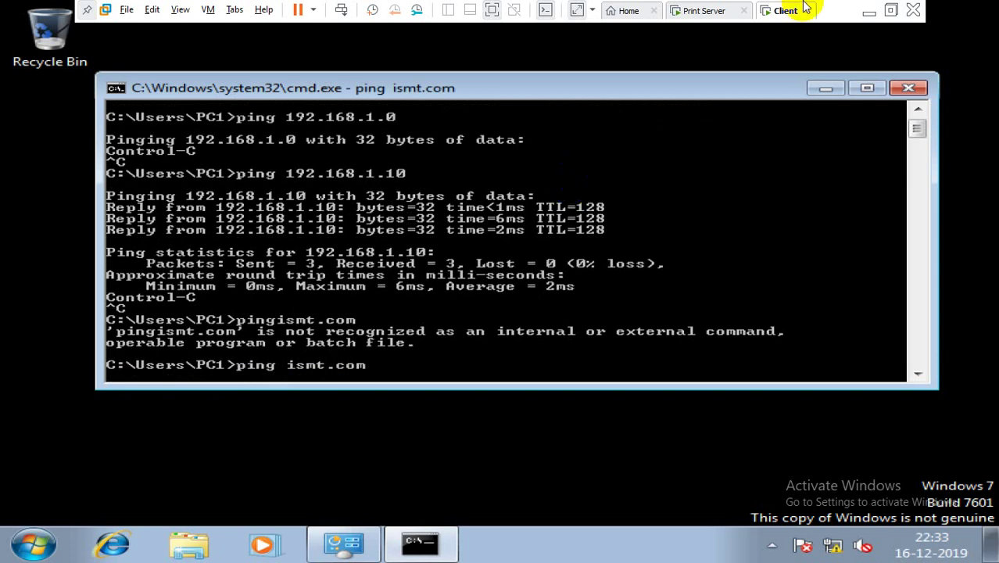
click(905, 87)
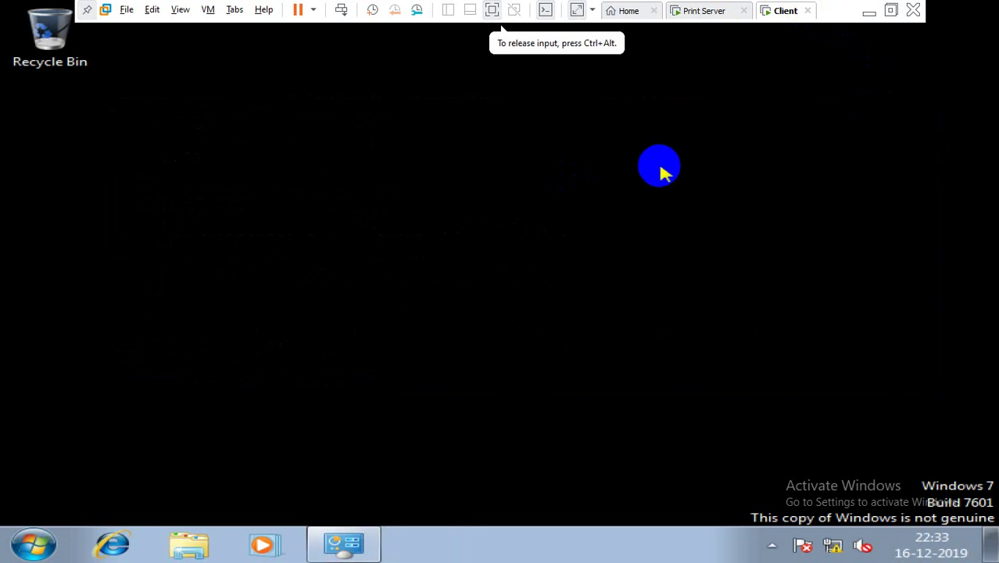
Step: Open the computer's name/domain settings and enter test.com as the domain
key(super+e)
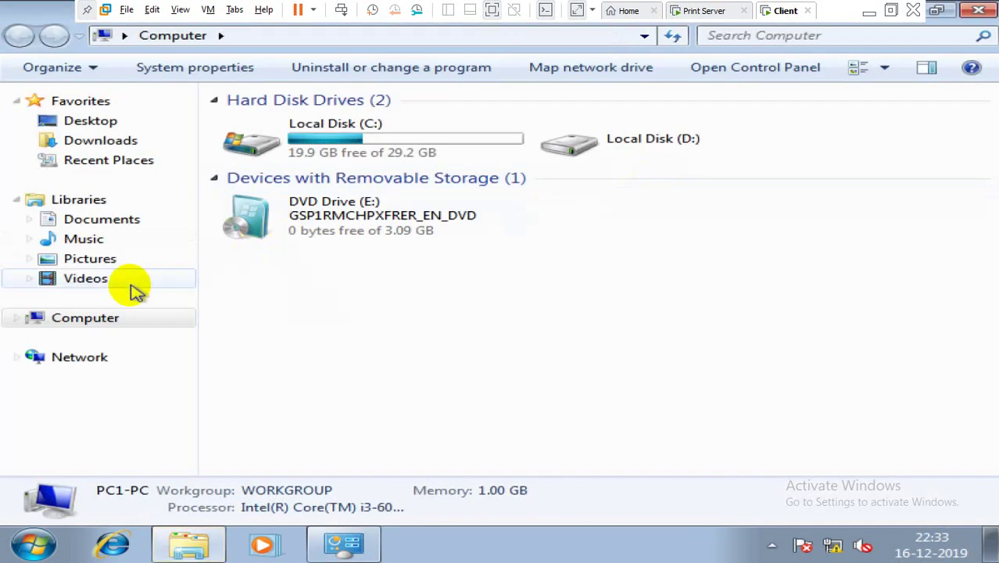
right_click(117, 317)
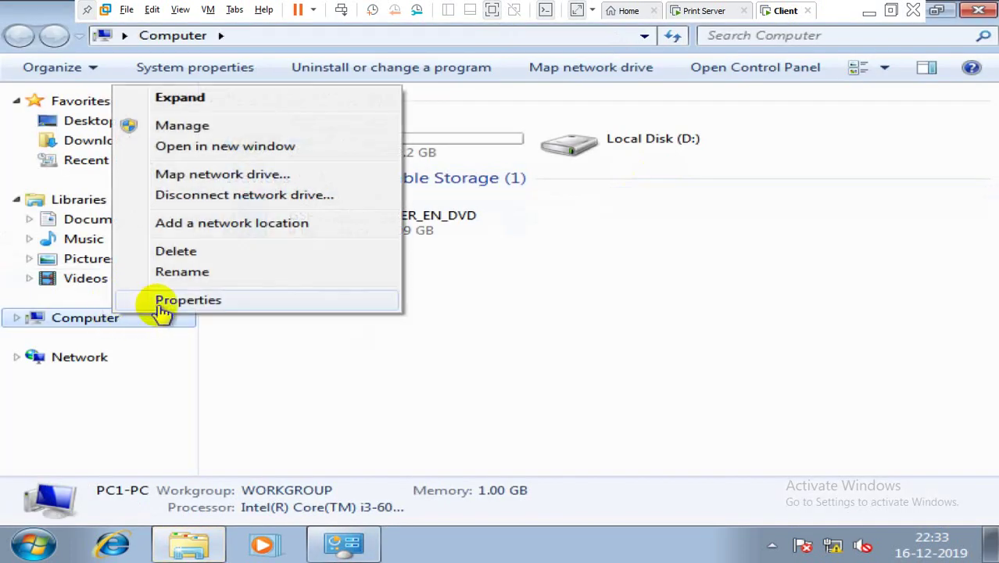
click(160, 298)
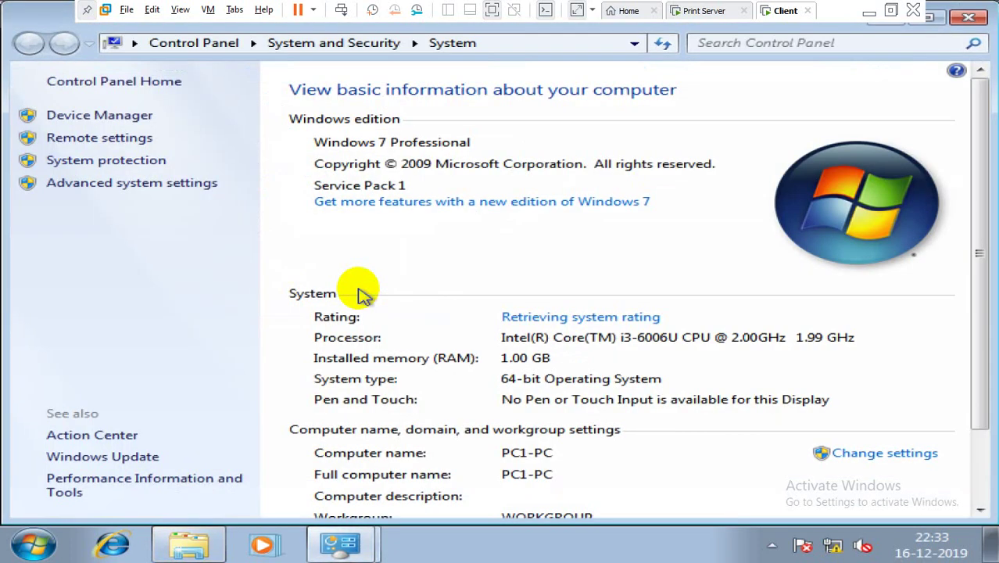
click(901, 455)
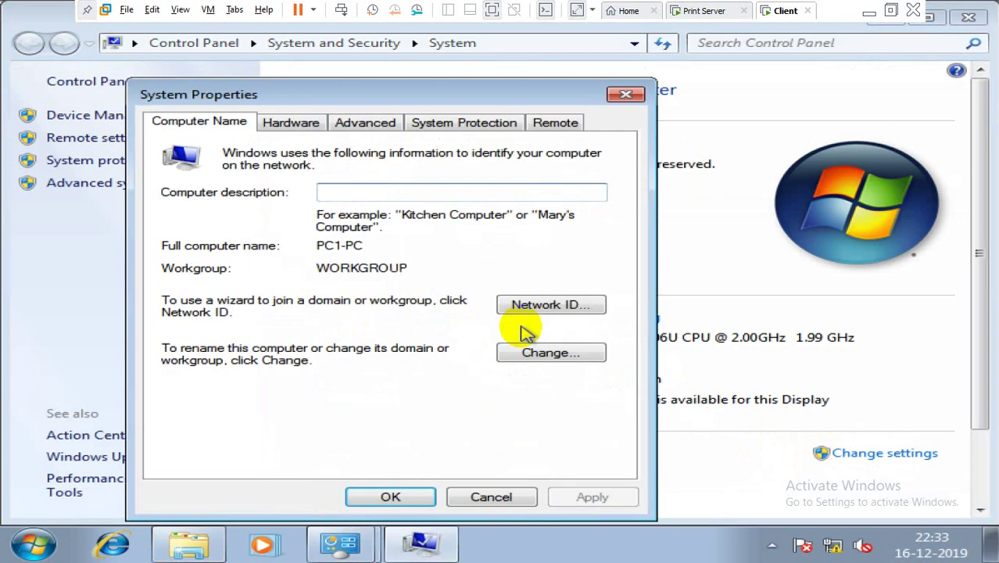
click(548, 353)
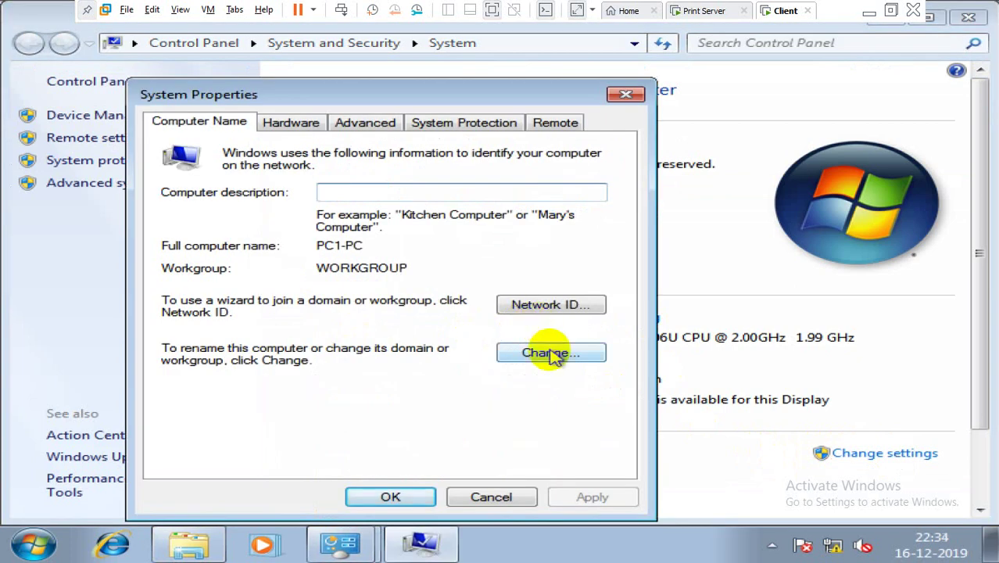
click(235, 342)
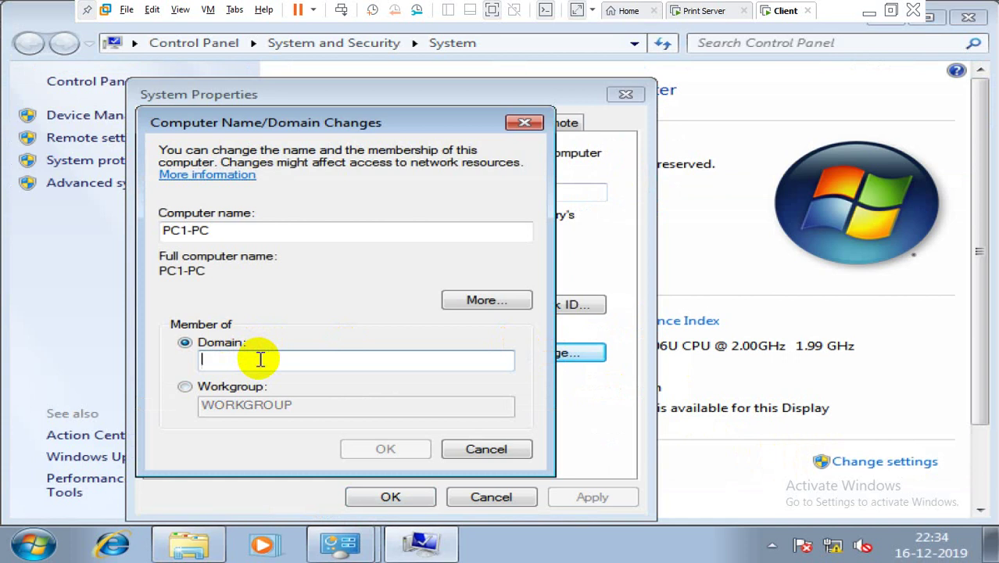
text(test)
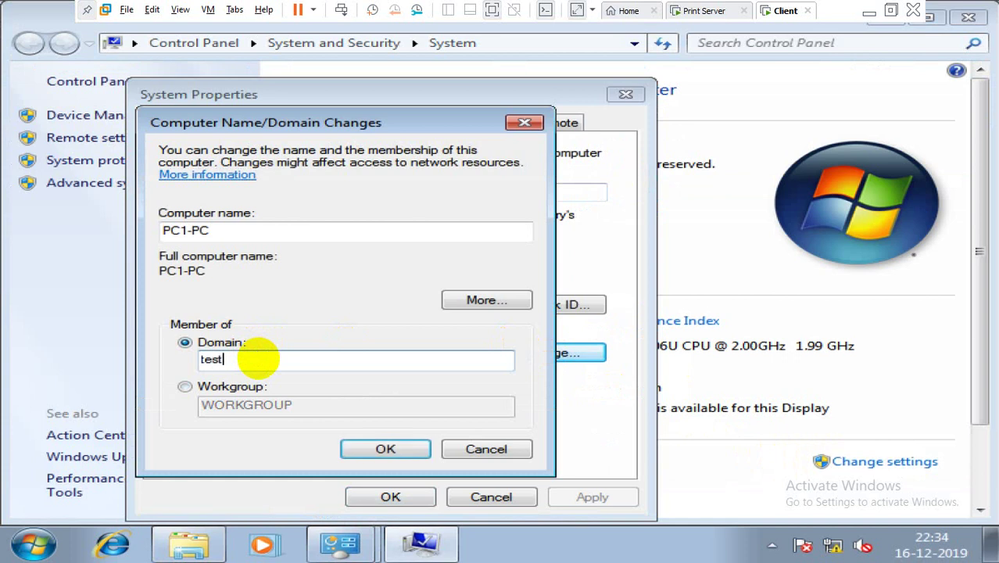
text(.com)
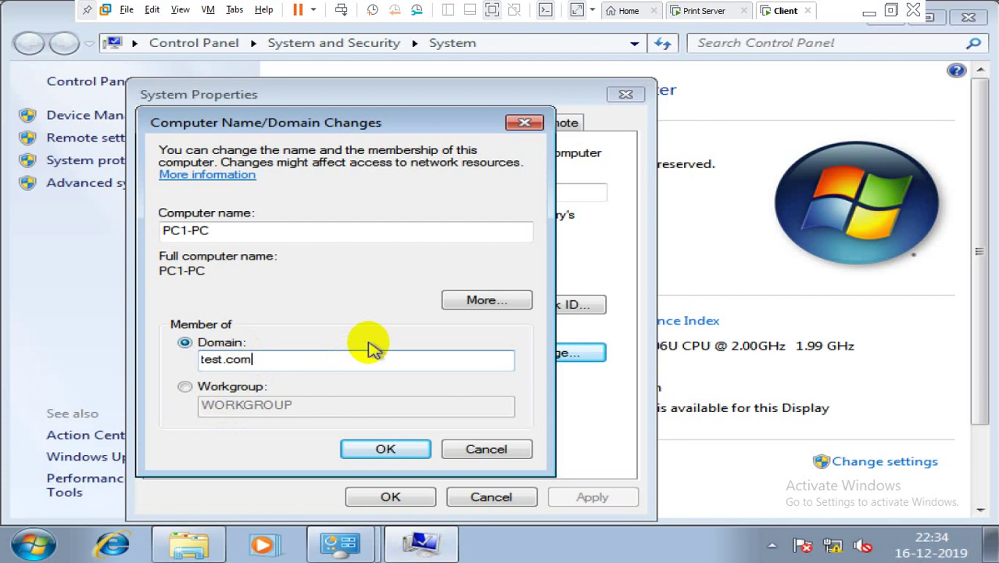
Step: Confirm test.com answers a ping in cmd, then submit the domain join
key(super+r)
key(Return)
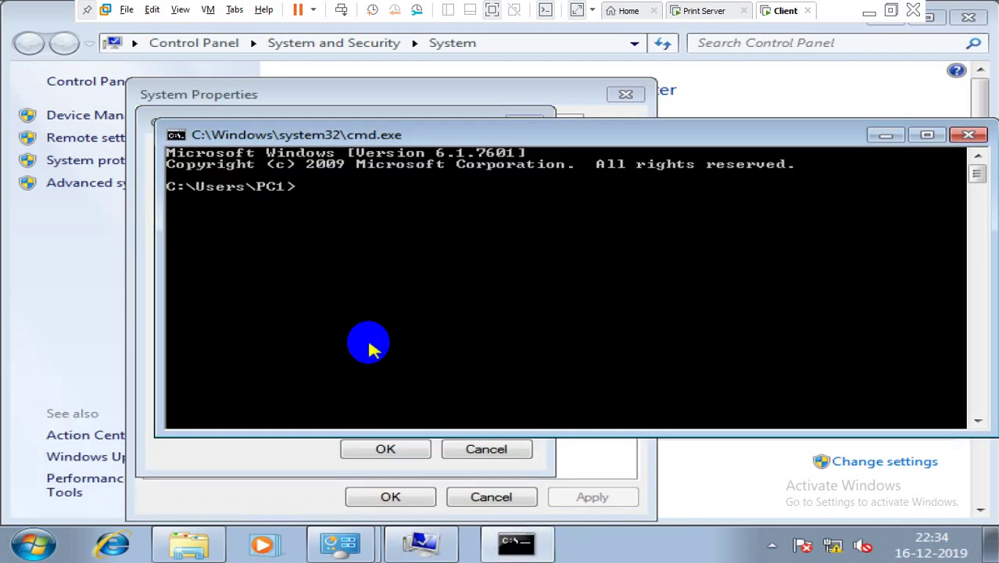
text(ping )
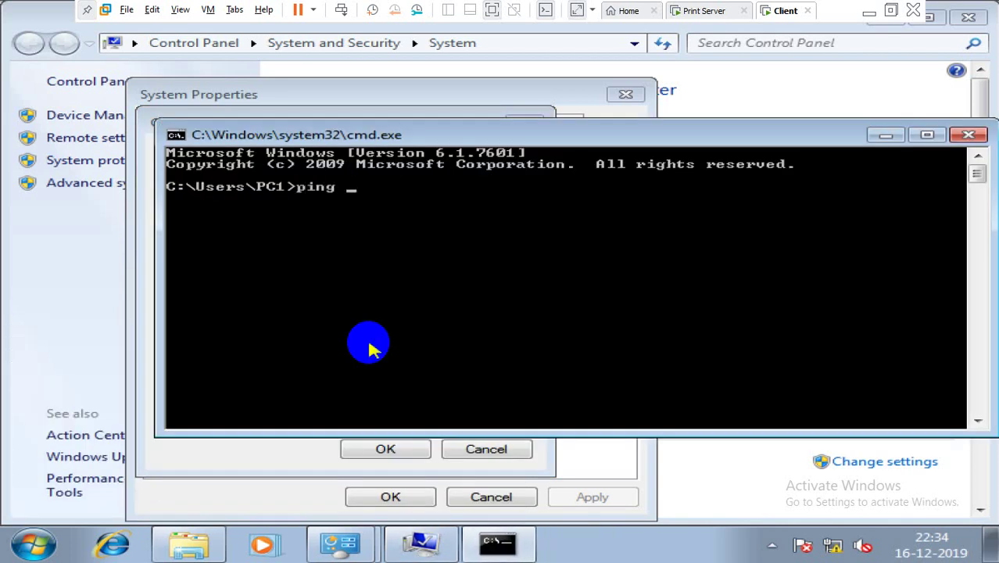
text(test.com)
key(Return)
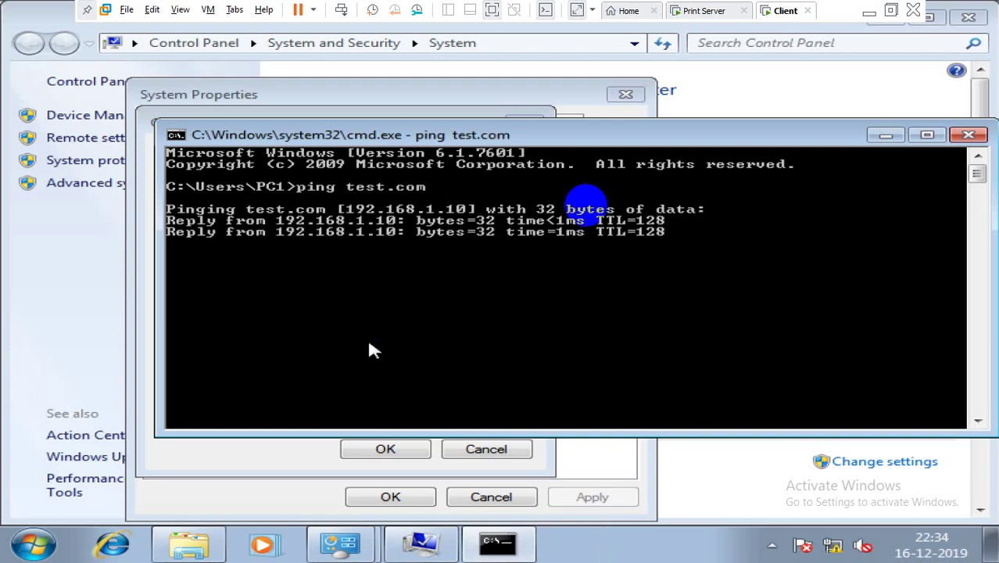
click(967, 134)
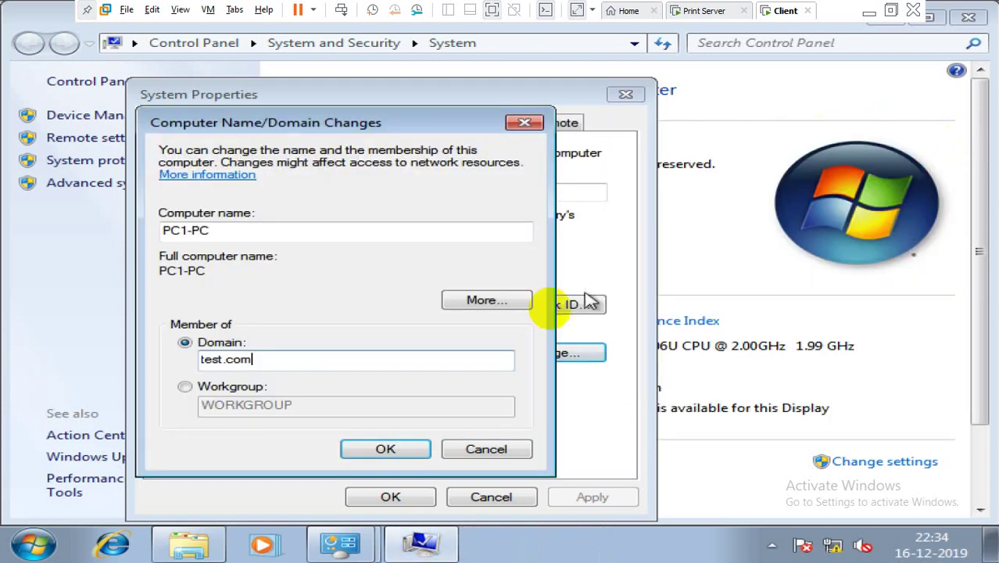
click(385, 446)
Step: Authorize joining test.com with the administrator account name and its password
text(a)
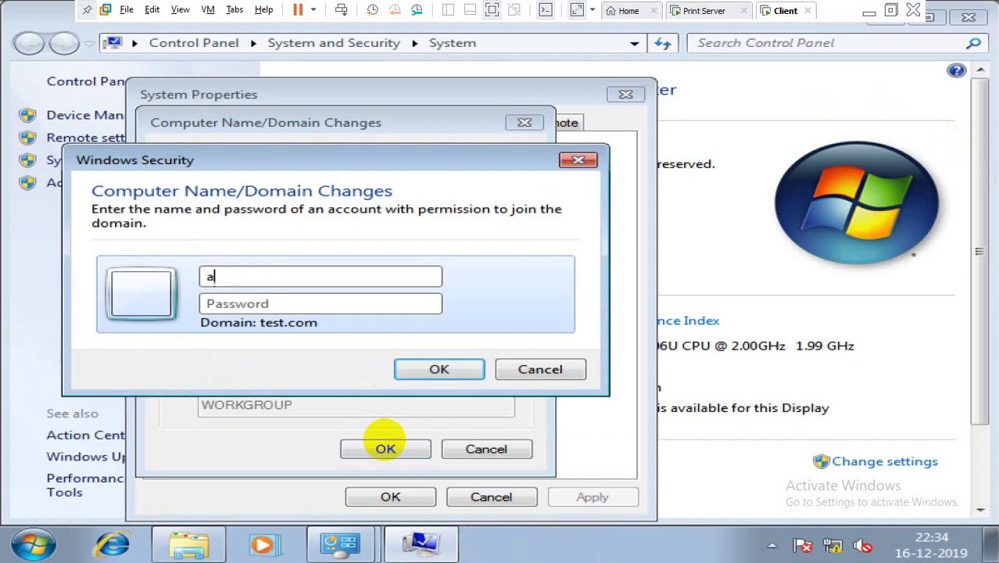
text(dministrator)
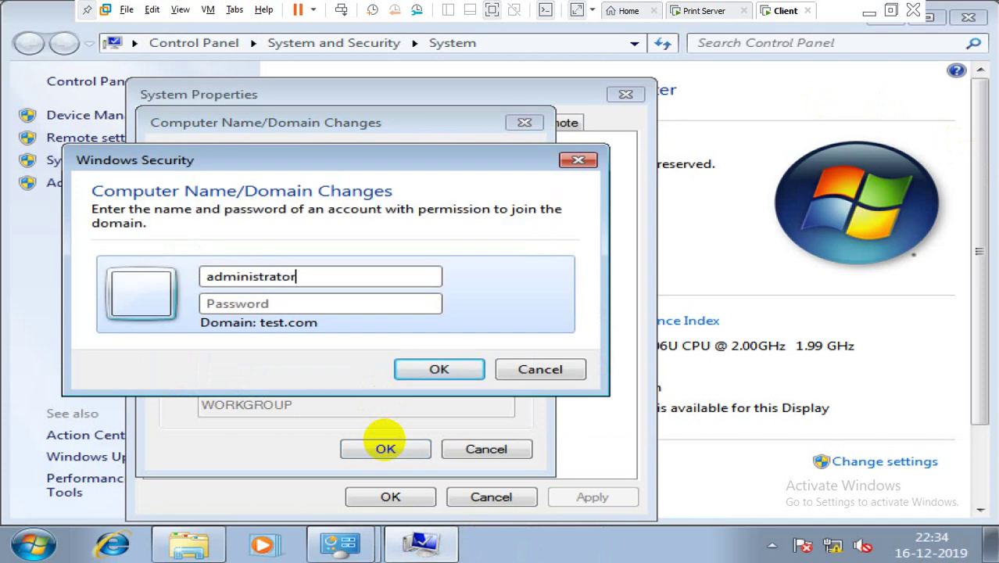
key(Tab)
text(P@ssw0rd)
key(Return)
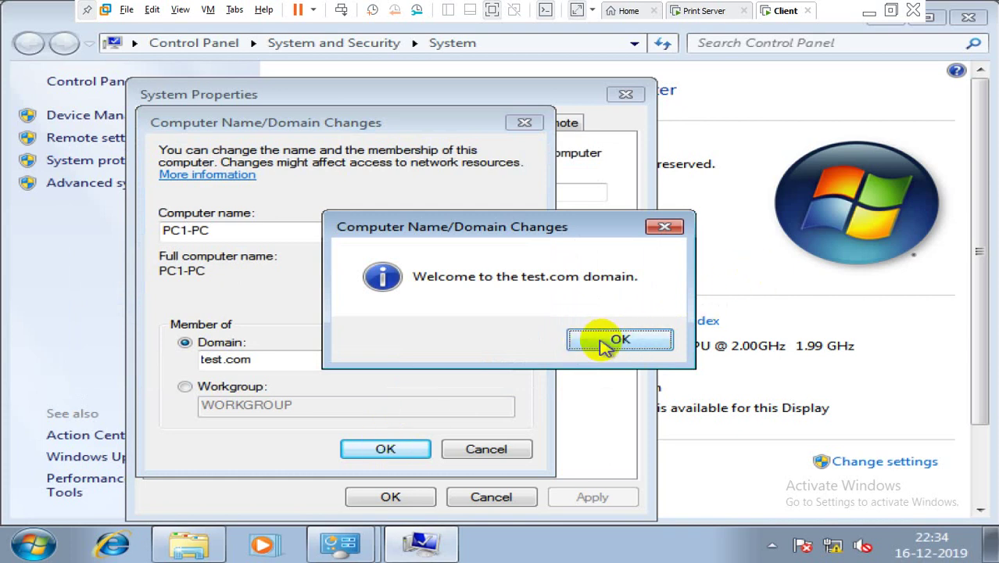
Step: Dismiss the test.com welcome and restart notices, close System Properties, and restart the client now
click(609, 339)
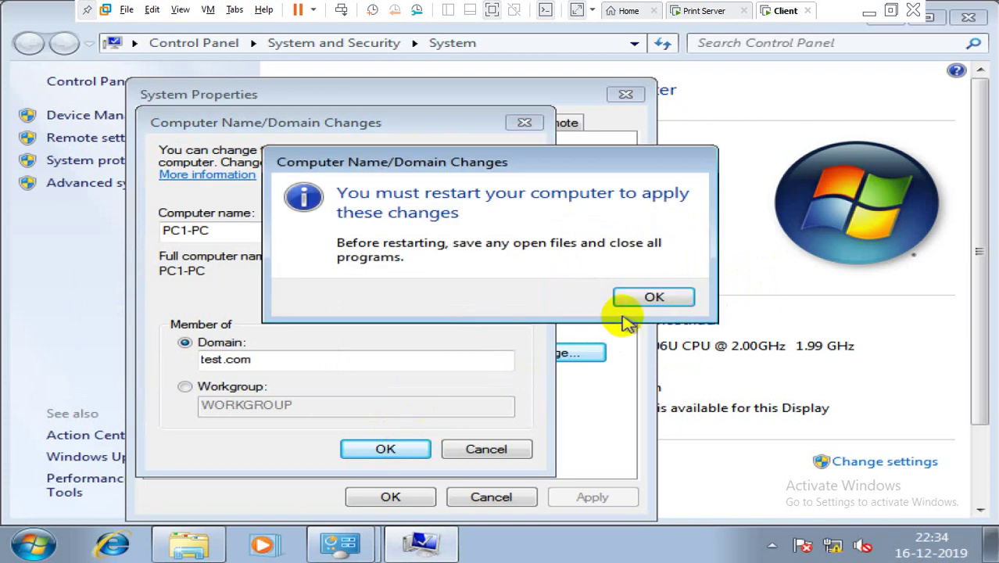
click(641, 298)
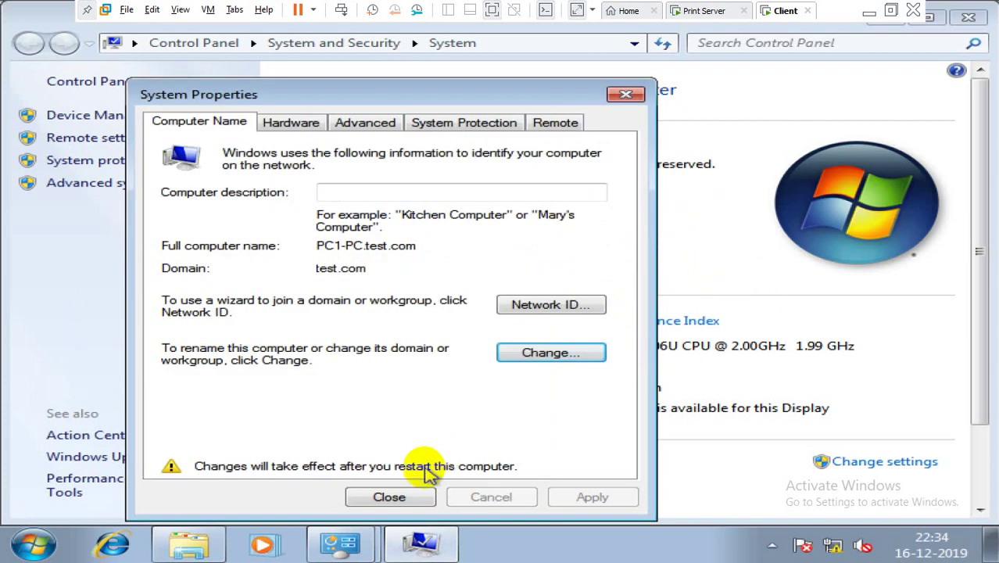
click(395, 497)
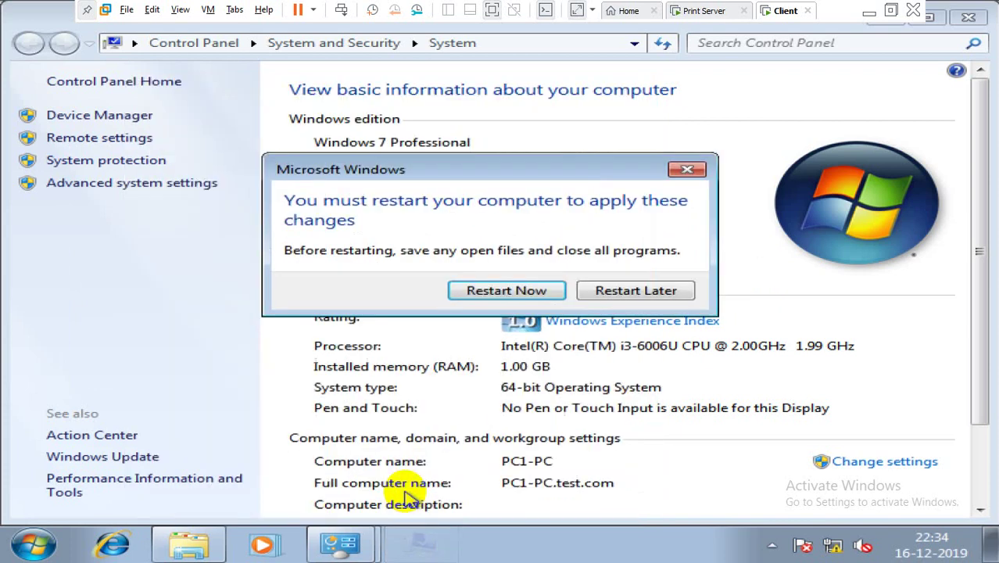
click(548, 289)
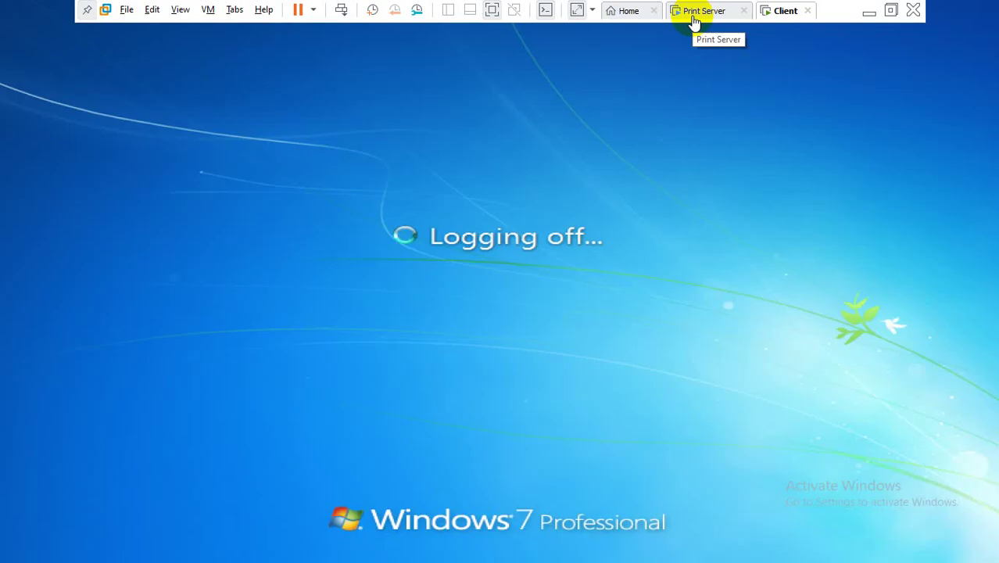
Step: On the print server, note that setup continues during the client reboot via Tools > Print Management
click(695, 16)
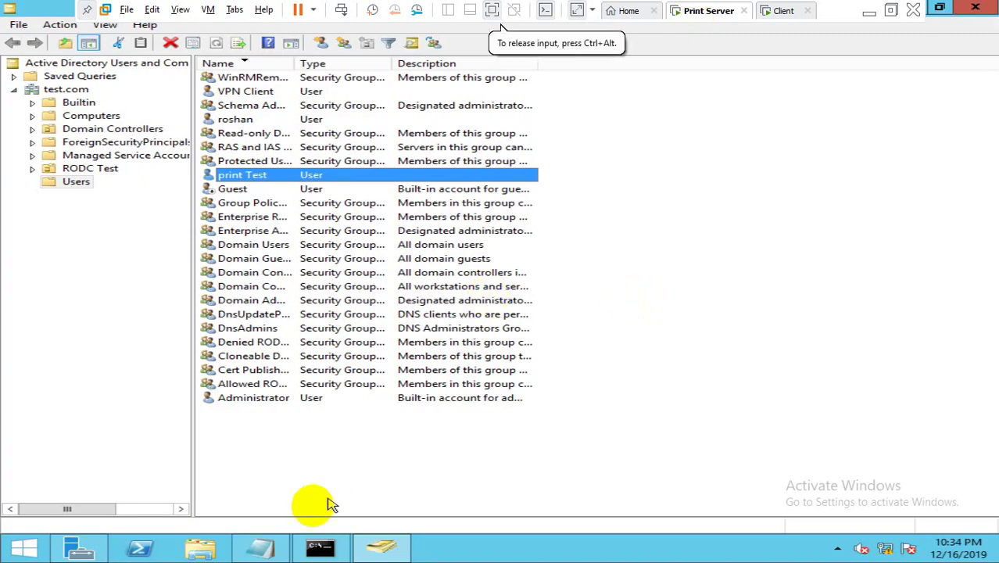
click(274, 549)
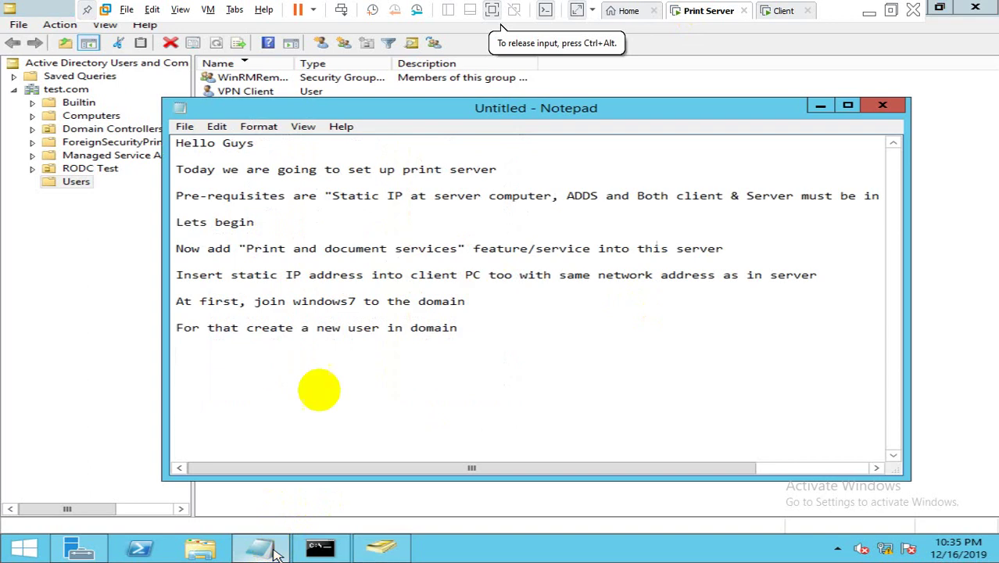
text(W)
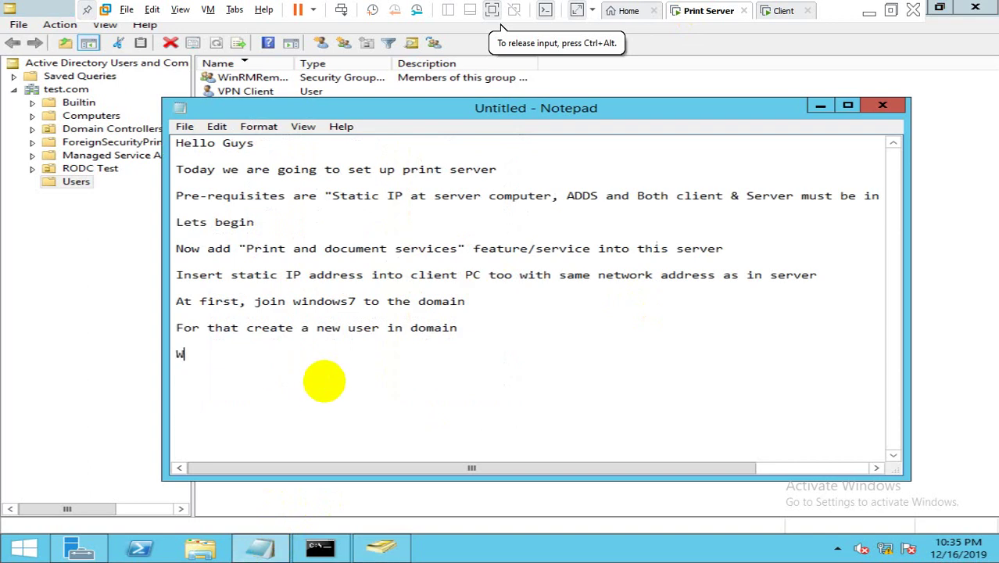
text(hen windows)
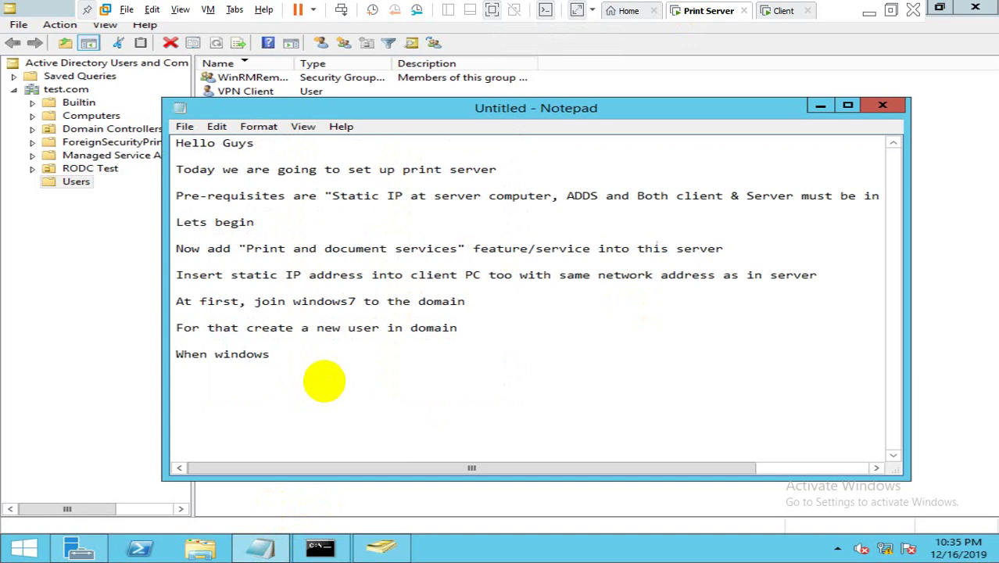
text( is rebooting, )
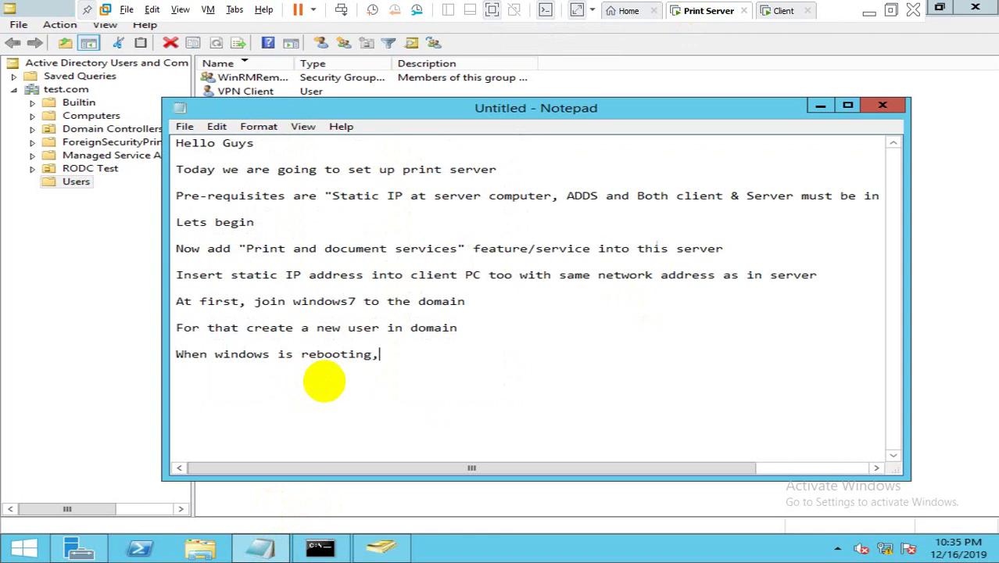
text(we shall begin the)
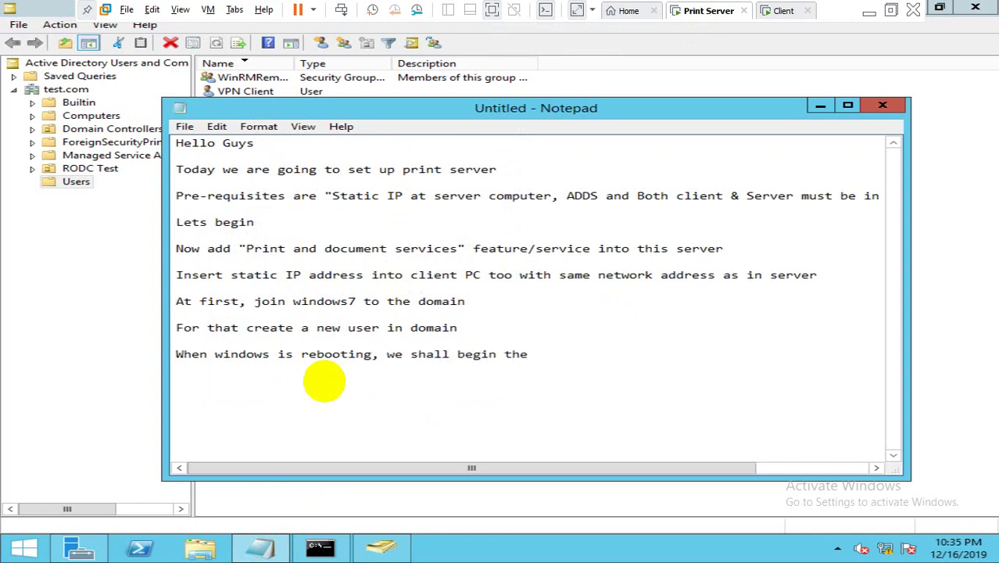
key(BackSpace)
key(BackSpace)
key(BackSpace)
text(furt)
key(BackSpace)
text(er setup )
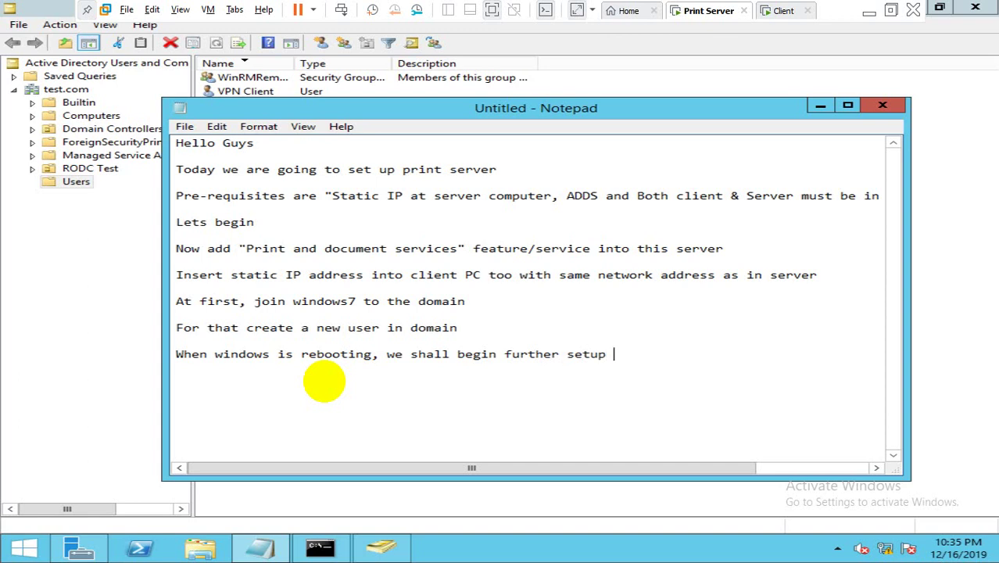
text(in server)
text(Go)
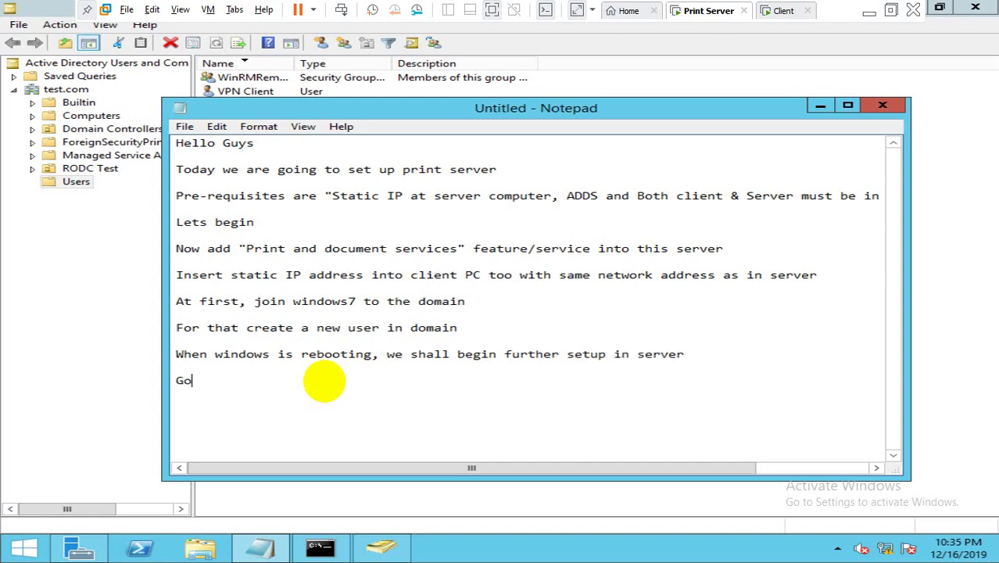
text(to  tools and then pr)
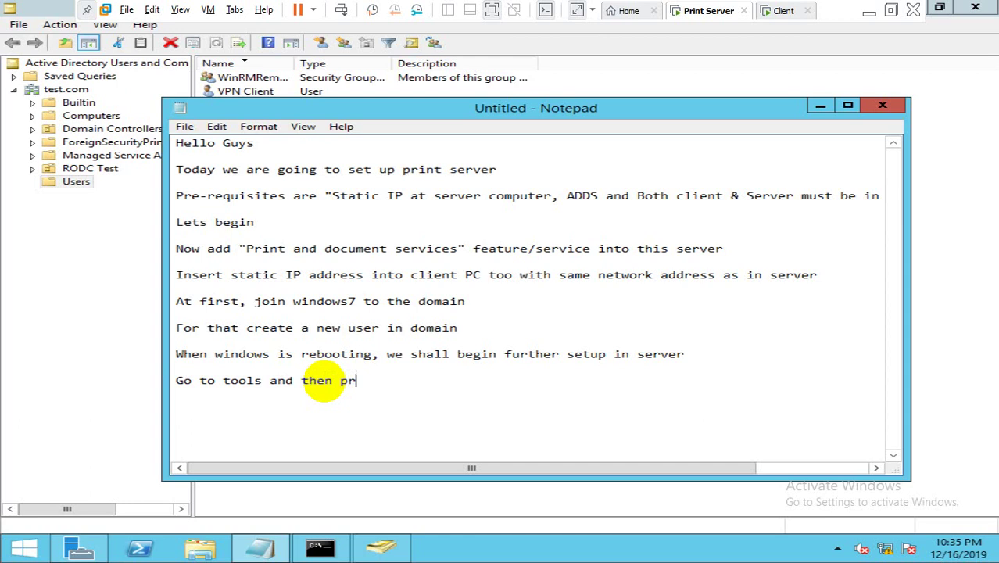
text(int managem)
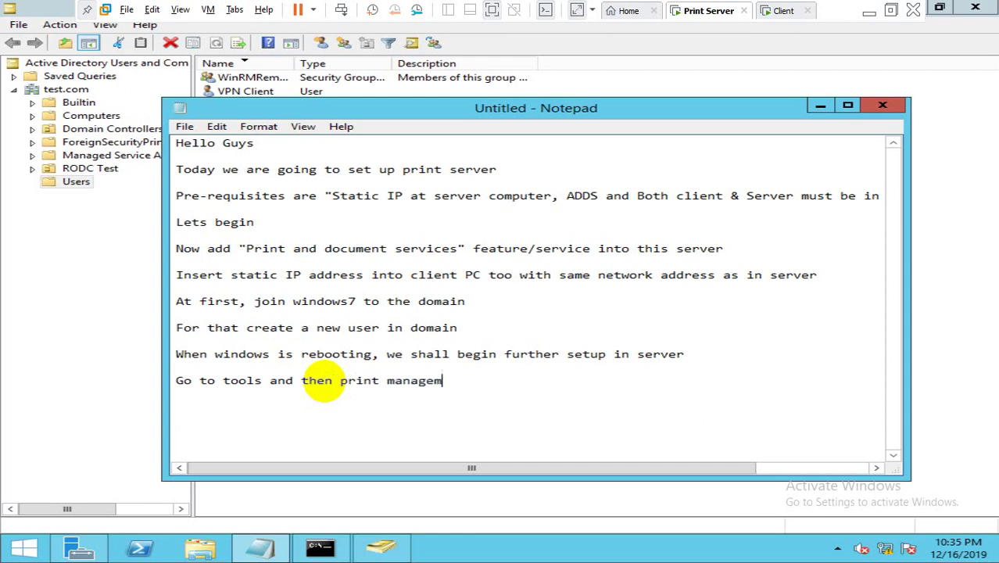
text(ent")
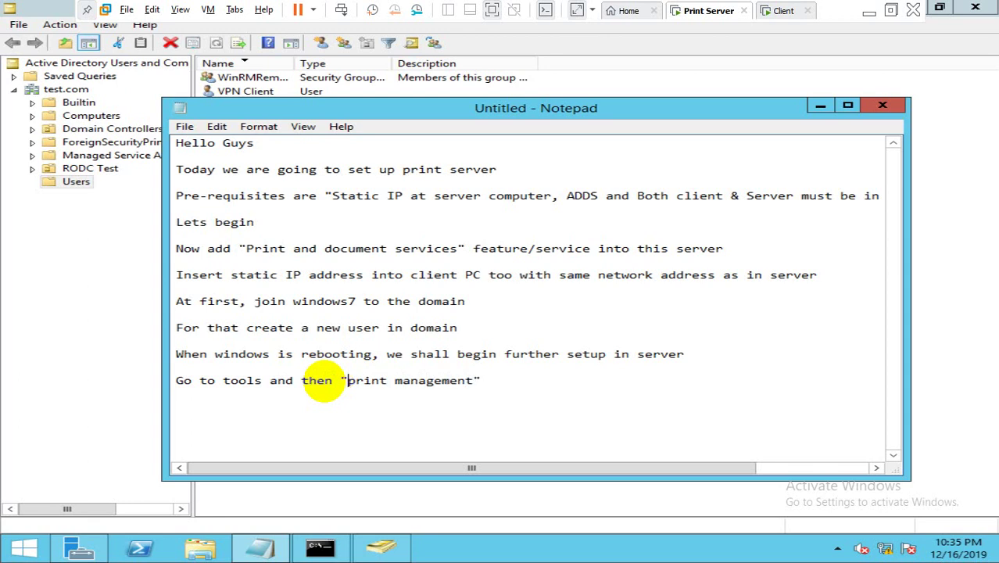
key(ctrl+a)
click(323, 380)
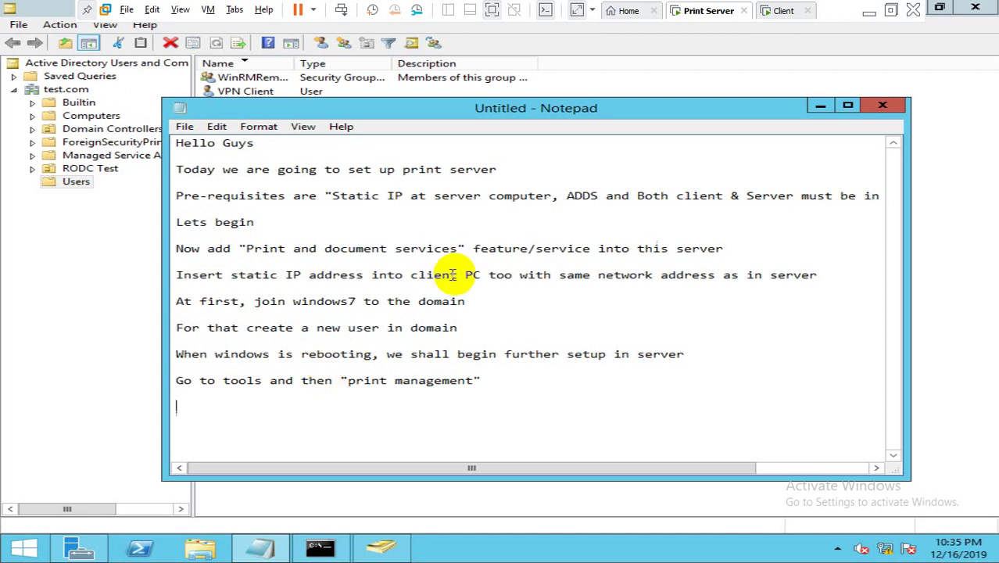
click(261, 403)
click(106, 547)
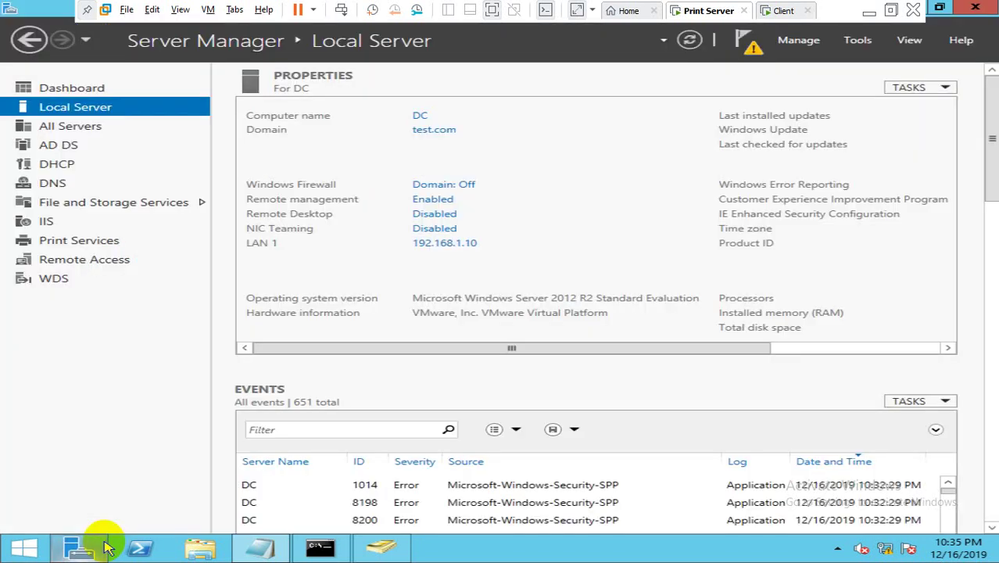
Step: Launch Print Management from Tools and list DC (local)'s printers, showing only Microsoft XPS Document Writer
click(856, 45)
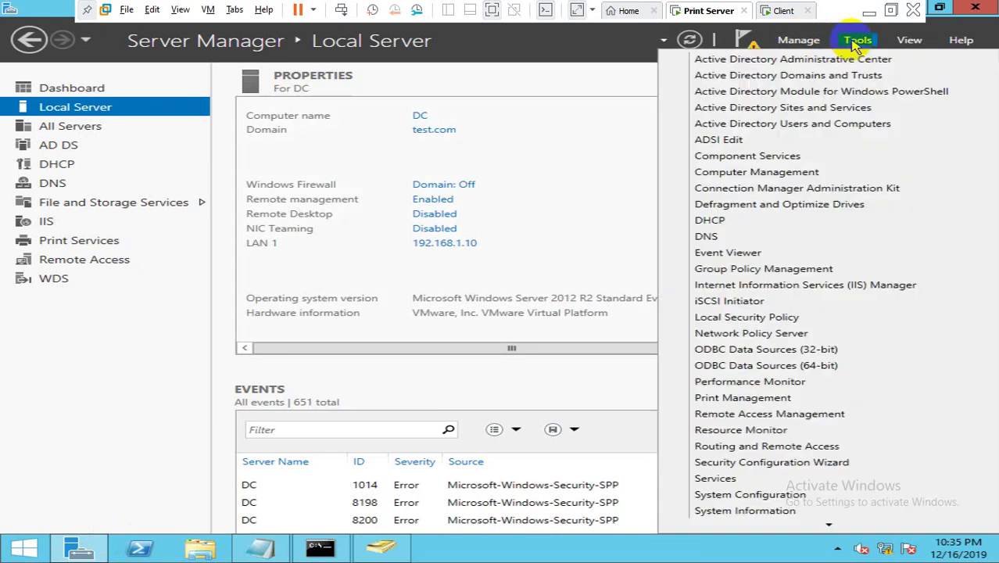
click(742, 397)
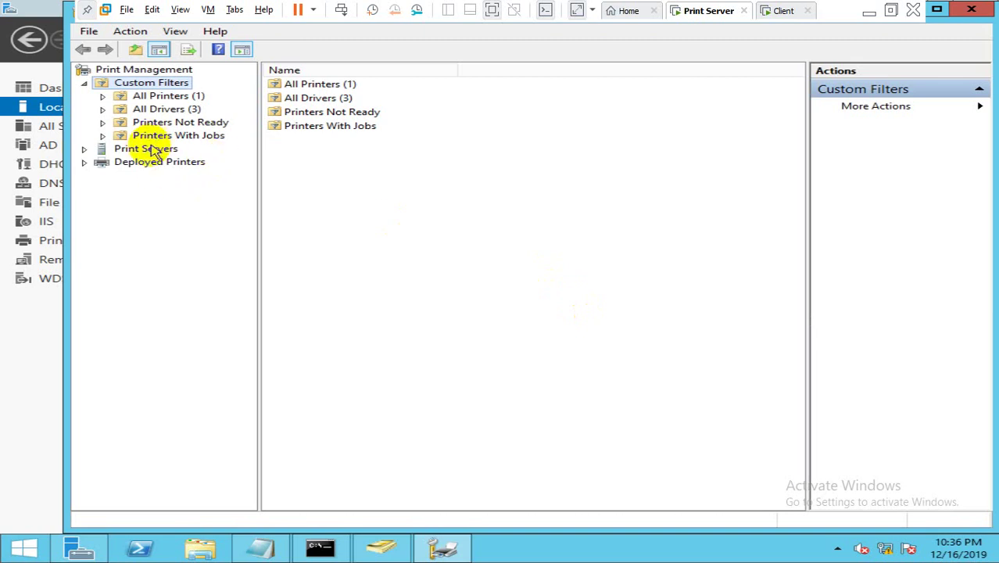
click(147, 149)
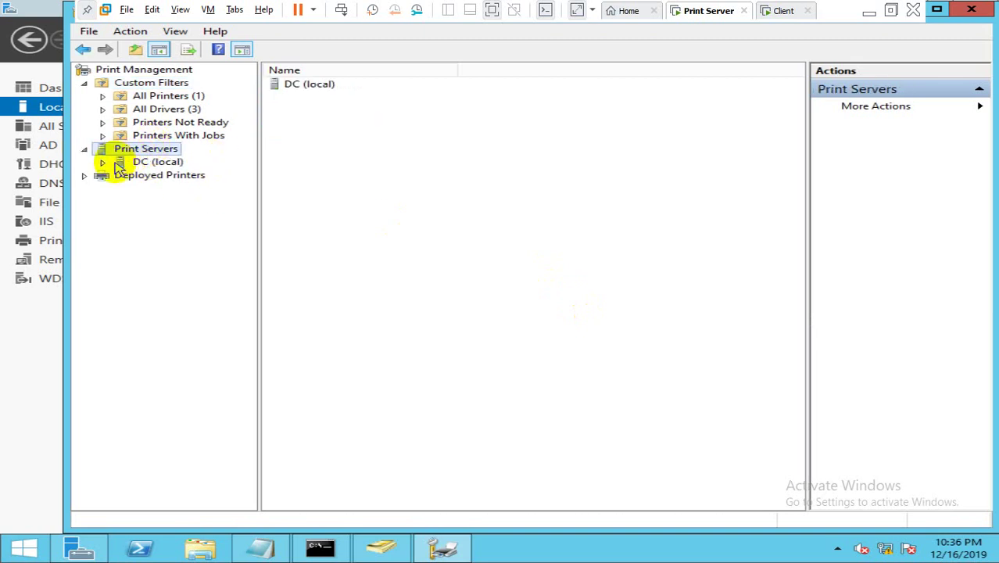
click(139, 166)
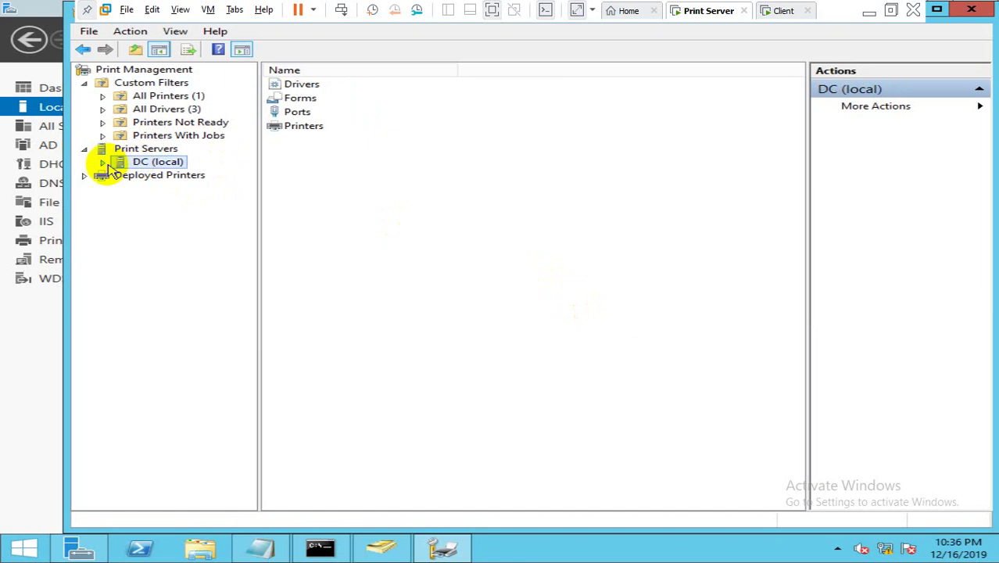
click(102, 163)
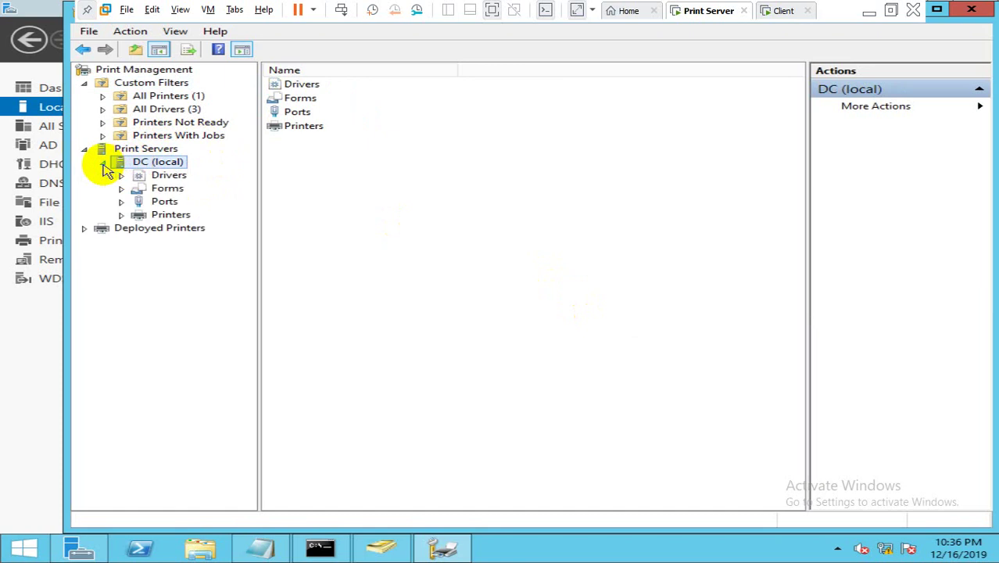
click(163, 217)
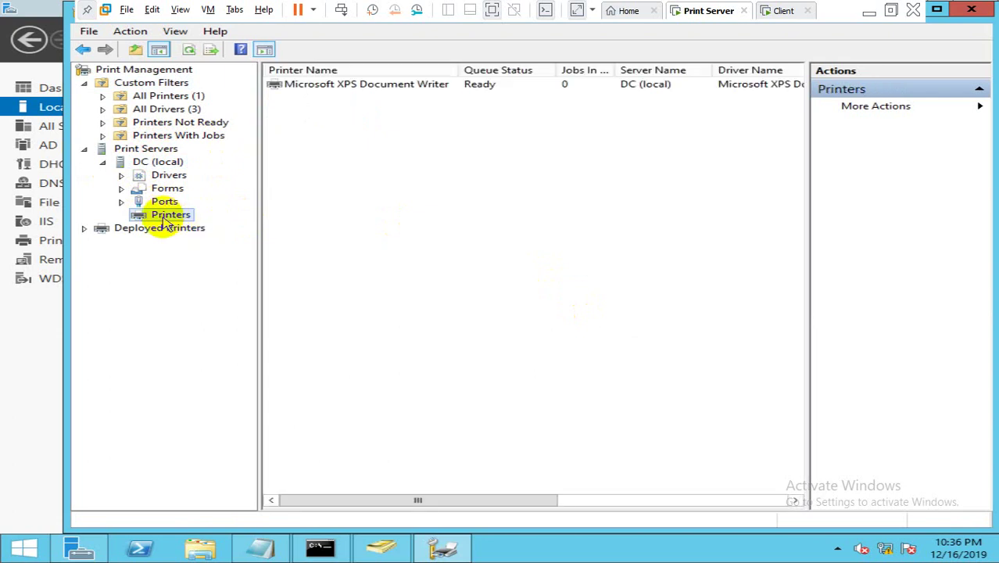
click(276, 547)
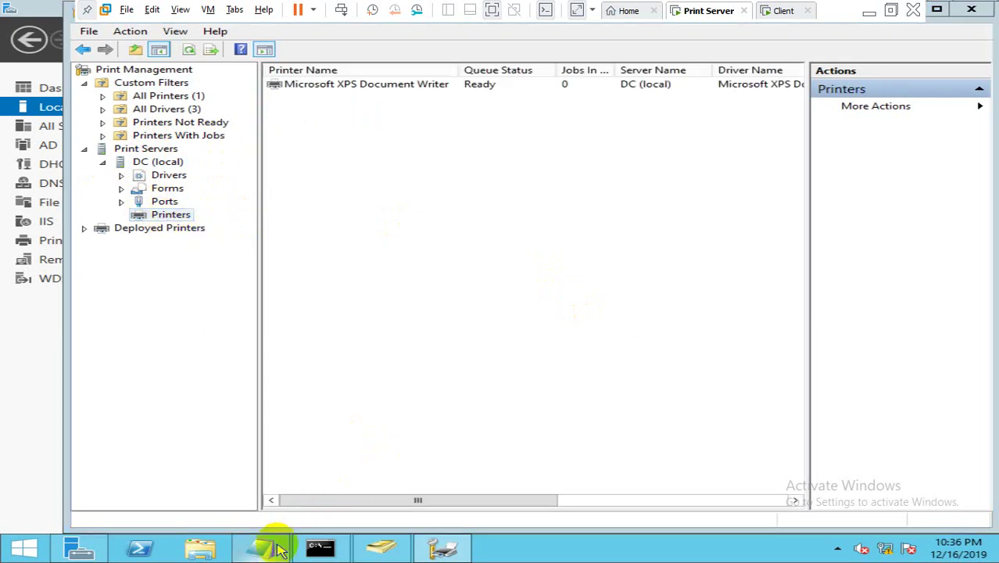
Step: Note that the company bought a new printer that must be added to the server
text(Le)
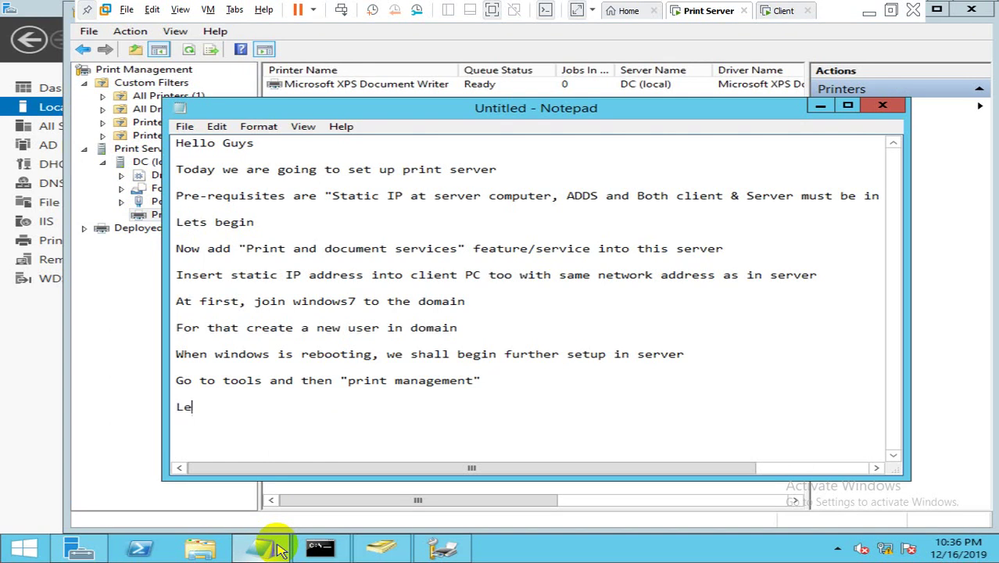
text(t us suppose th)
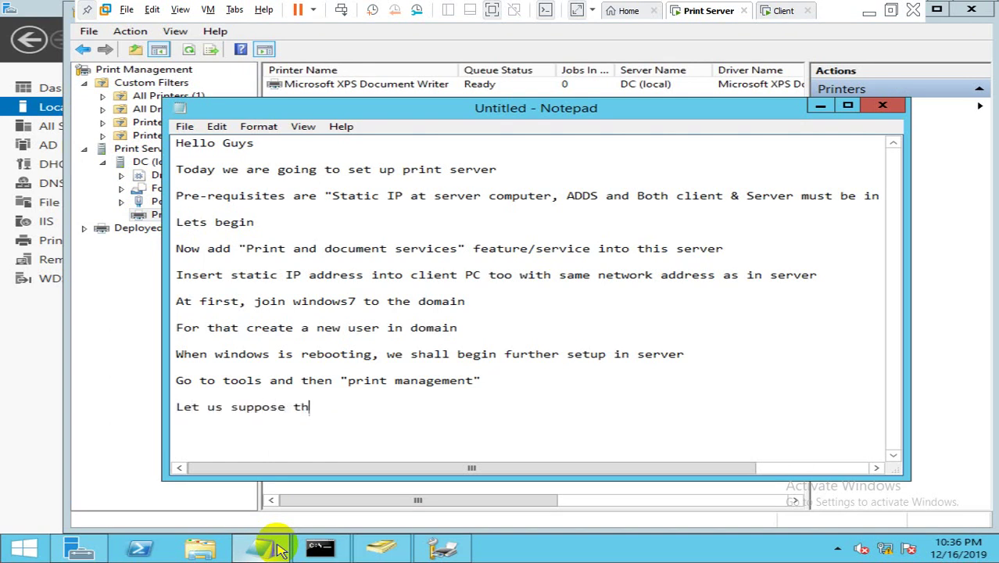
text(at your com)
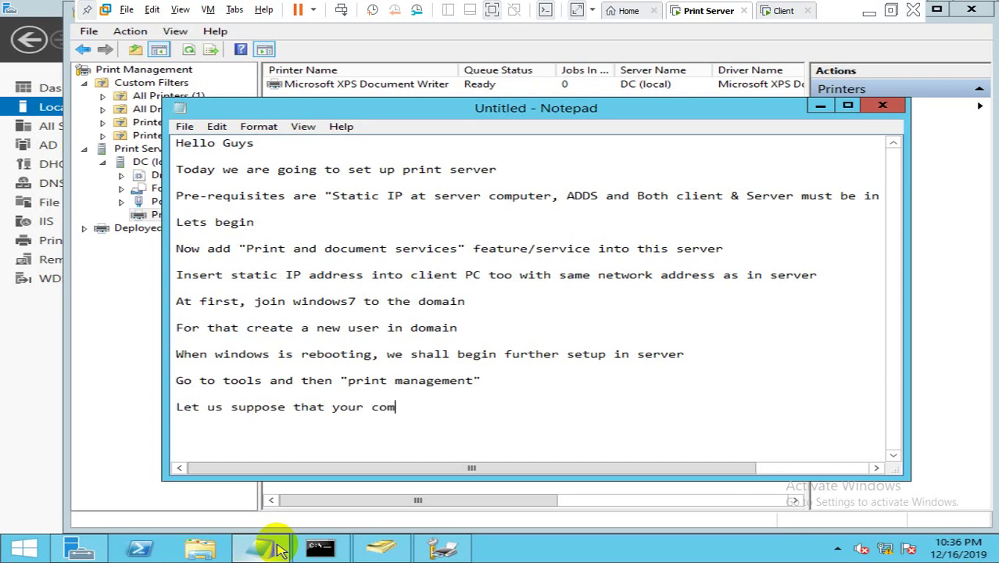
text(pany have b)
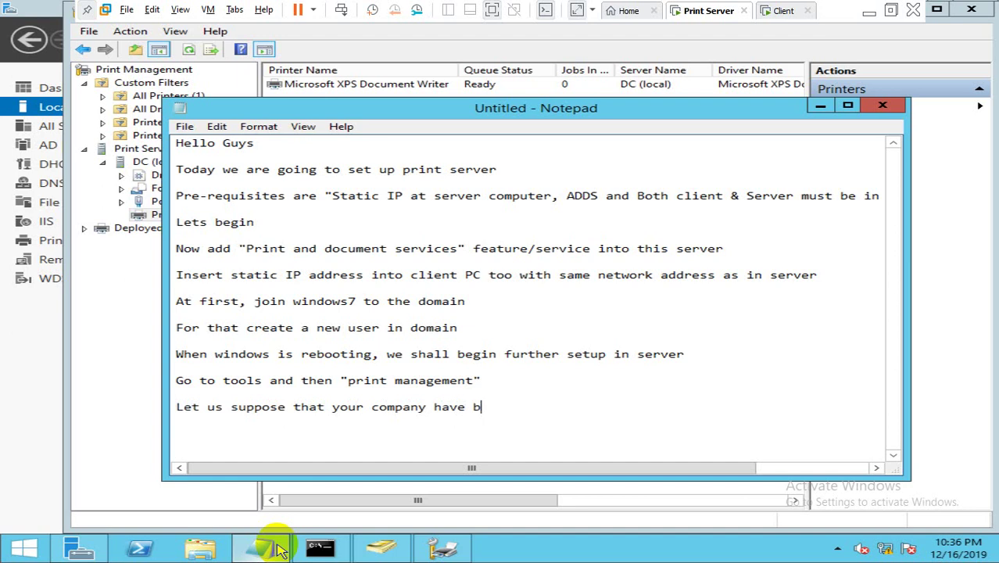
text(ought a new printer)
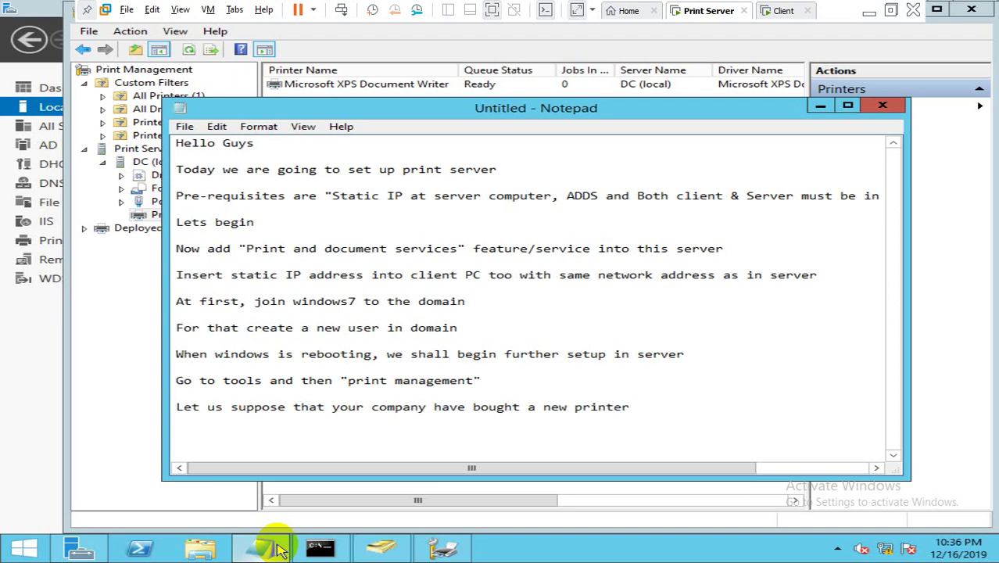
text( and has to be ad)
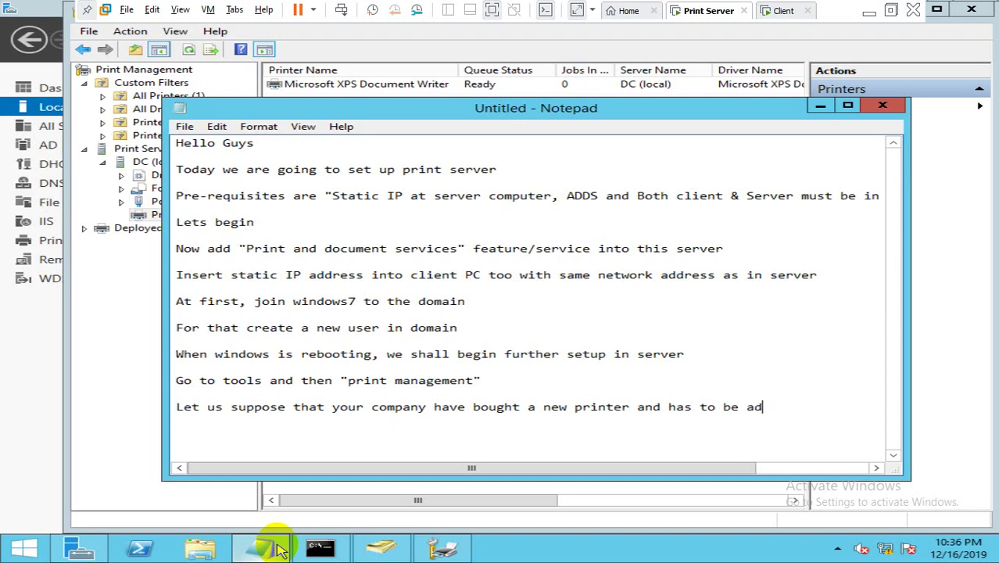
text(ded to the server)
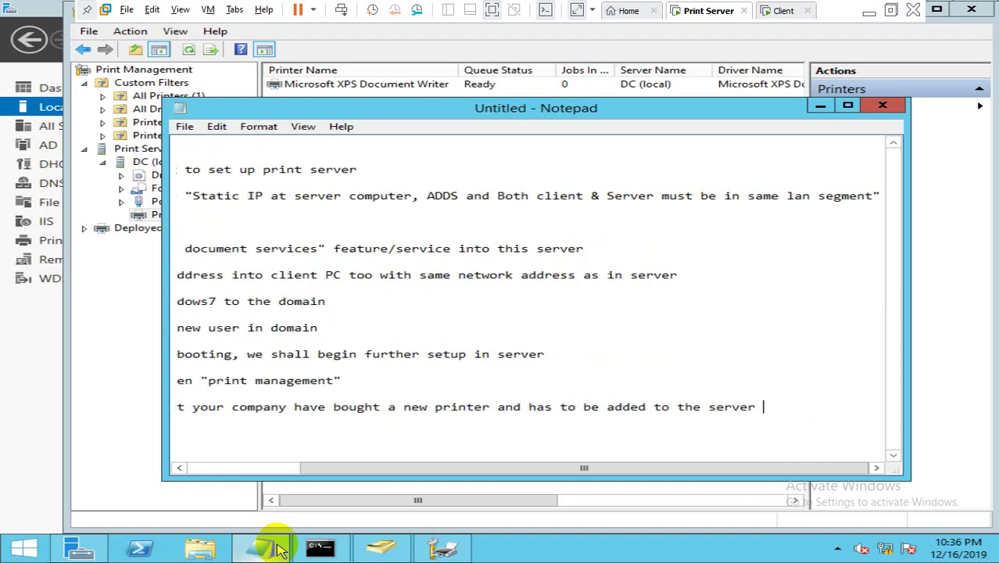
text( then the pro)
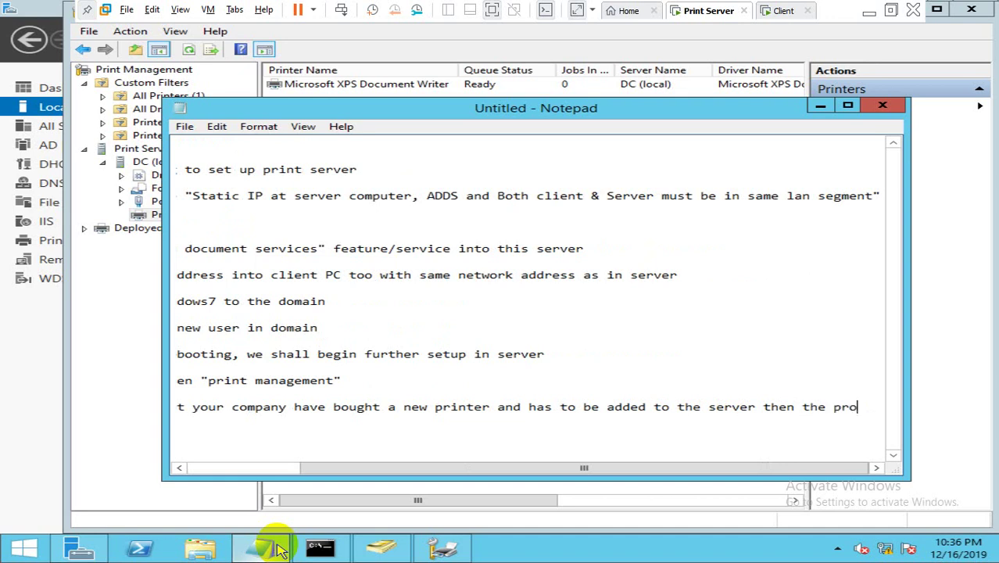
text(cess beg)
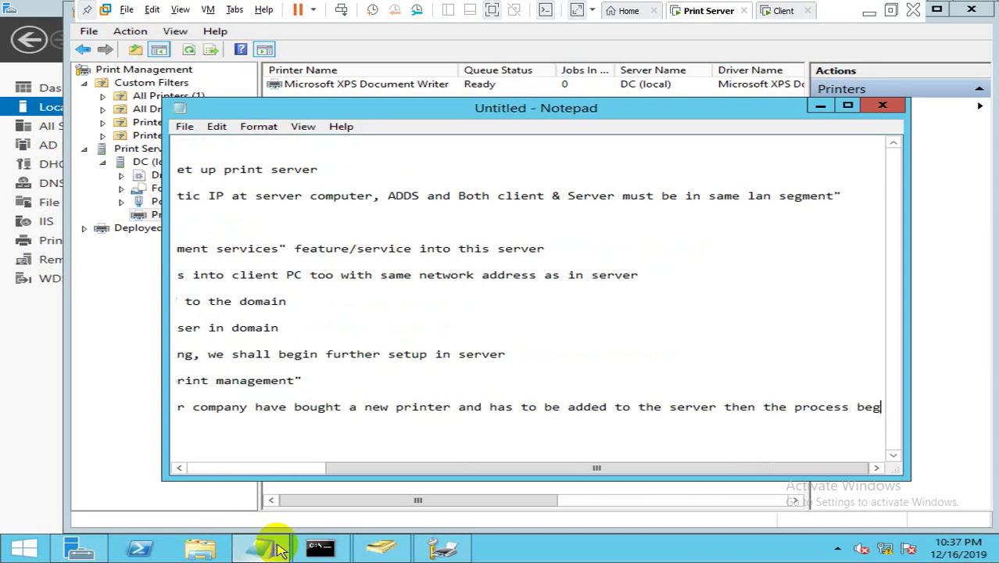
text(ins as )
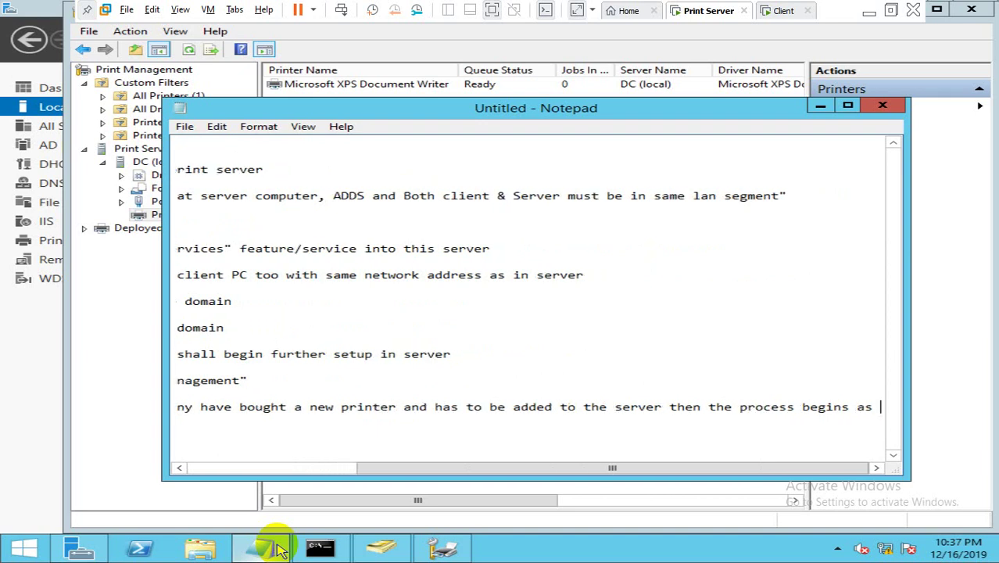
text(foll)
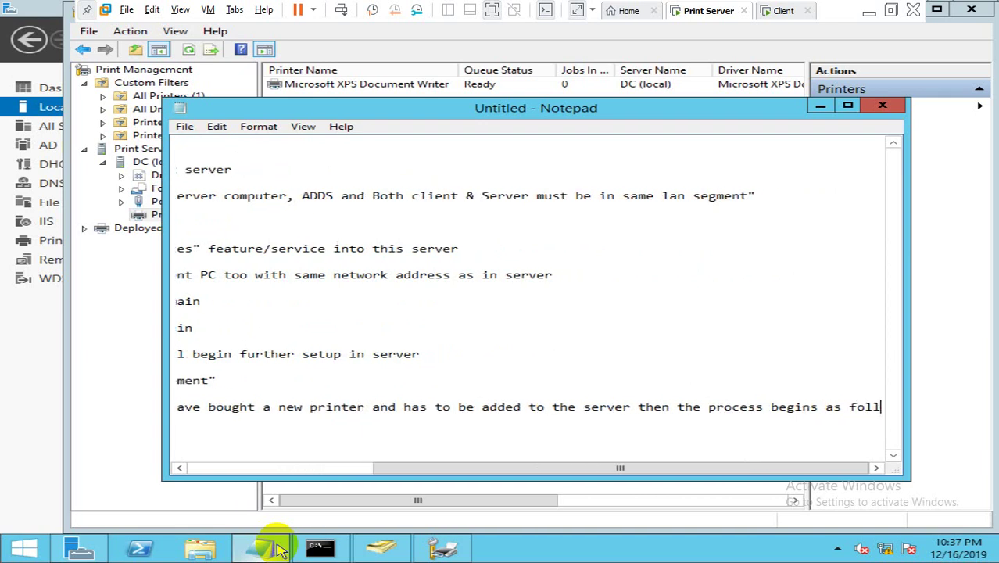
text(ow)
key(Return)
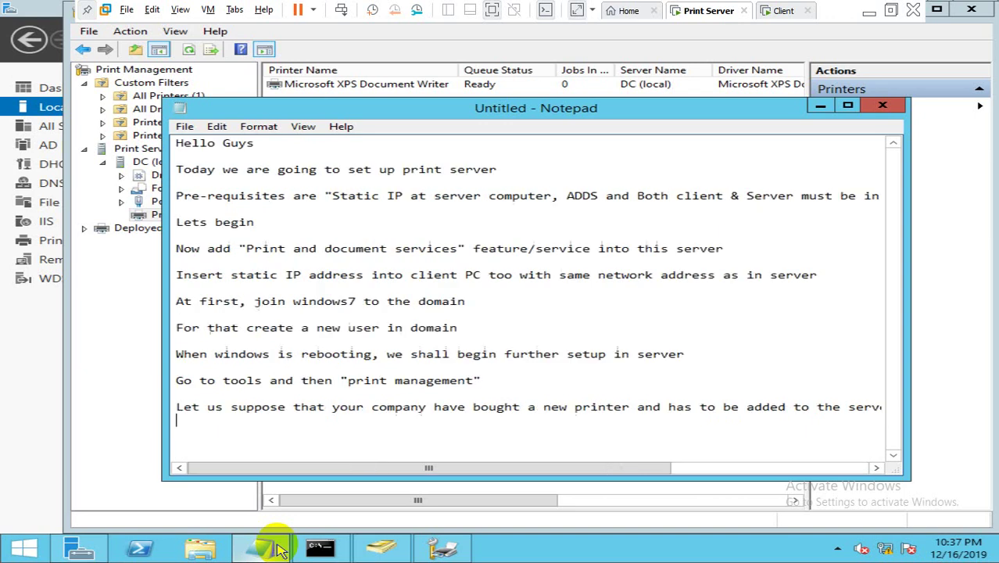
click(82, 330)
Step: Start Add Printer on the DC server's Printers and choose existing port LPT1
click(172, 217)
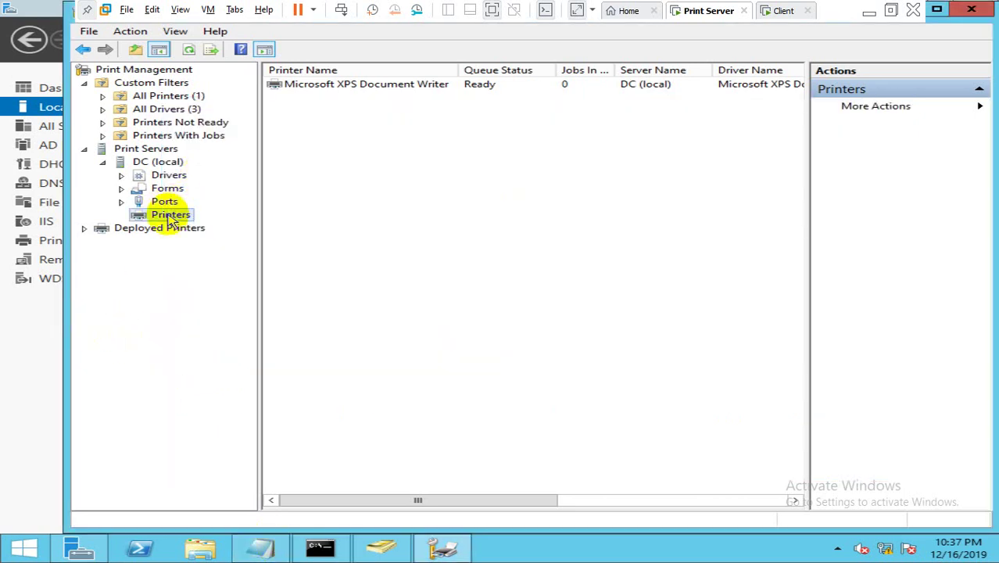
right_click(171, 218)
click(192, 221)
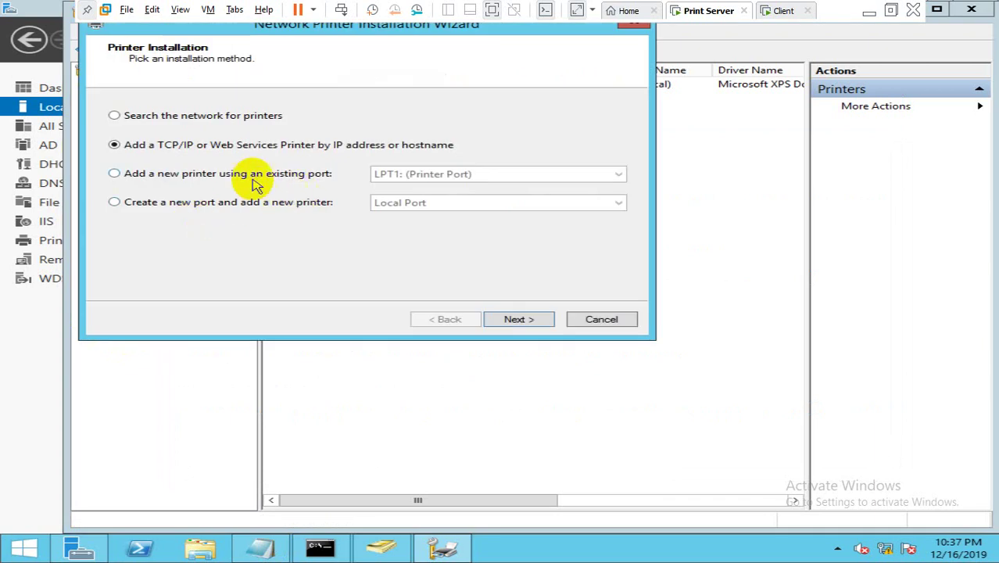
click(257, 182)
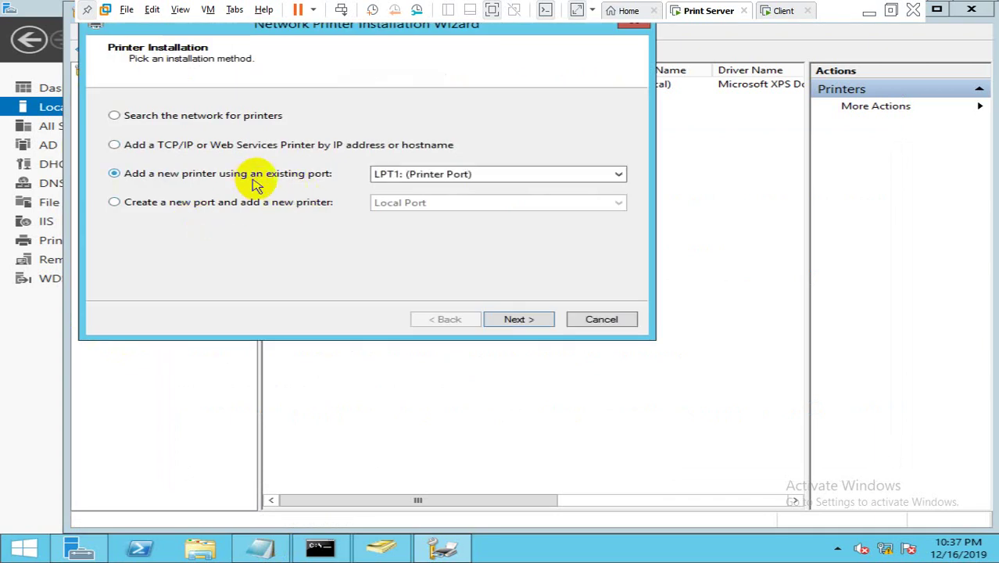
click(401, 179)
click(401, 179)
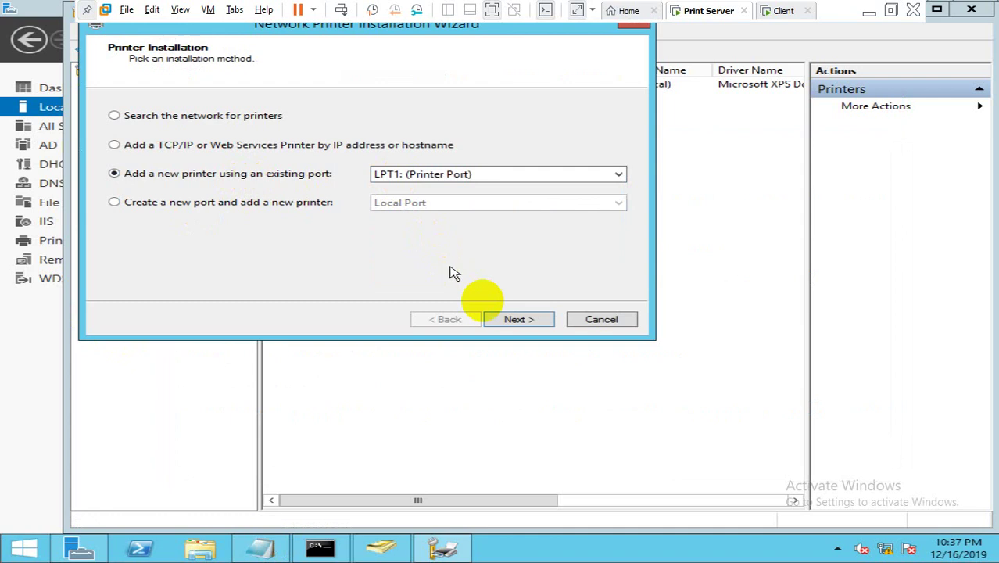
click(511, 318)
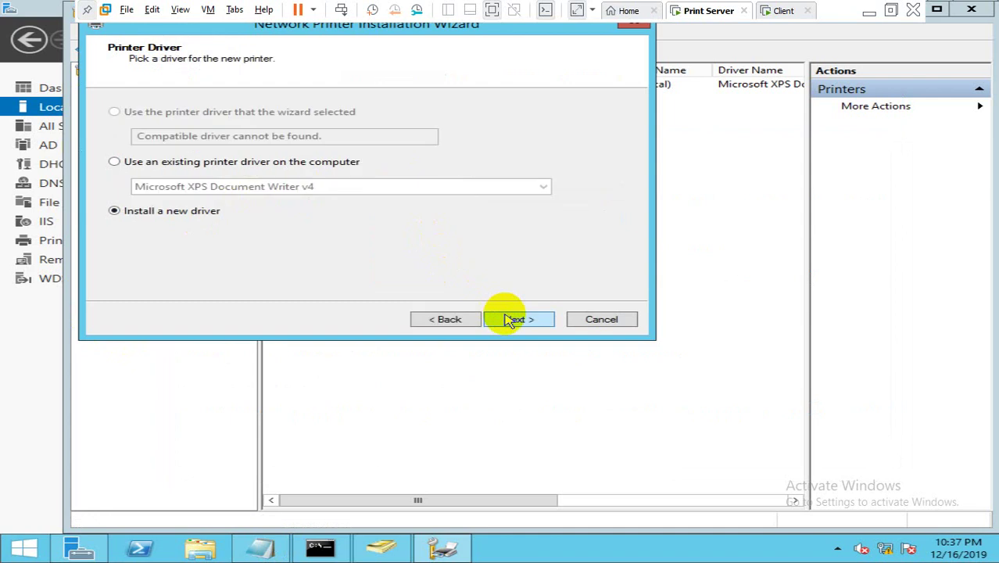
Step: Install a new driver: TOSHIBA e-STUDIO Color PCL6 V4
click(509, 320)
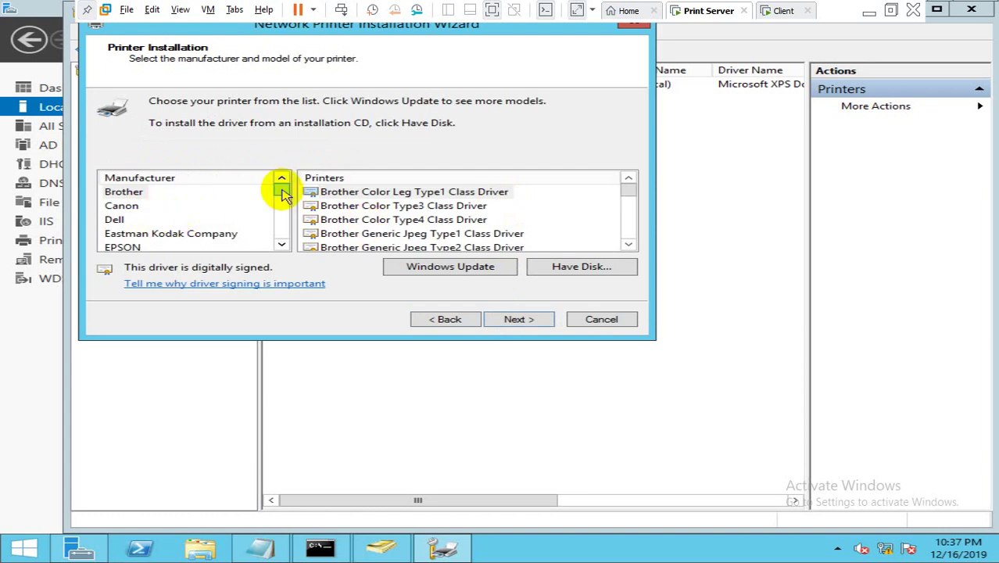
drag(283, 195, 284, 240)
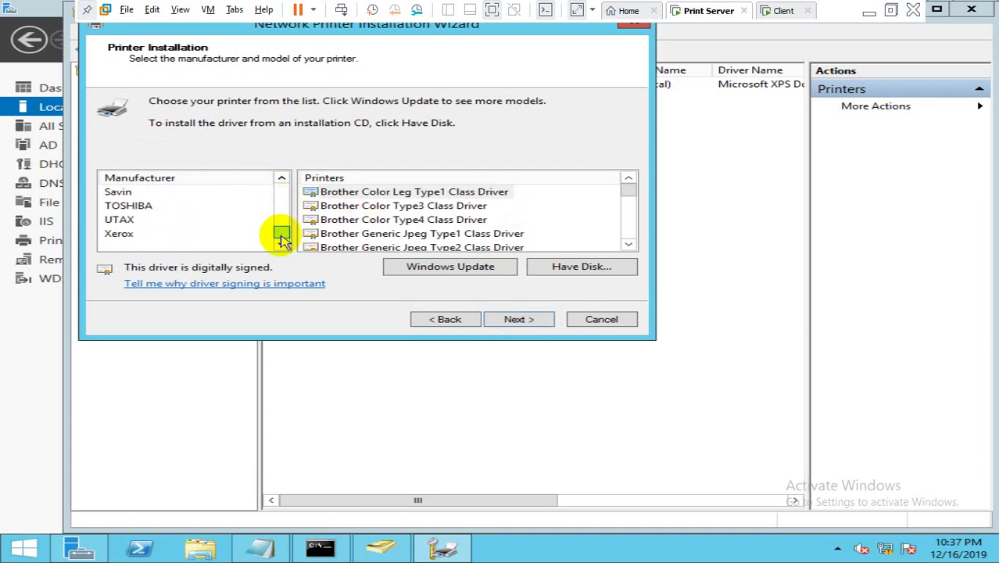
click(143, 205)
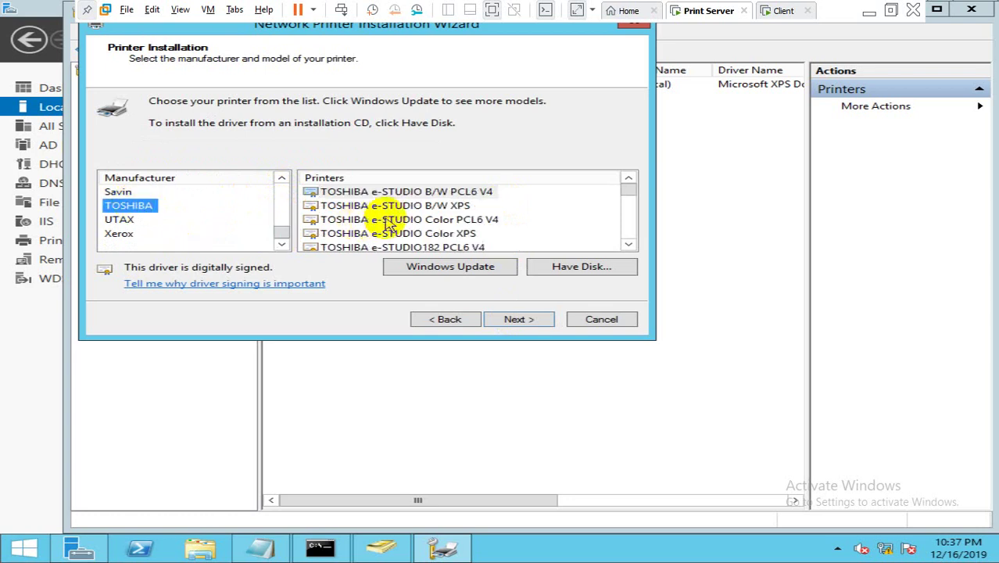
click(378, 219)
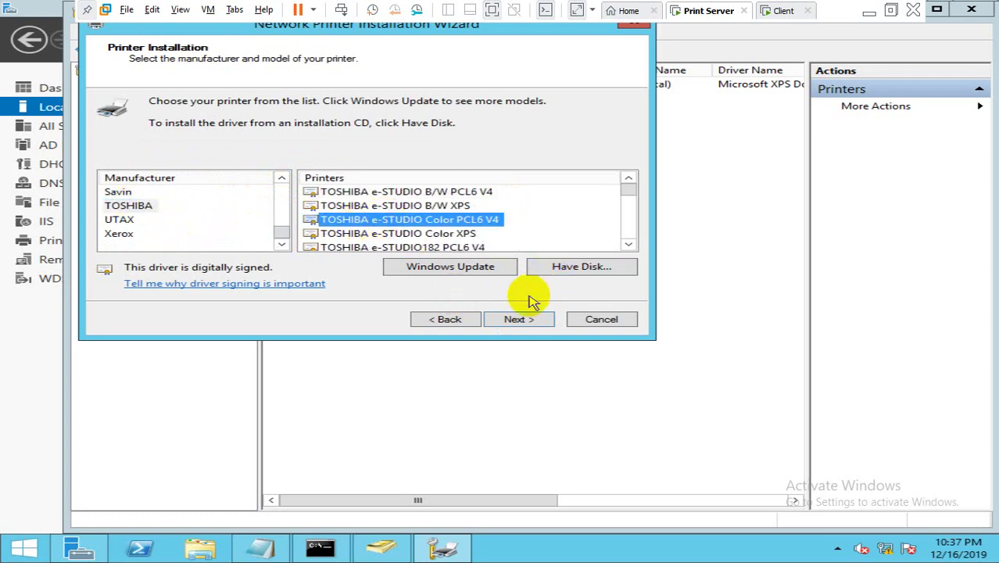
click(518, 320)
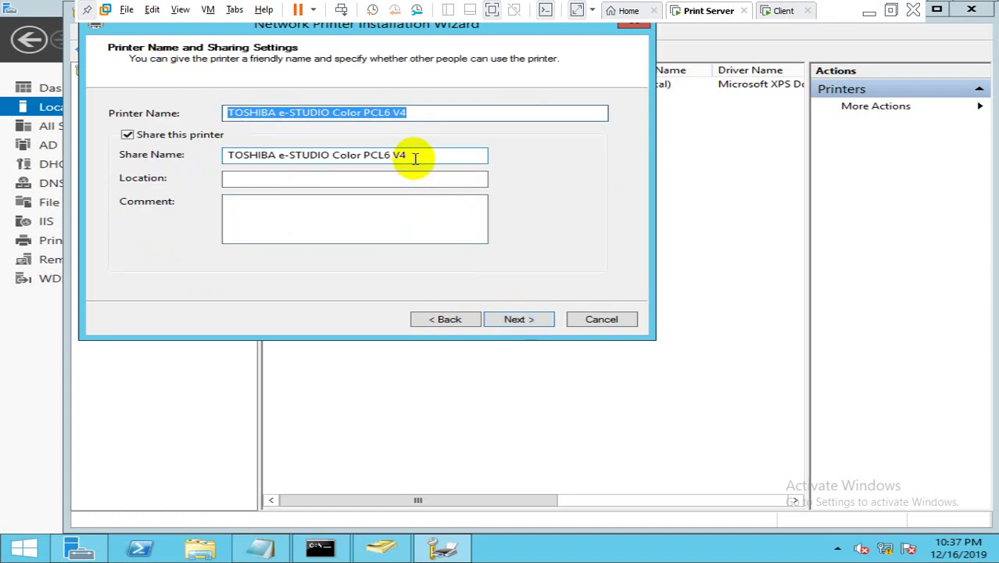
Step: Share the printer as New_Toshiba_Printer with location Ground Floor and install it
key(Tab)
key(Tab)
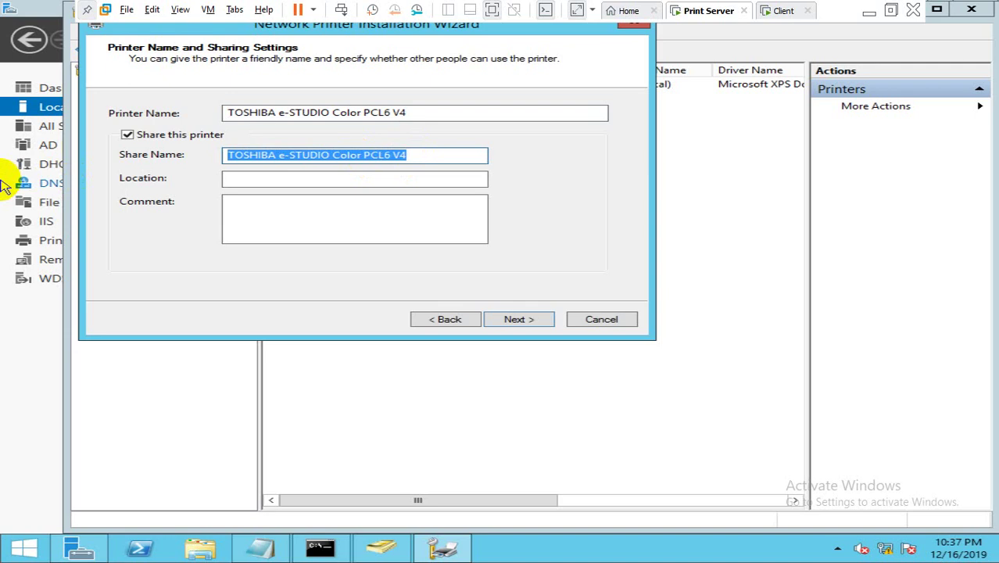
text(New)
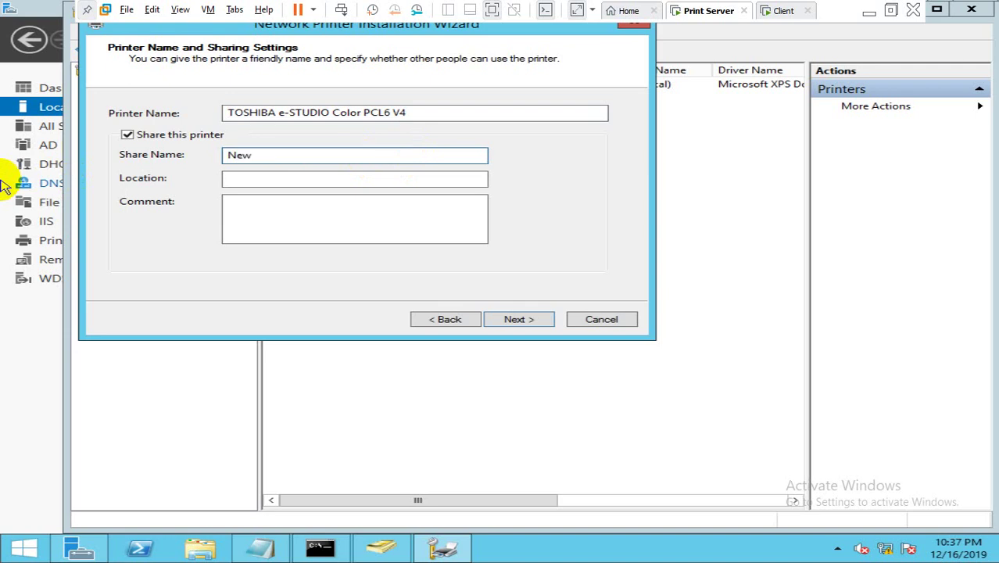
text(_Toshiba_Printer)
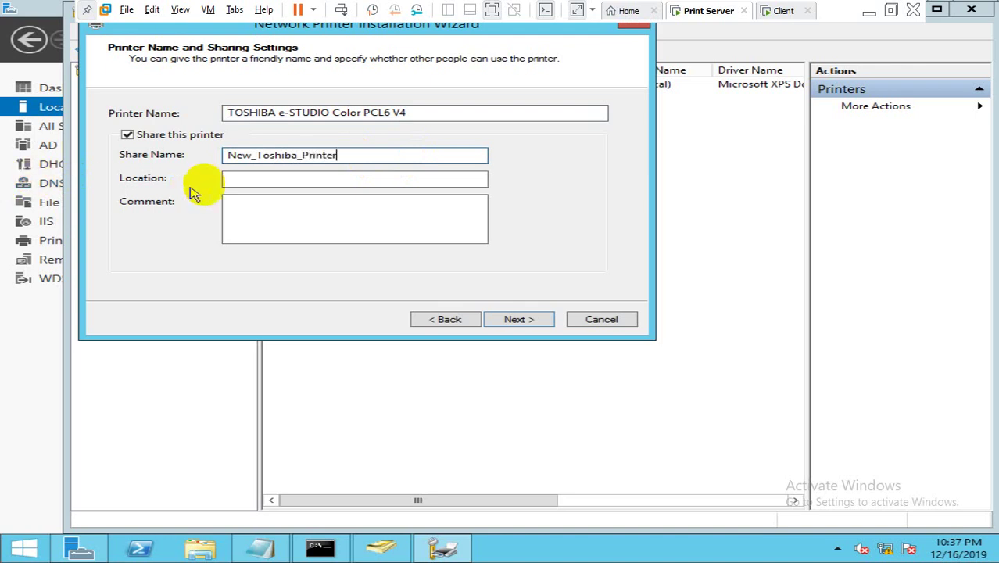
click(242, 182)
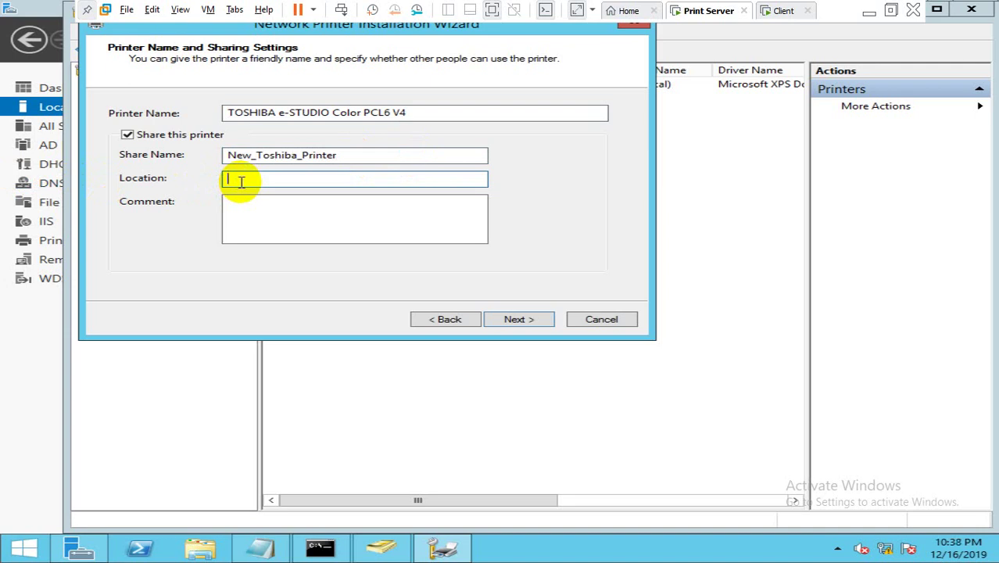
text(Ground Floor)
click(517, 320)
click(516, 320)
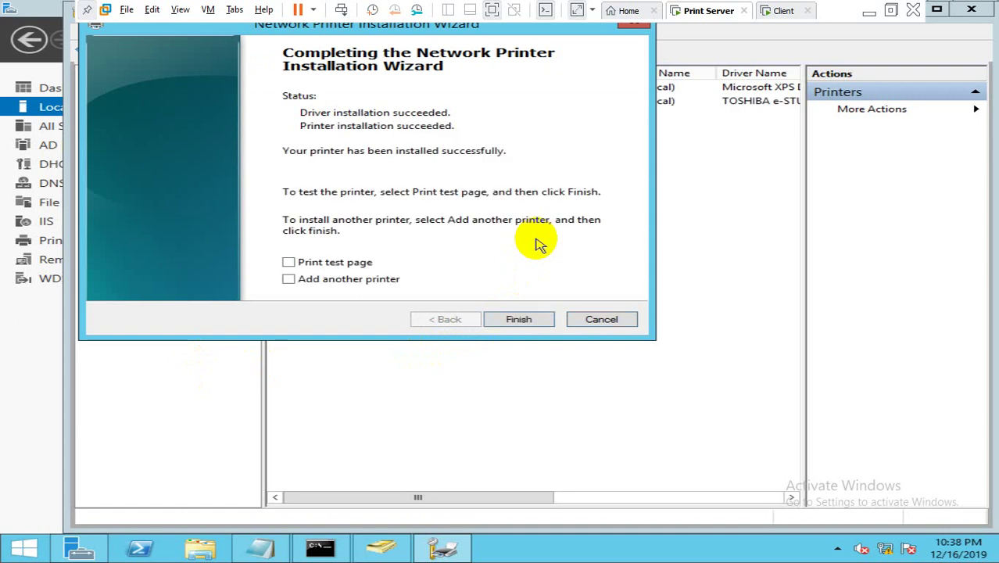
Step: Enable List in the directory on the TOSHIBA printer's Sharing tab, apply, and refresh the printer list
click(520, 318)
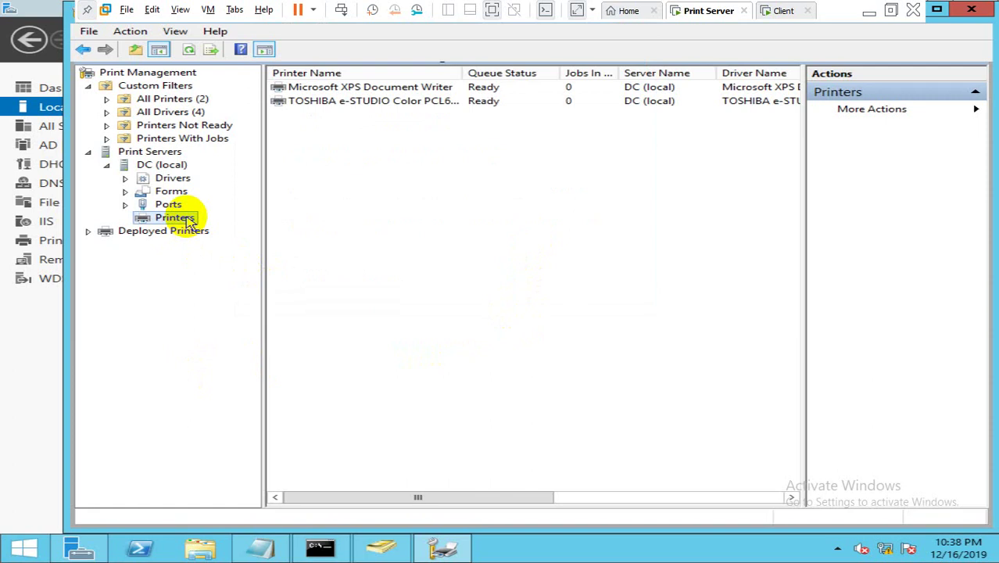
click(341, 104)
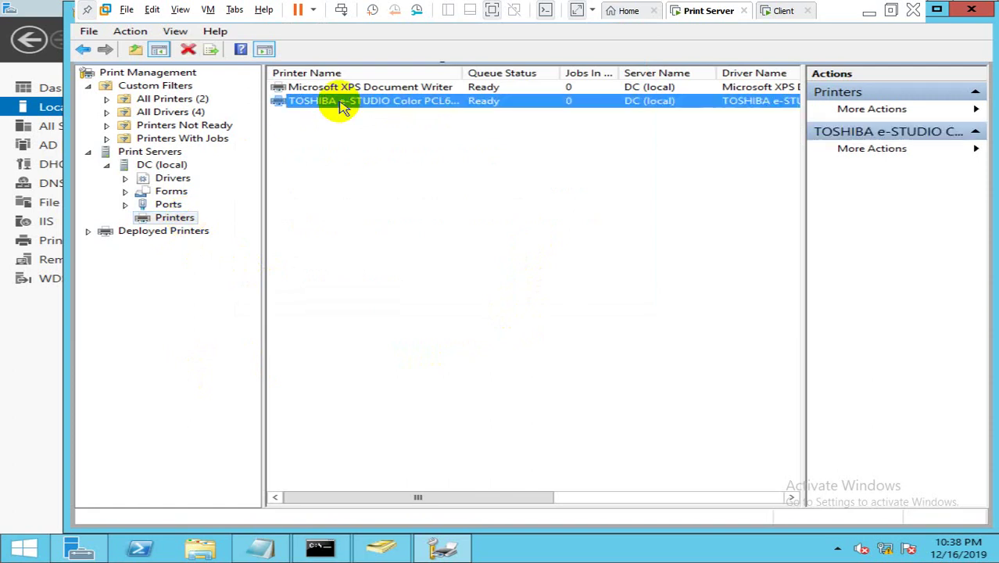
double_click(342, 105)
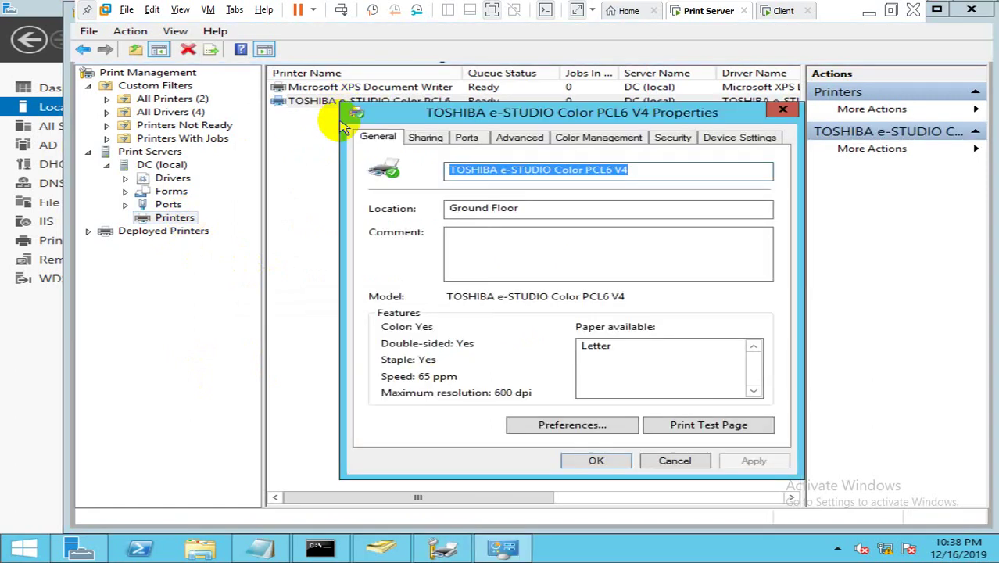
click(426, 138)
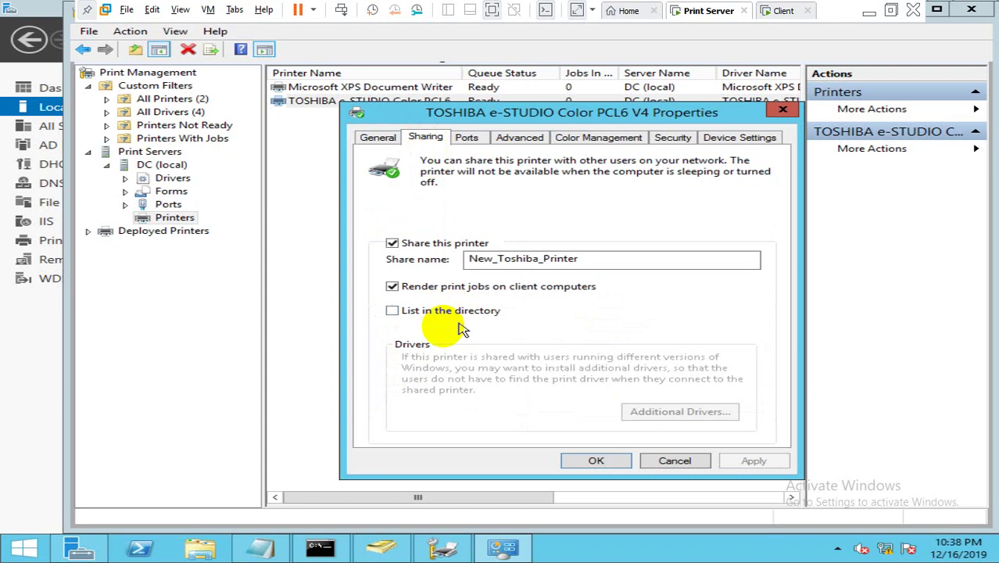
click(435, 312)
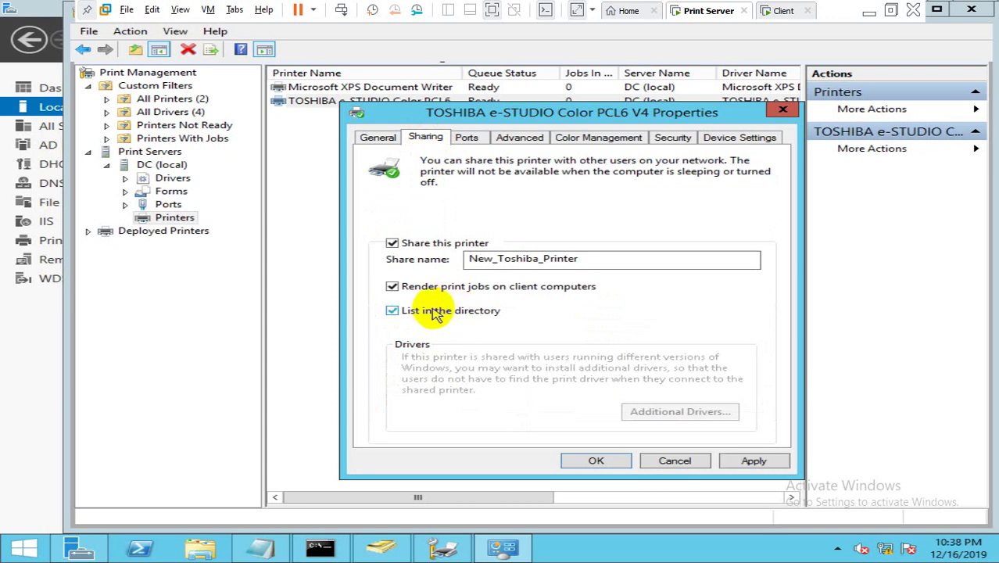
click(745, 462)
click(608, 462)
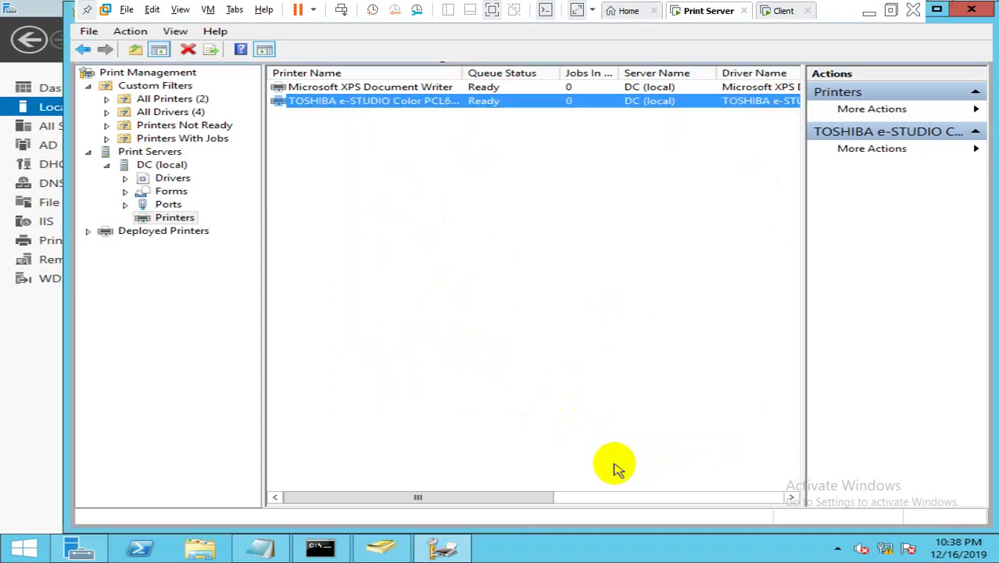
click(481, 314)
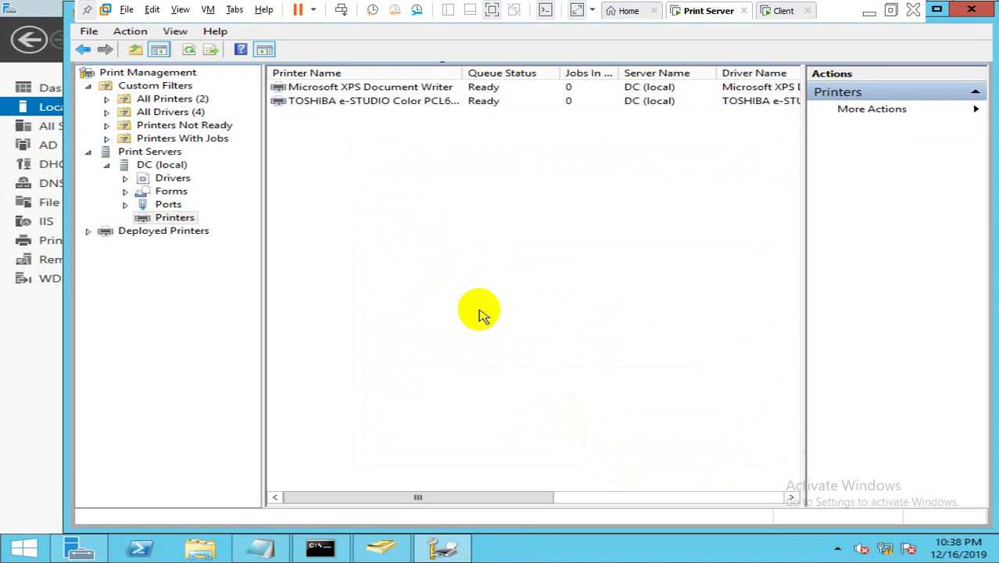
right_click(481, 313)
click(500, 354)
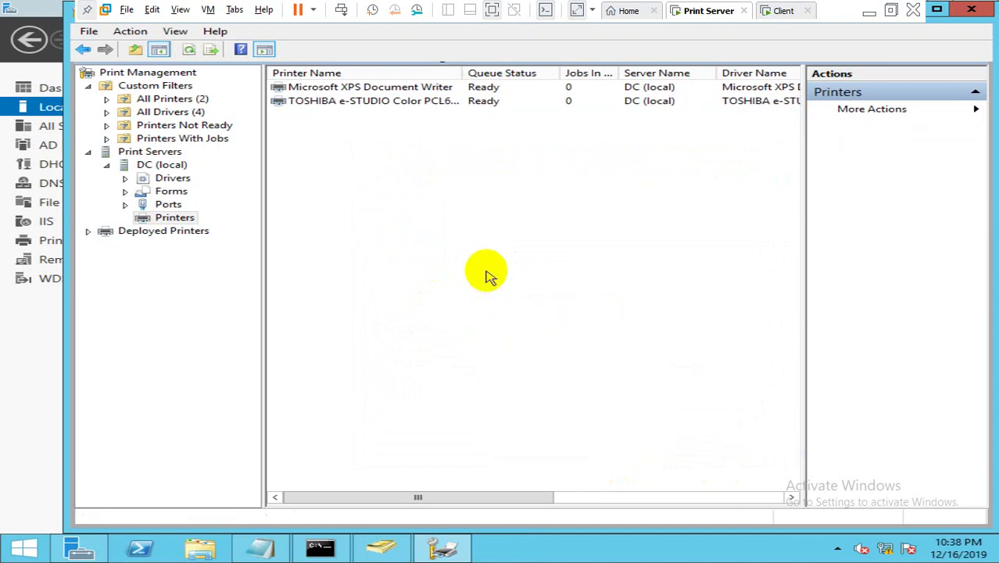
Step: Run control and check in Hardware > Devices and Printers that the TOSHIBA e-STUDIO printer is default
key(super+r)
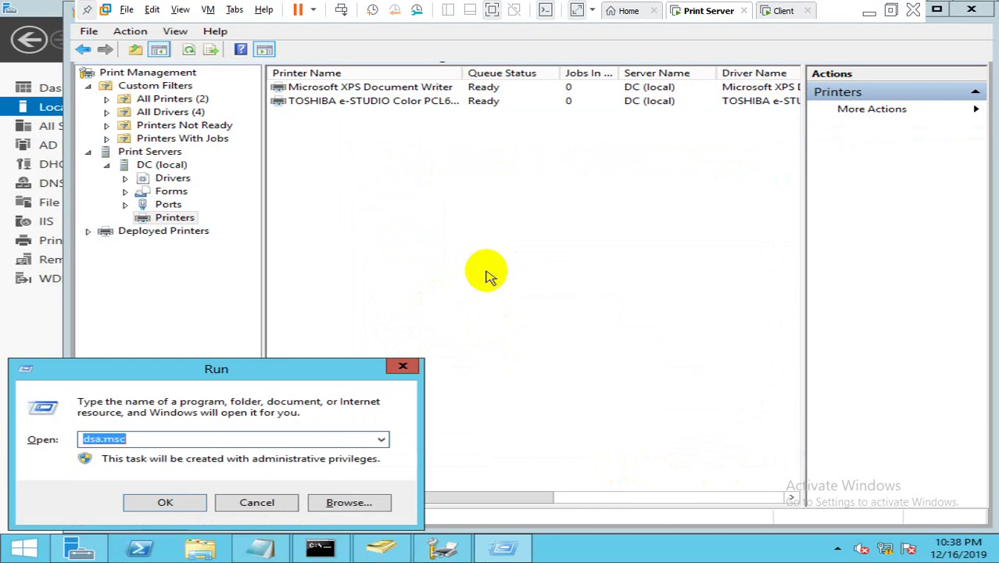
key(Down)
text(co)
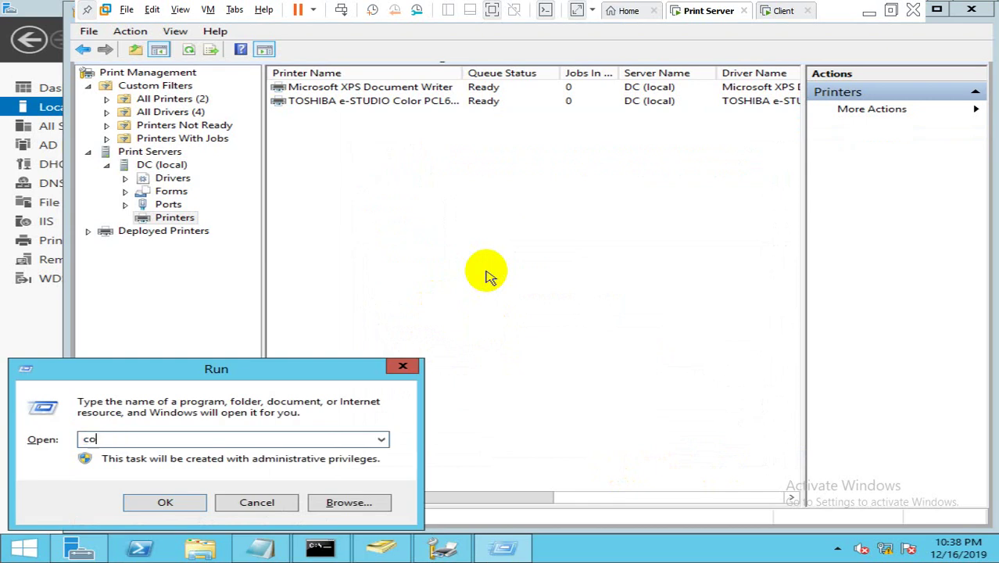
text(ol)
key(Return)
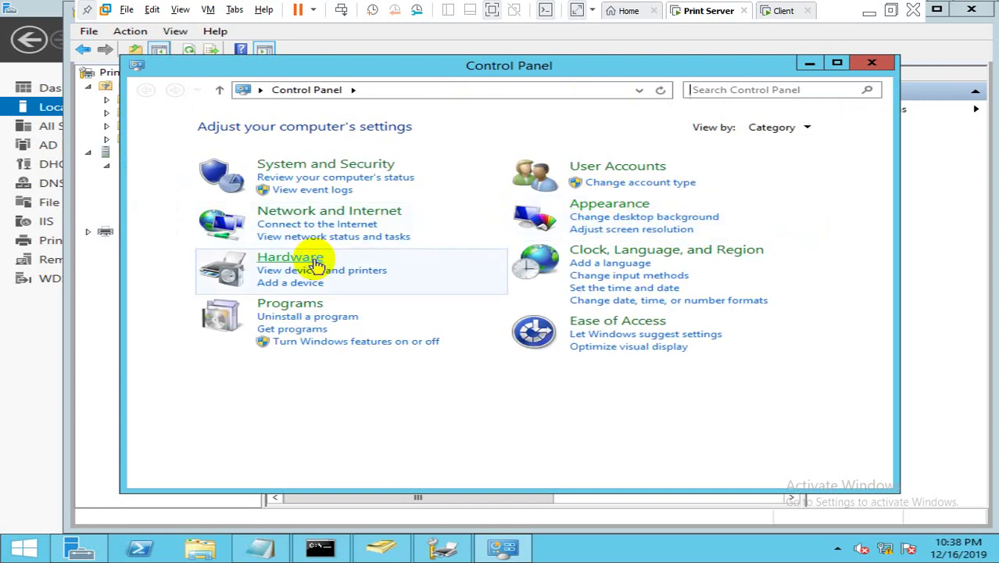
click(312, 259)
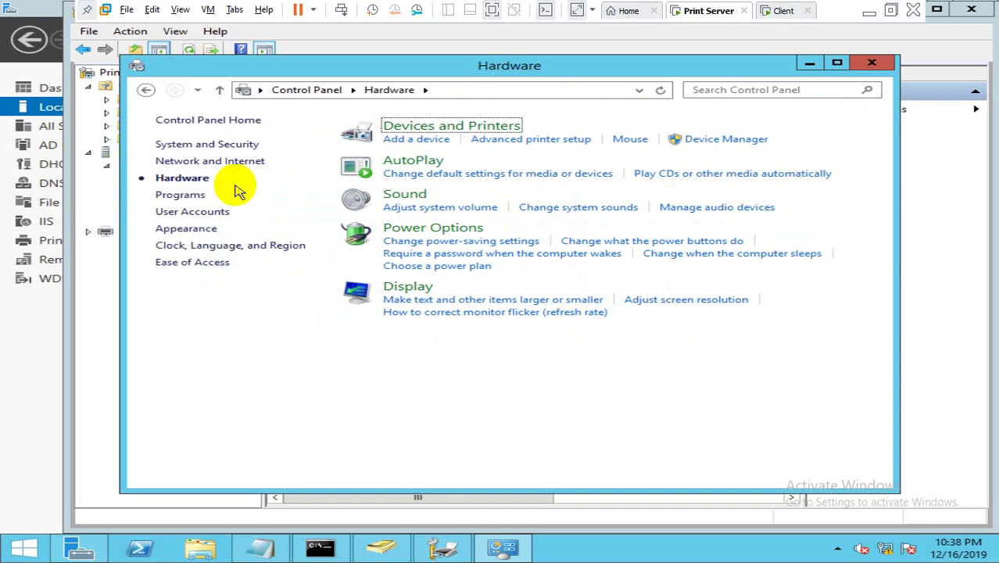
click(430, 129)
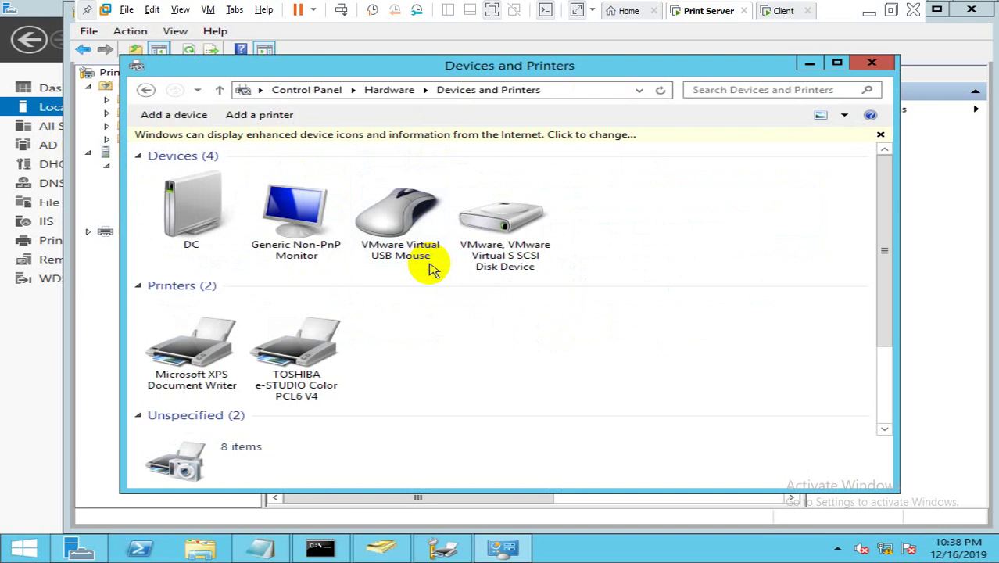
click(311, 352)
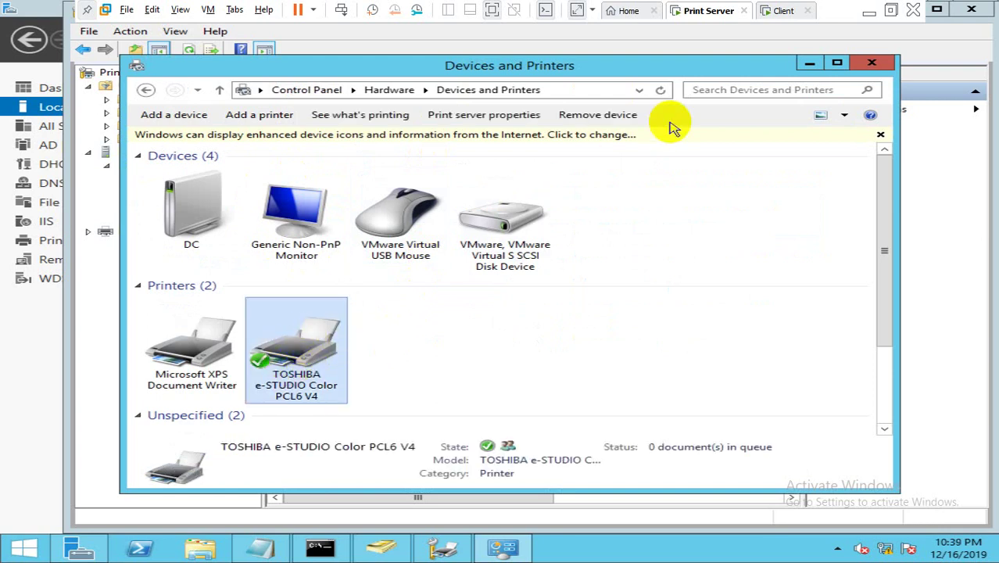
click(809, 63)
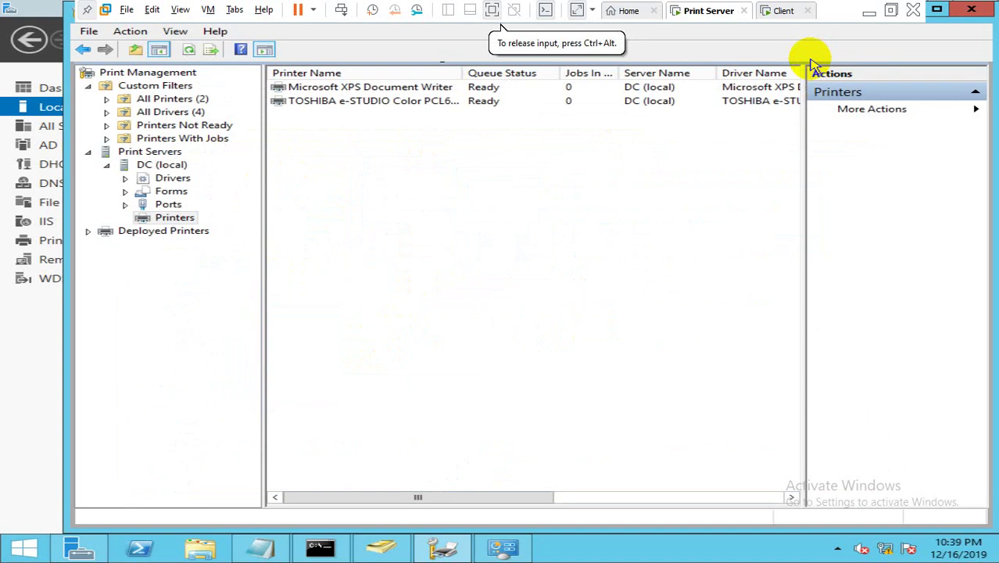
Step: Review the TOSHIBA printer's Sharing, Ports, Advanced, Color Management and Security tabs, then close its properties
double_click(422, 106)
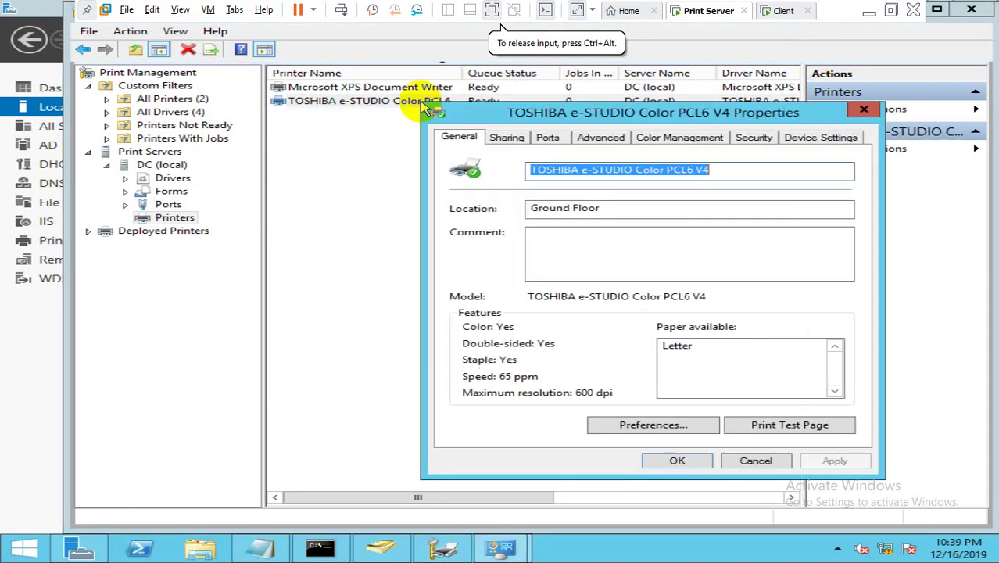
click(506, 138)
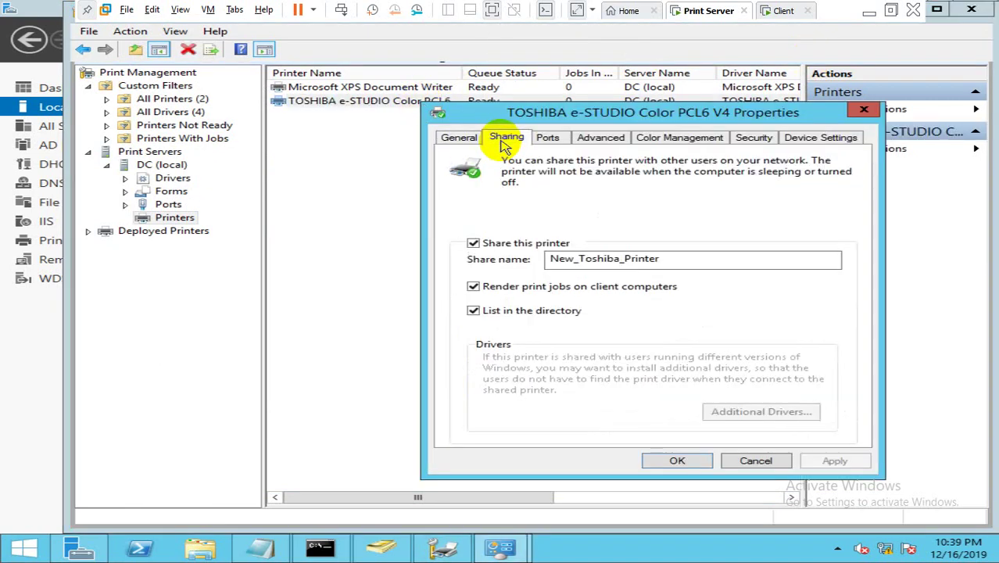
click(548, 139)
click(596, 140)
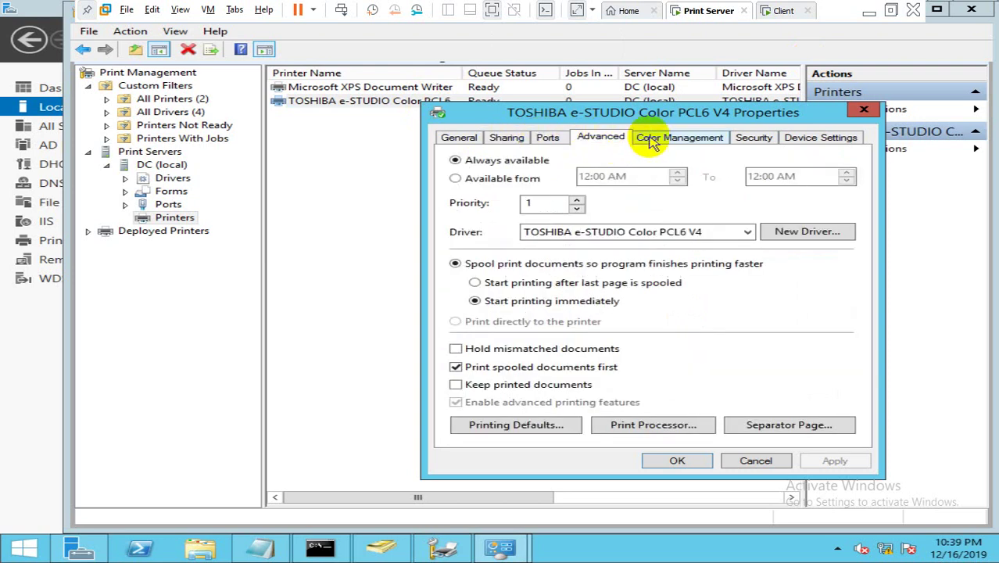
click(654, 141)
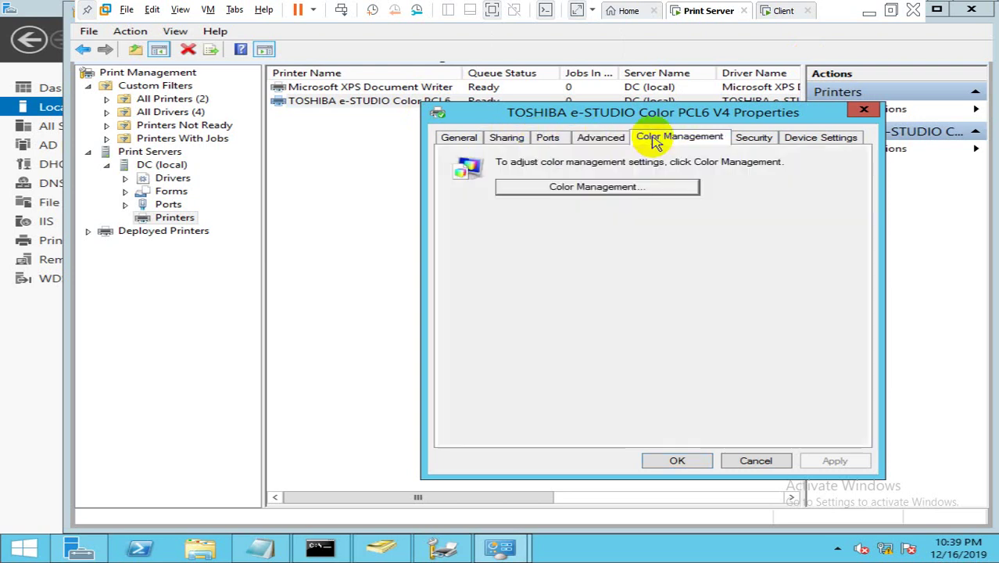
click(599, 141)
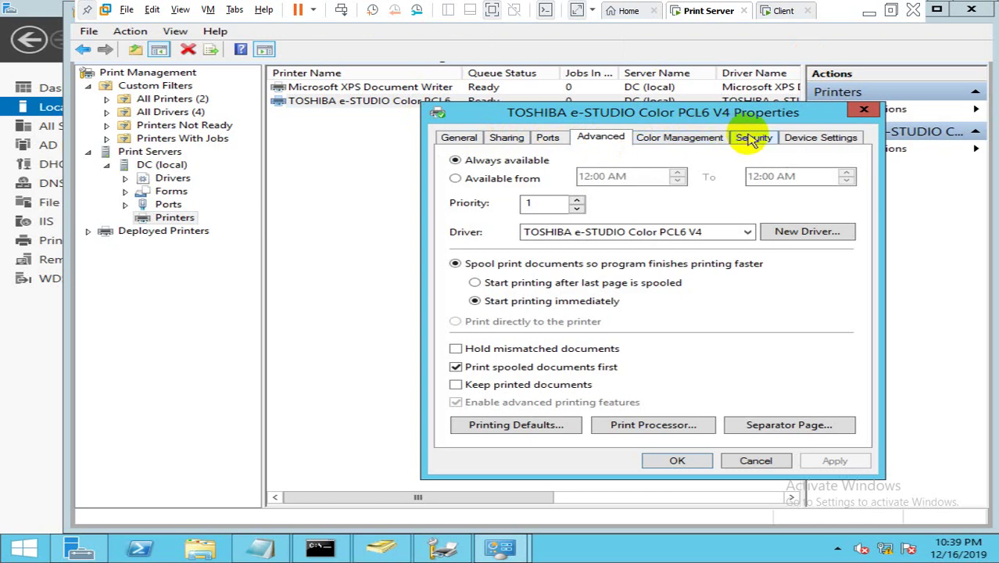
click(752, 139)
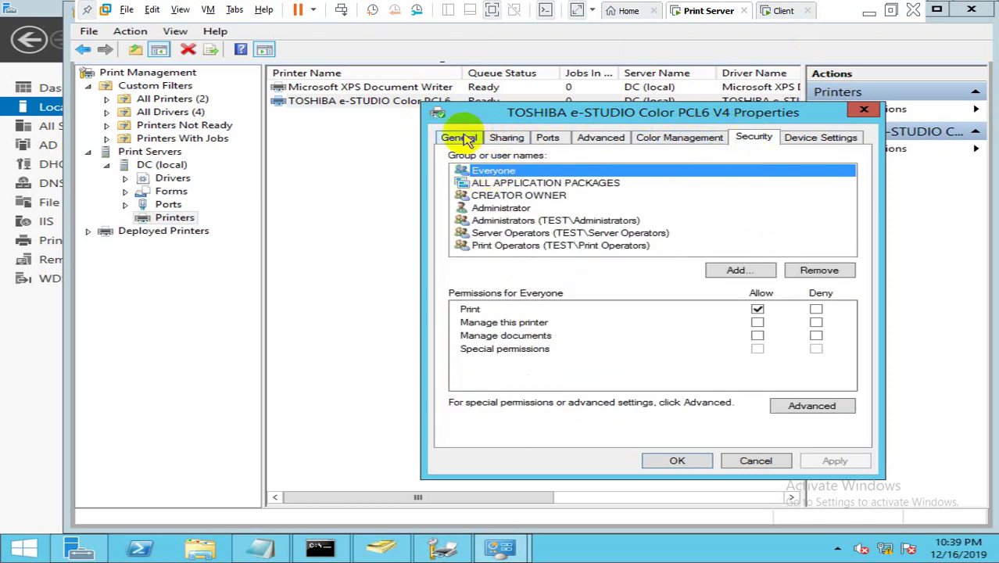
click(464, 139)
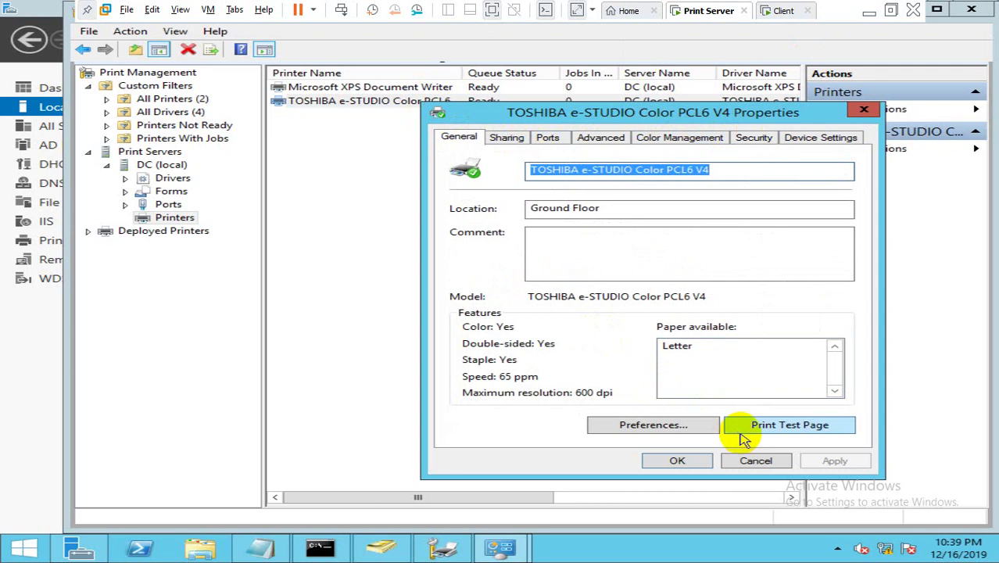
click(755, 460)
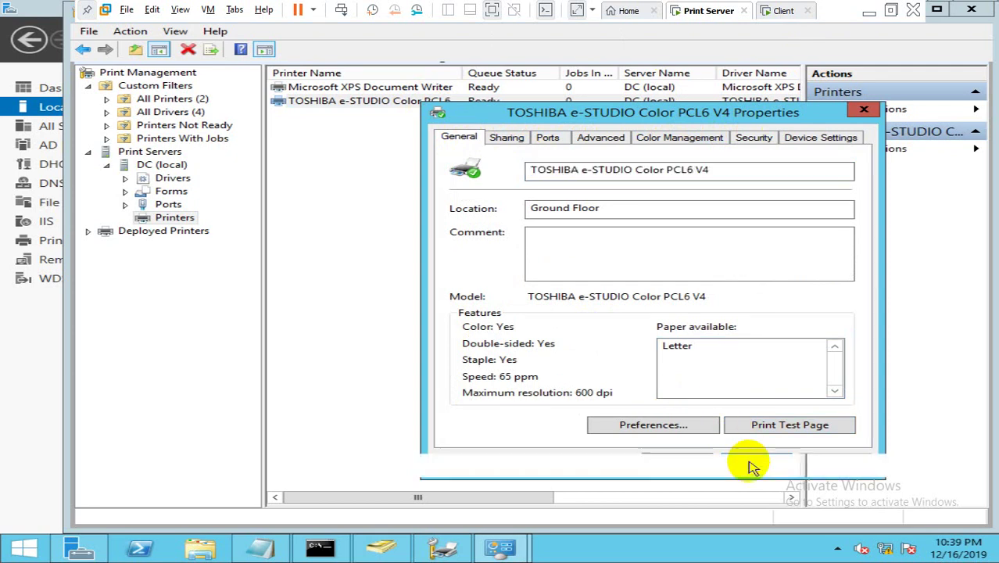
click(782, 11)
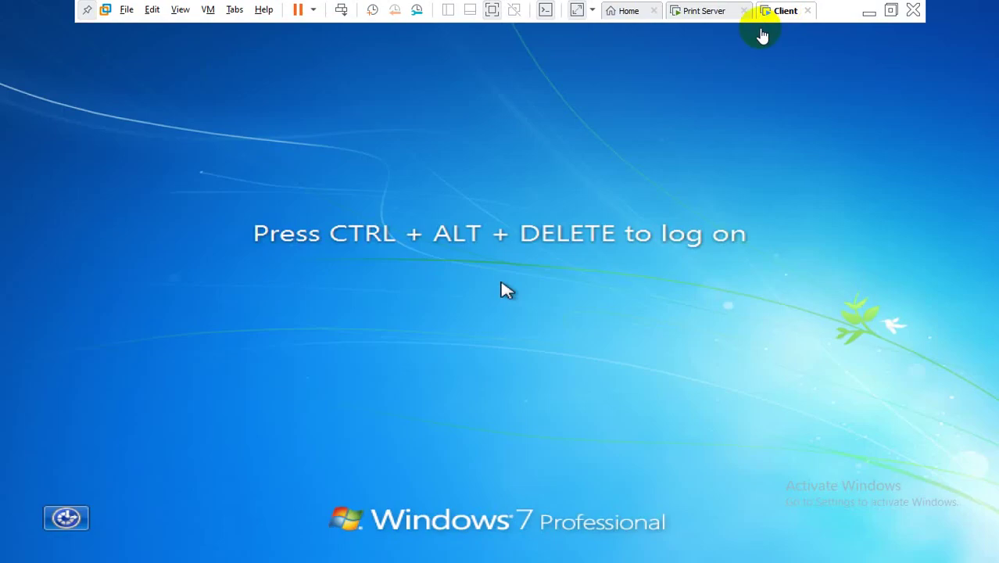
Step: Sign in to TEST via Switch User > Other User with a domain user's credentials, closing the activation prompt
click(602, 205)
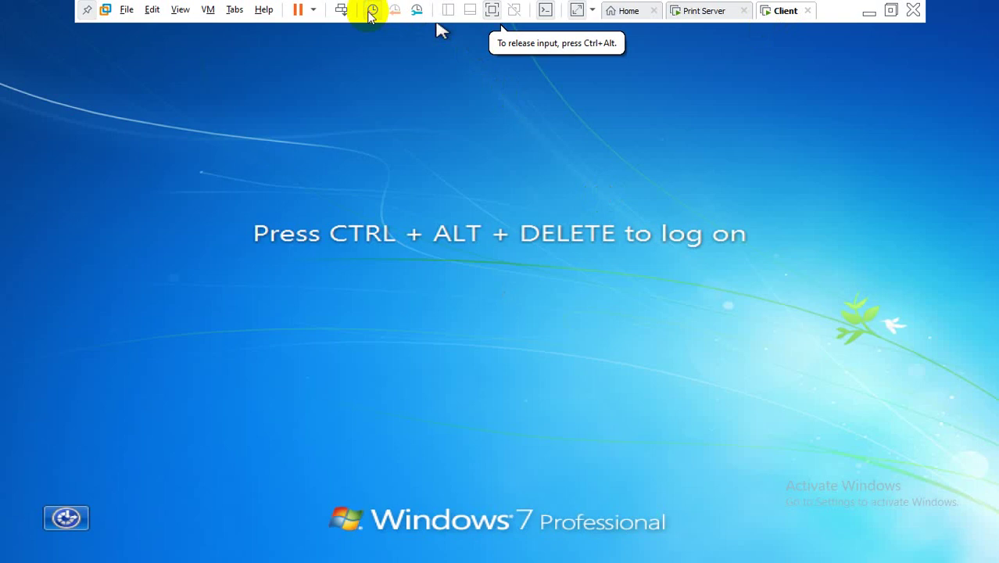
click(344, 11)
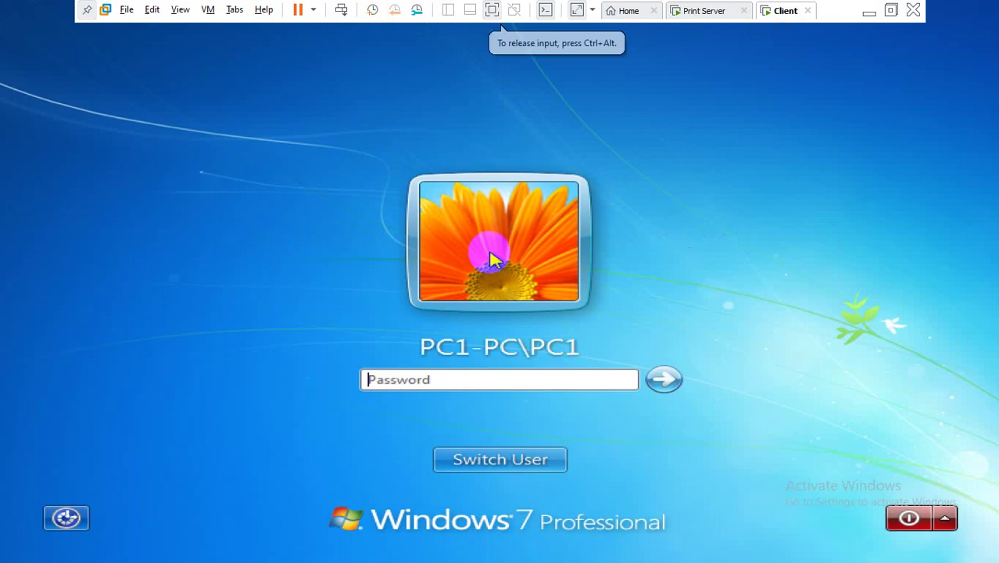
click(485, 454)
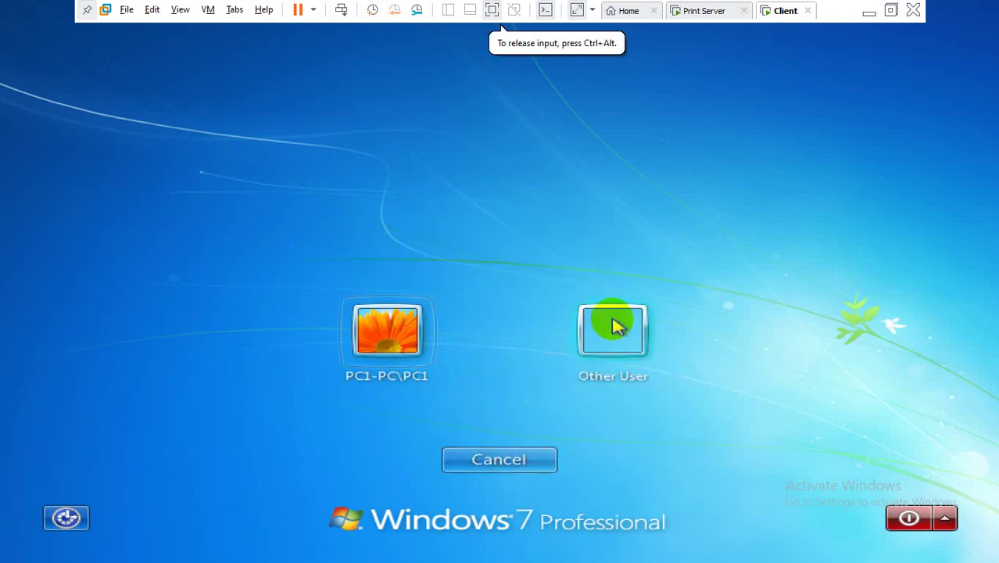
click(615, 327)
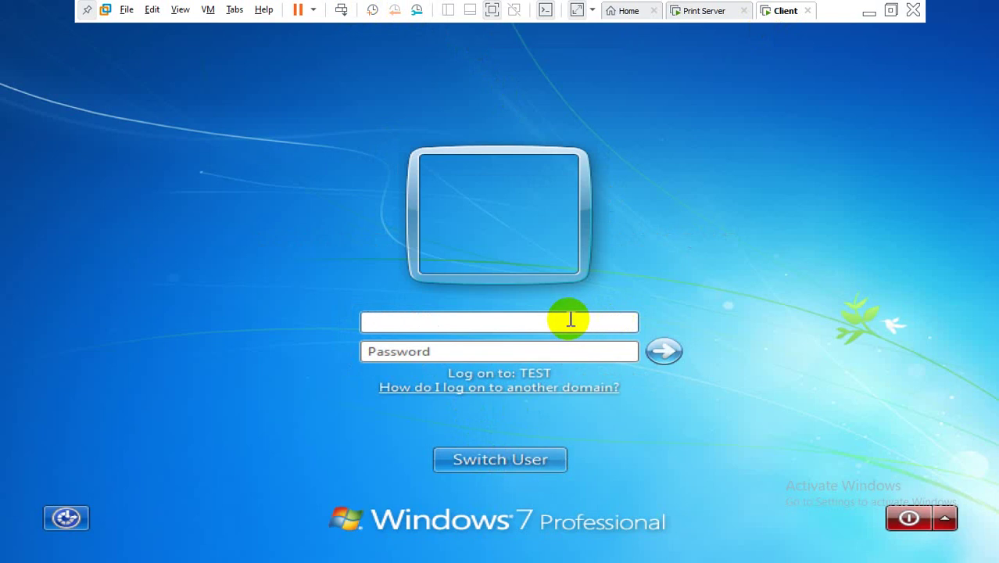
text(printtest)
key(Tab)
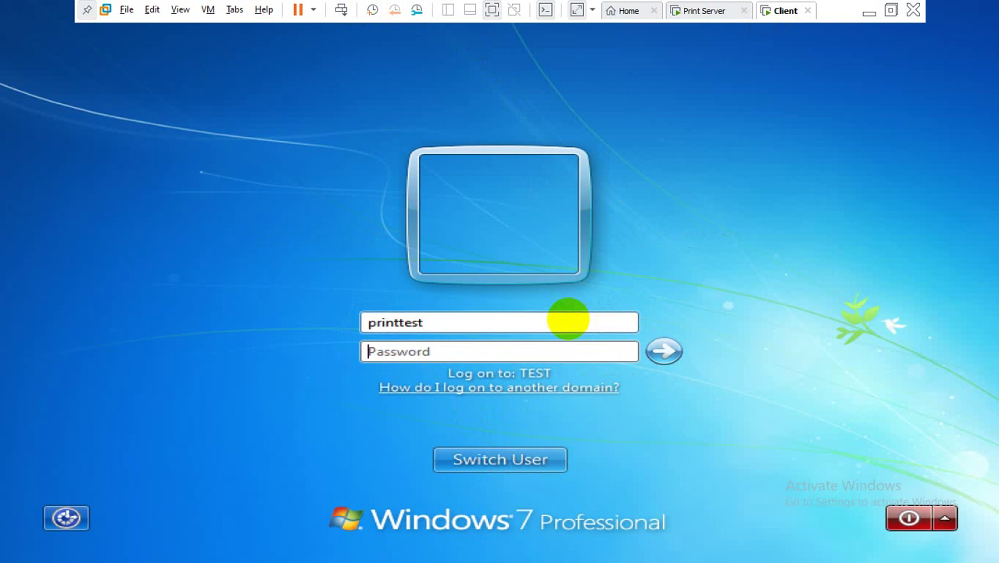
text(********)
key(Return)
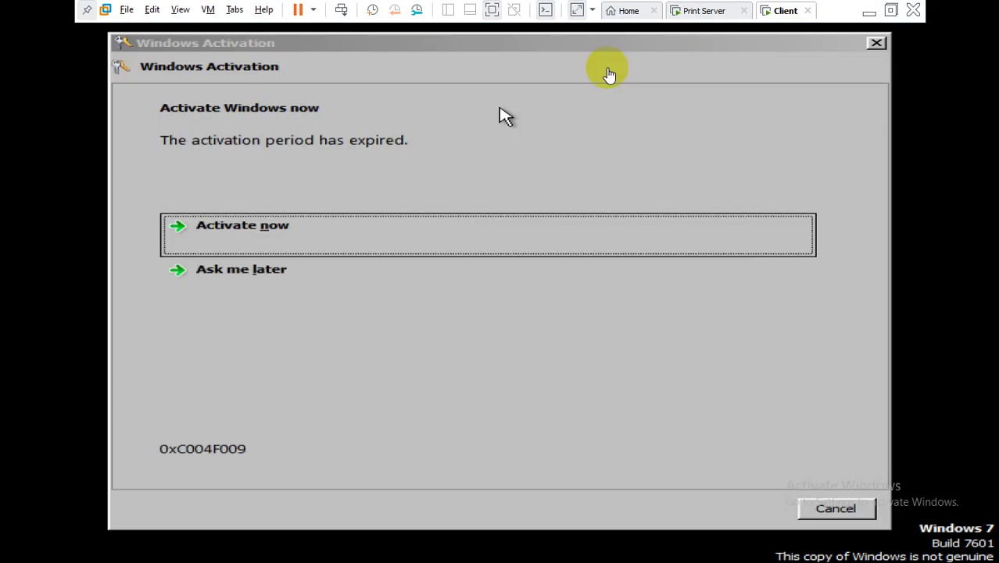
click(610, 74)
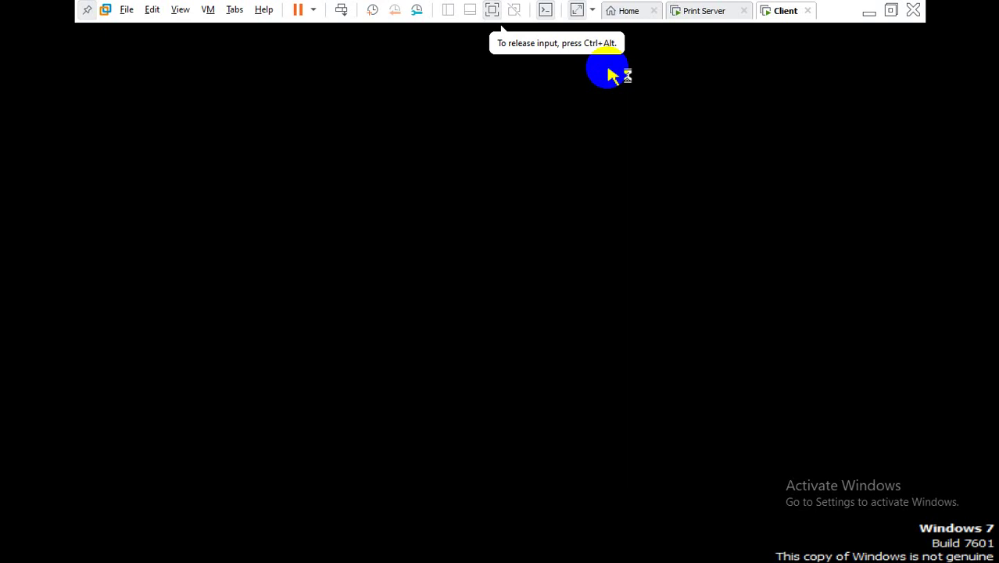
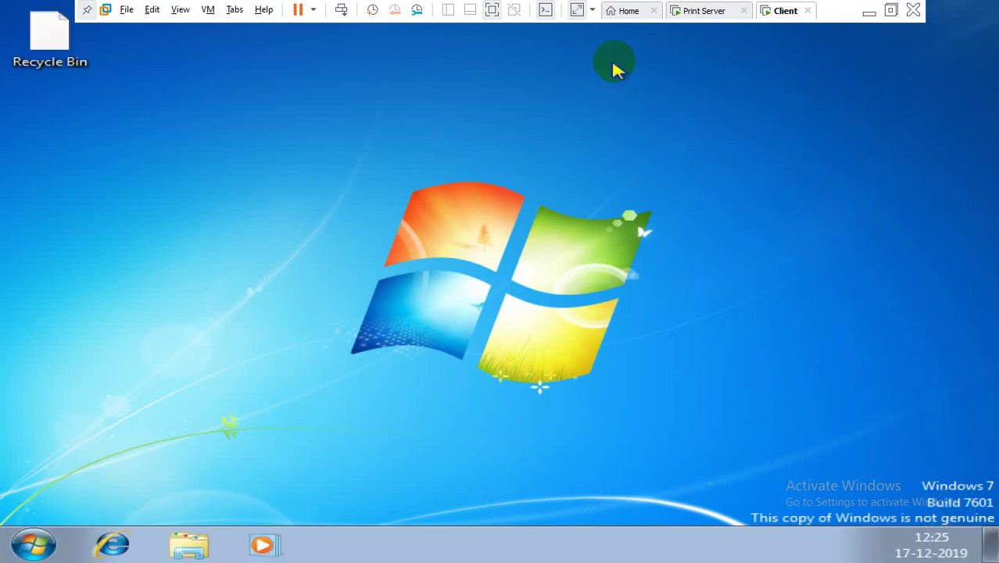
Step: On the print server, add the Notepad line 'Now, try to access this "Toshiba " printer from client machine'
click(704, 11)
click(591, 270)
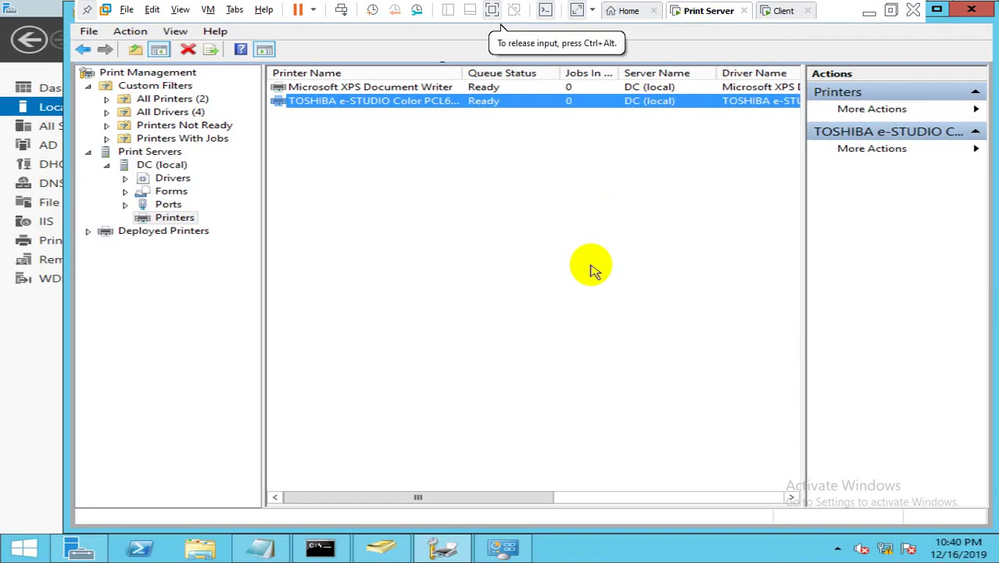
mouse_move(268, 548)
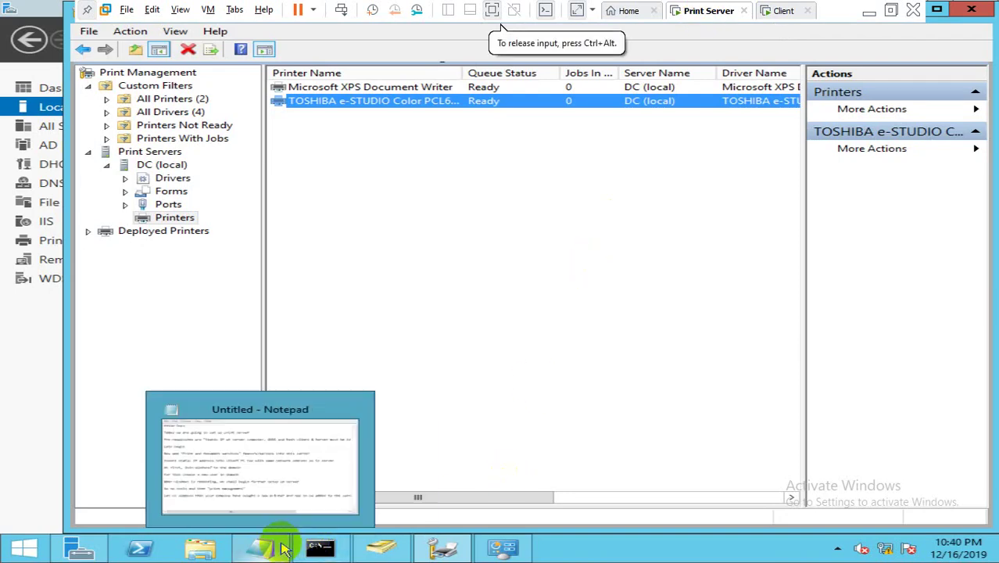
click(280, 494)
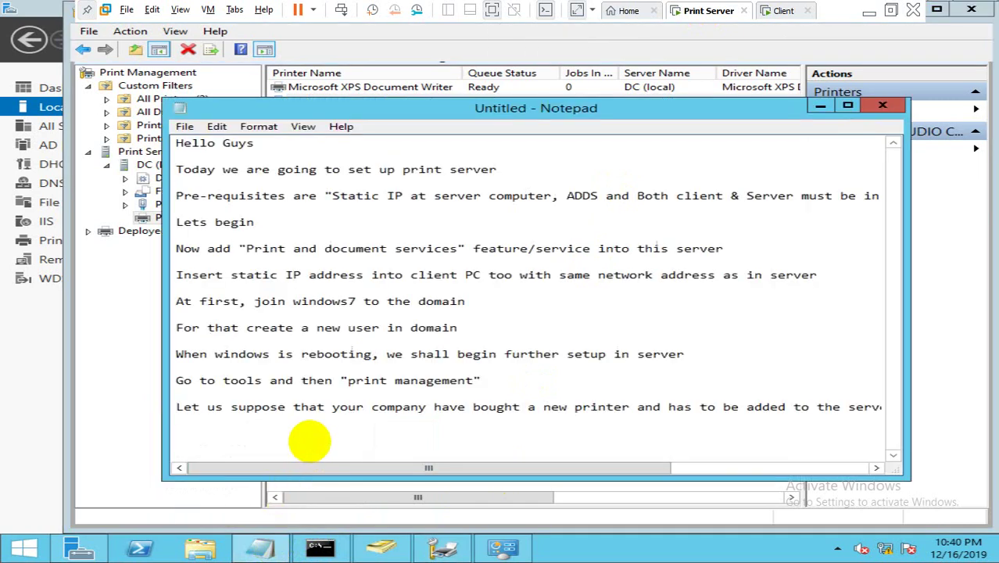
text(Now, try to acc)
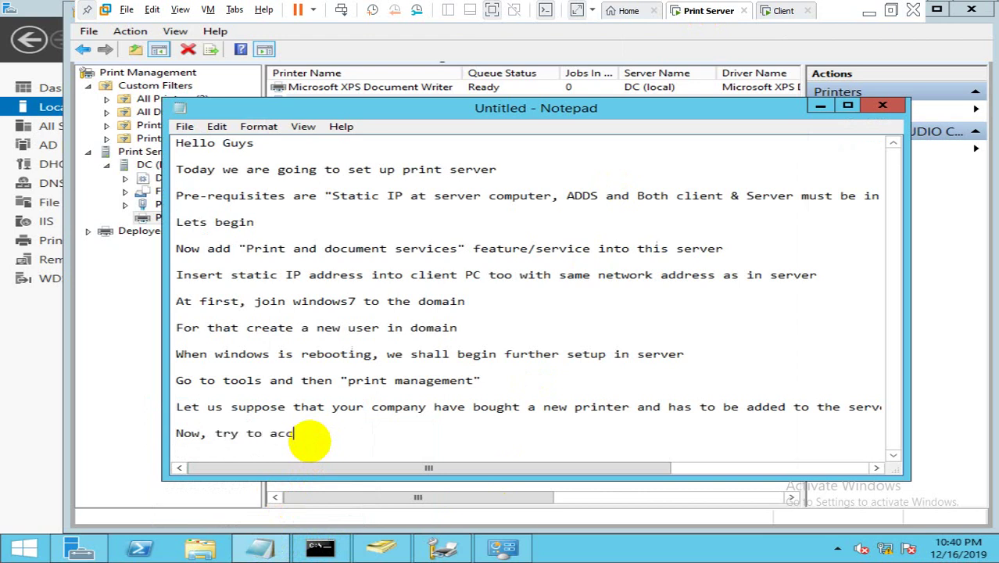
text(ess this "Toshiba )
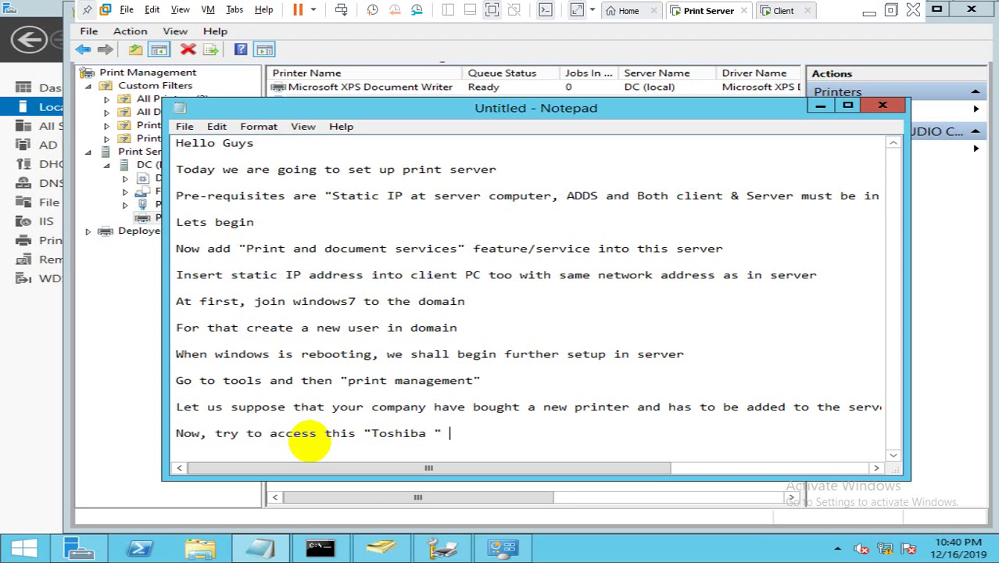
text(" printer from clien)
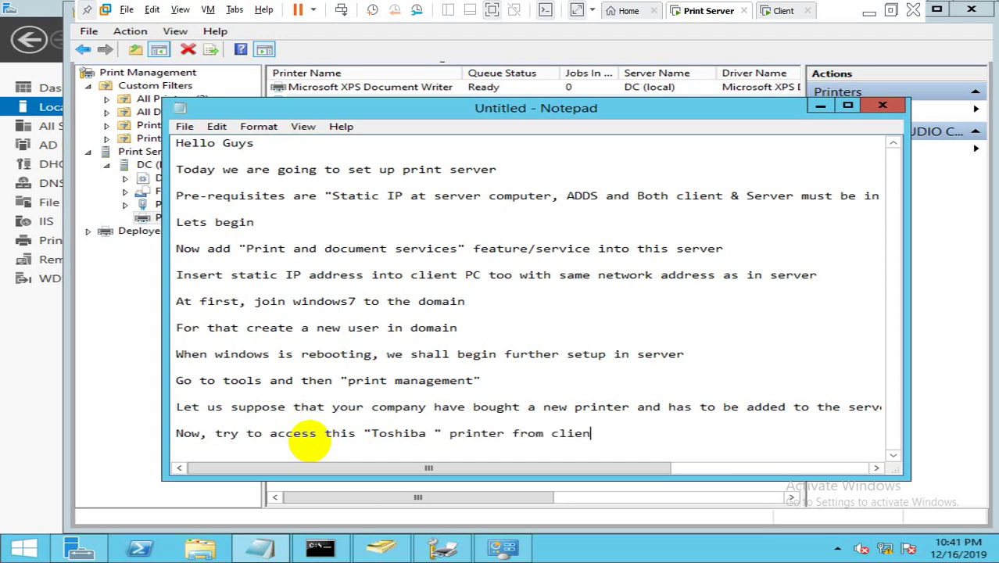
text(t machine)
key(Return)
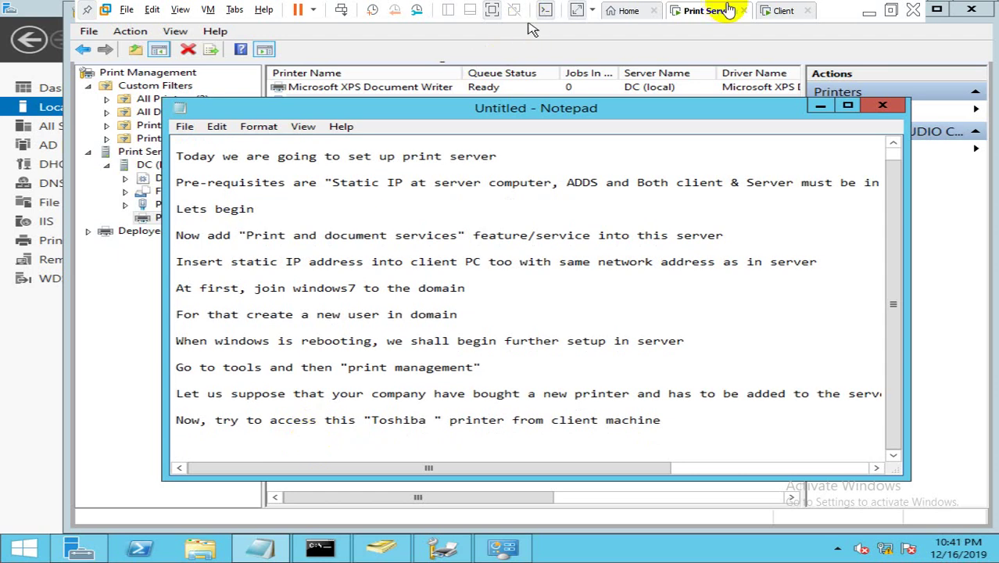
Step: Switch to the Windows 7 client and refresh its desktop
click(764, 11)
right_click(564, 187)
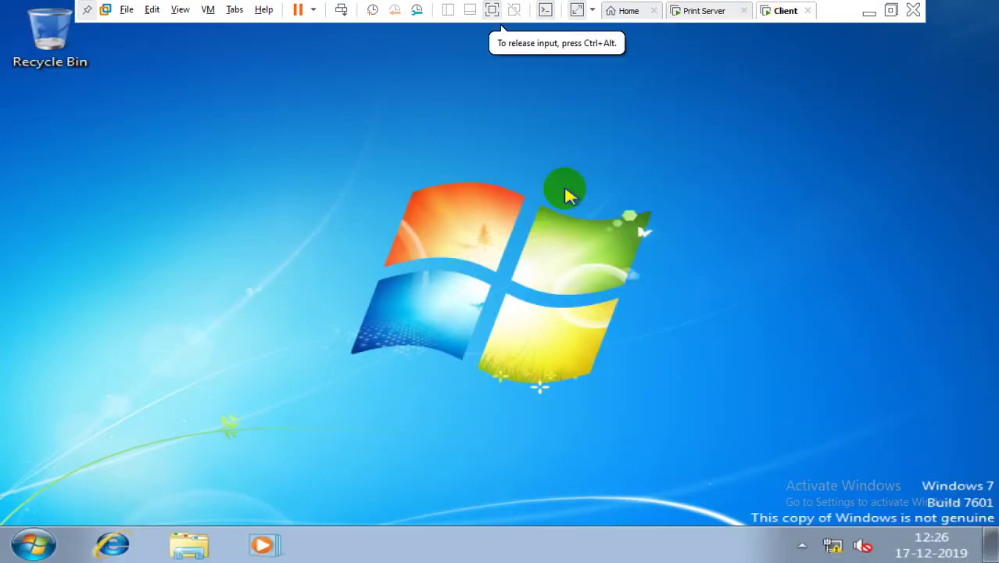
click(592, 242)
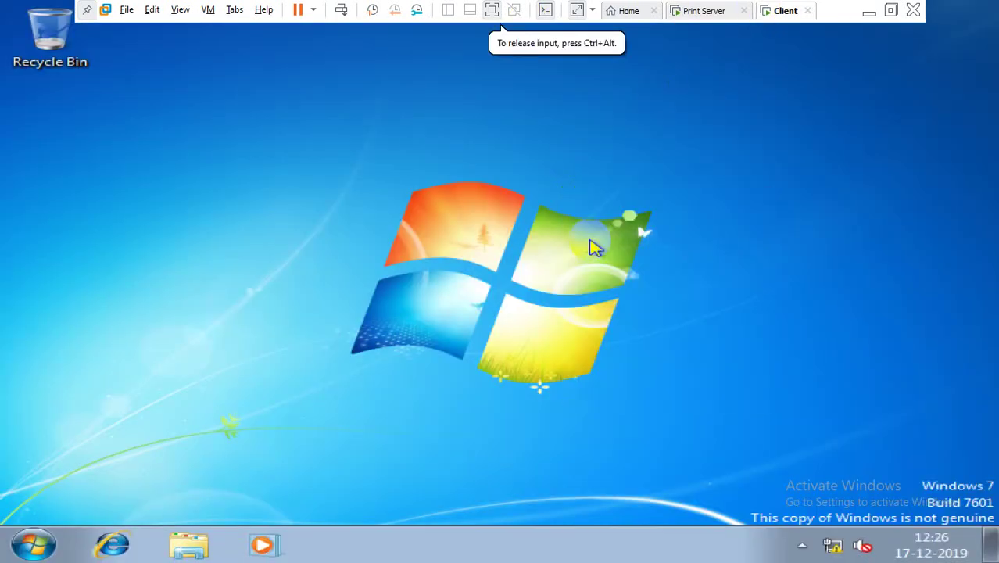
Step: Open \\192.168.1.10 from the Run dialog to list the server's shared resources
key(super+r)
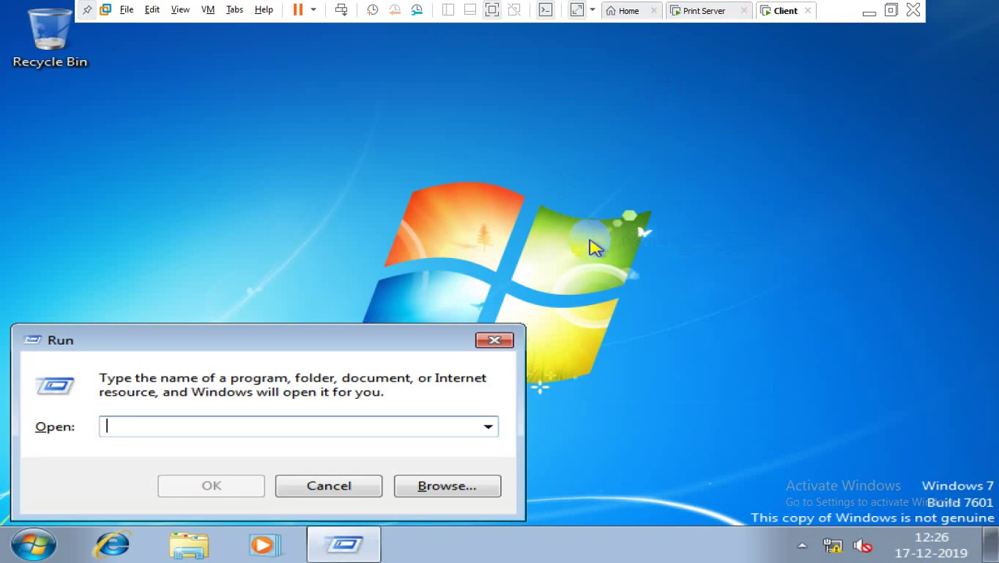
text(\\)
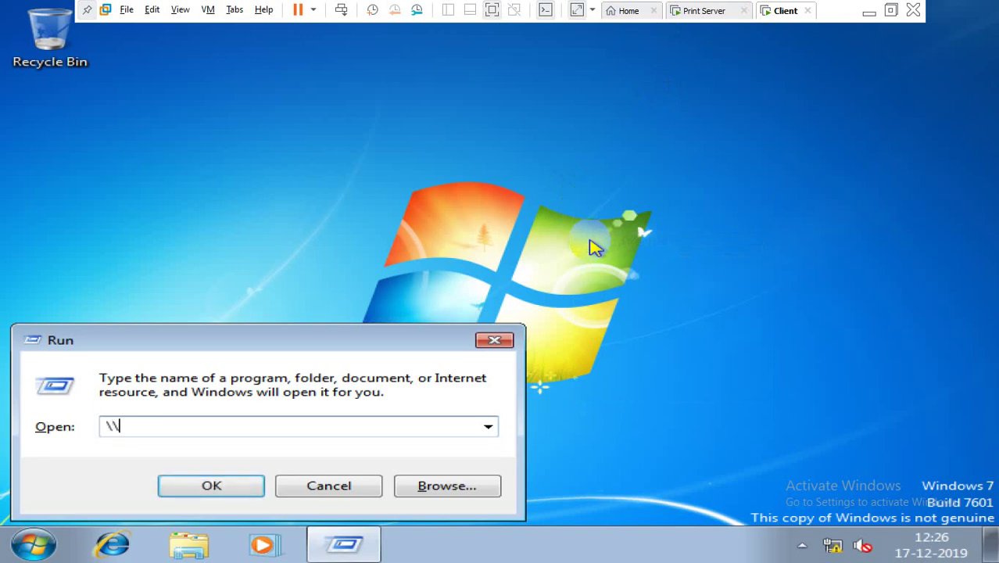
key(ctrl+a)
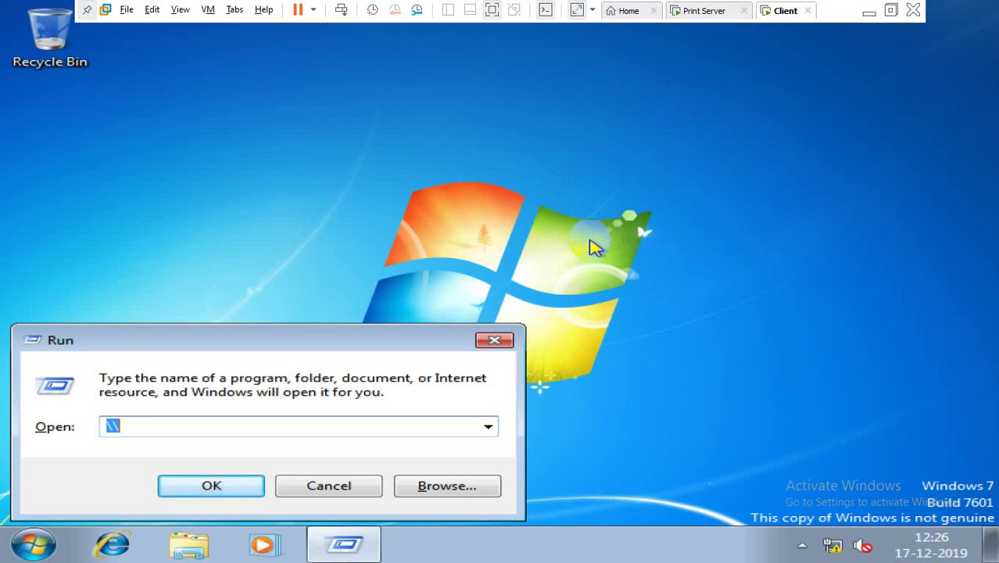
text(Here you nee)
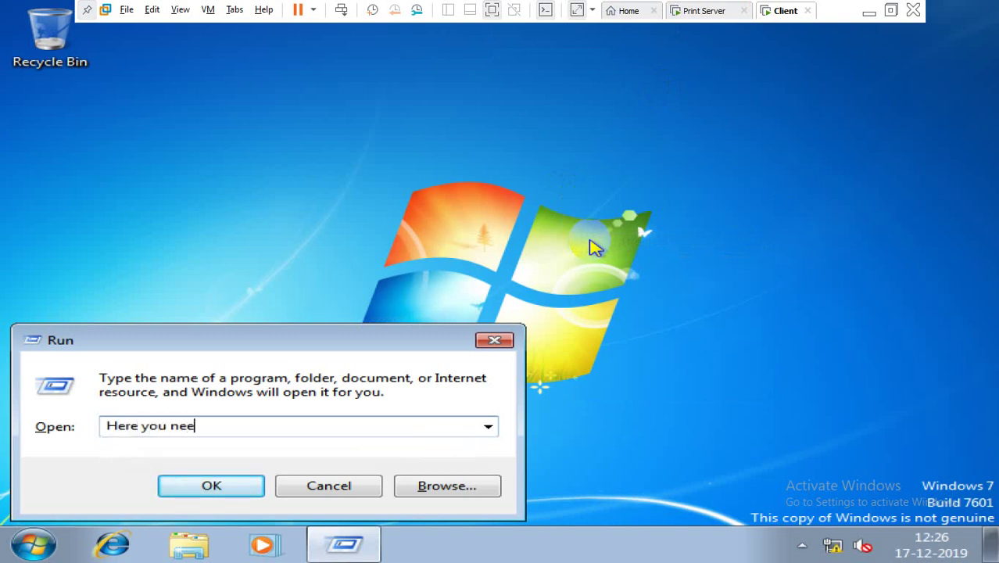
text(d to put IP of )
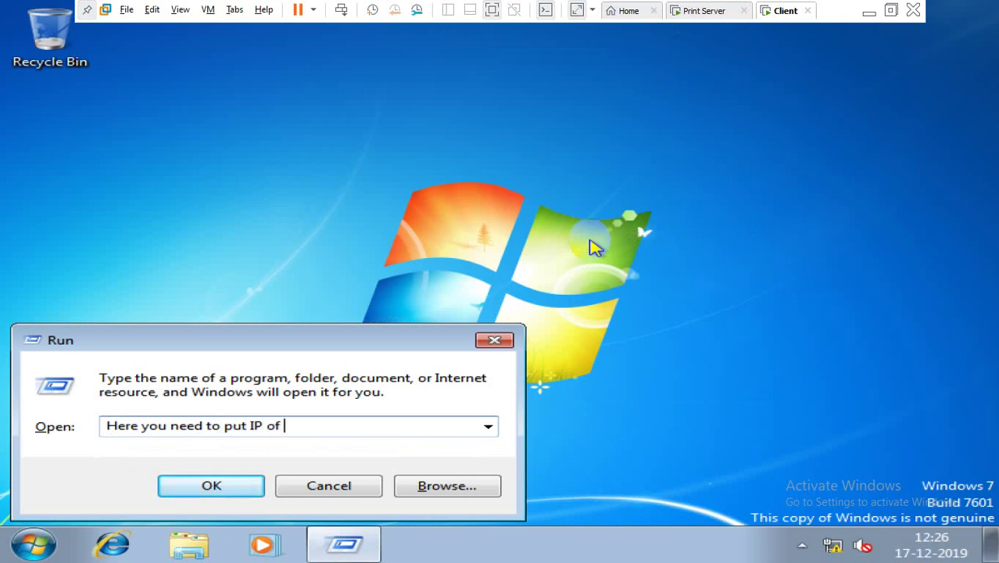
text(server)
key(ctrl+a)
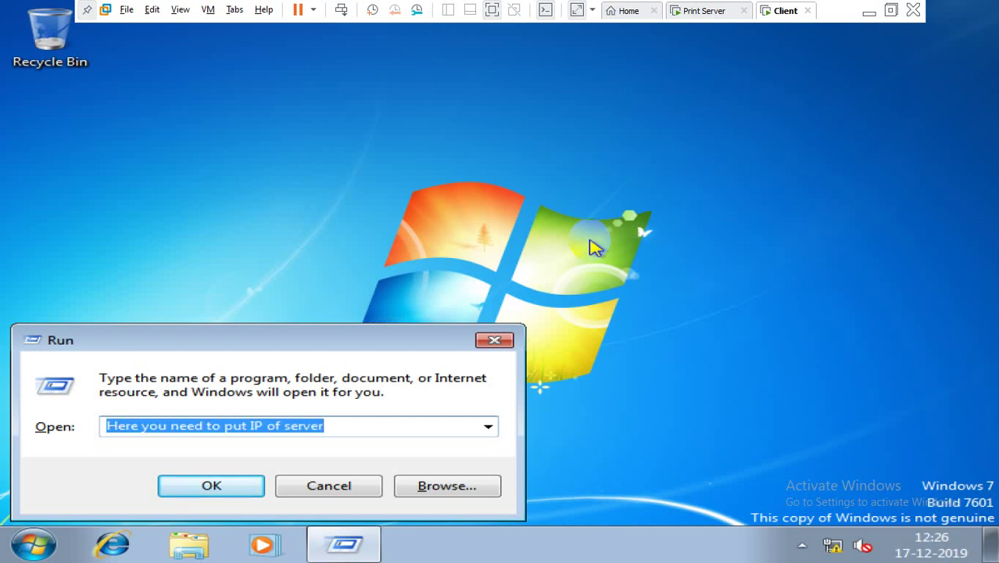
key(BackSpace)
text(\\)
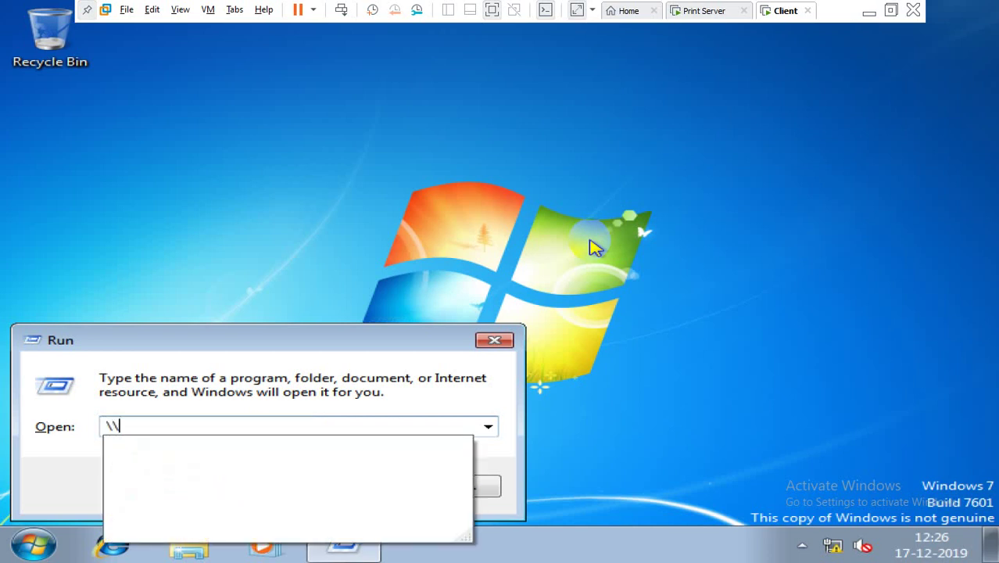
text(192.168)
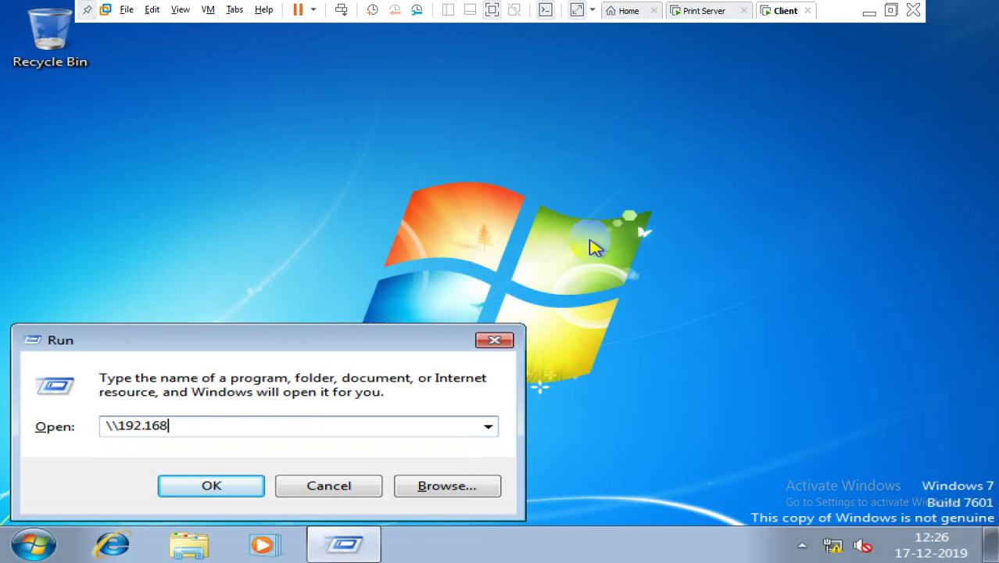
text(.1.10)
key(Return)
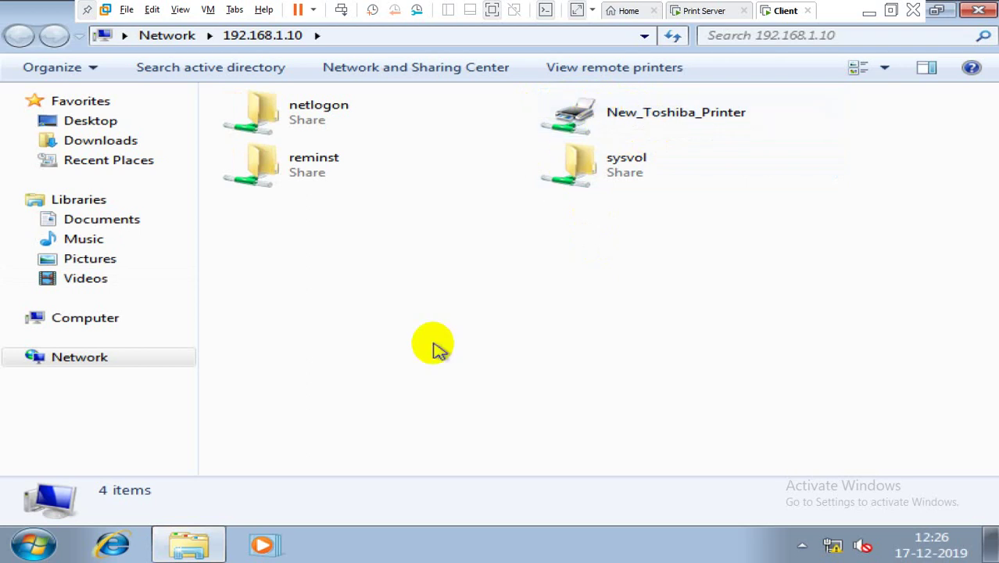
Step: Launch Control Panel with 'control' and go to Hardware and Sound > Devices and Printers
key(super+r)
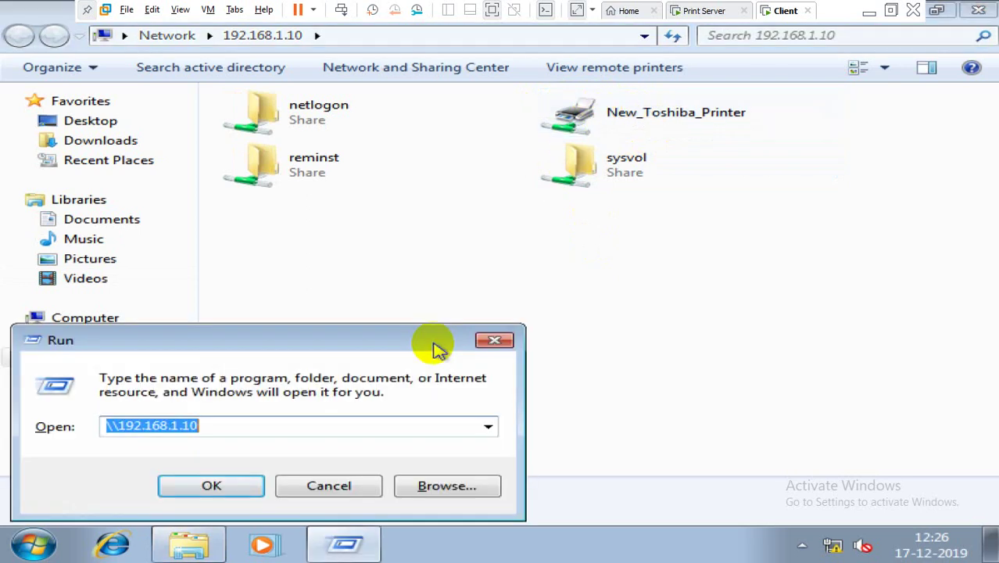
text(control)
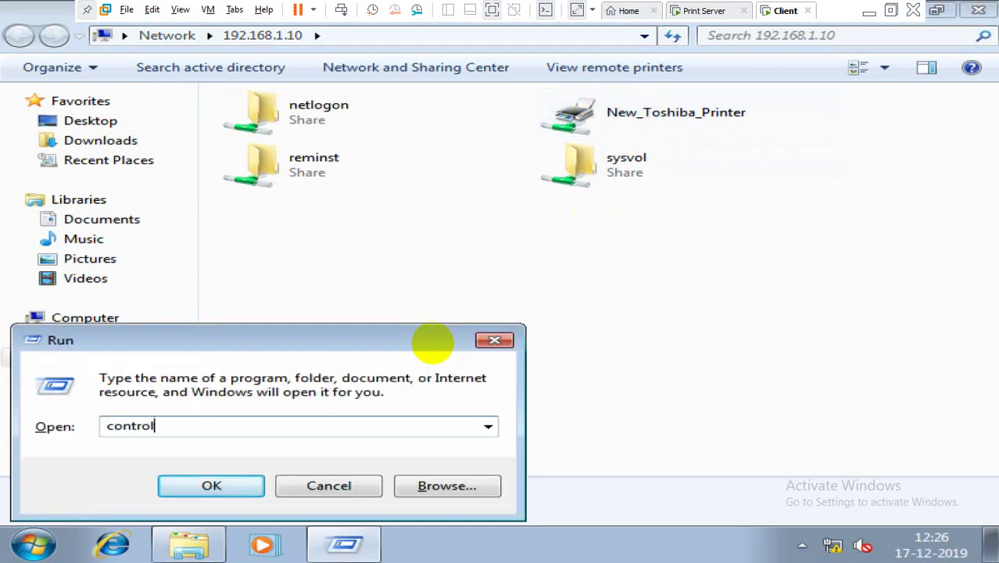
key(Return)
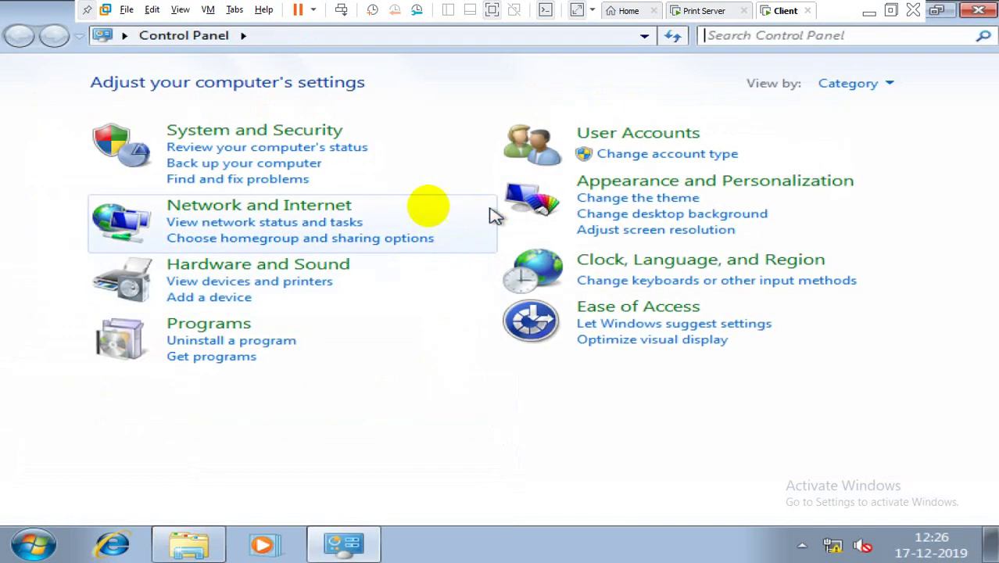
click(265, 264)
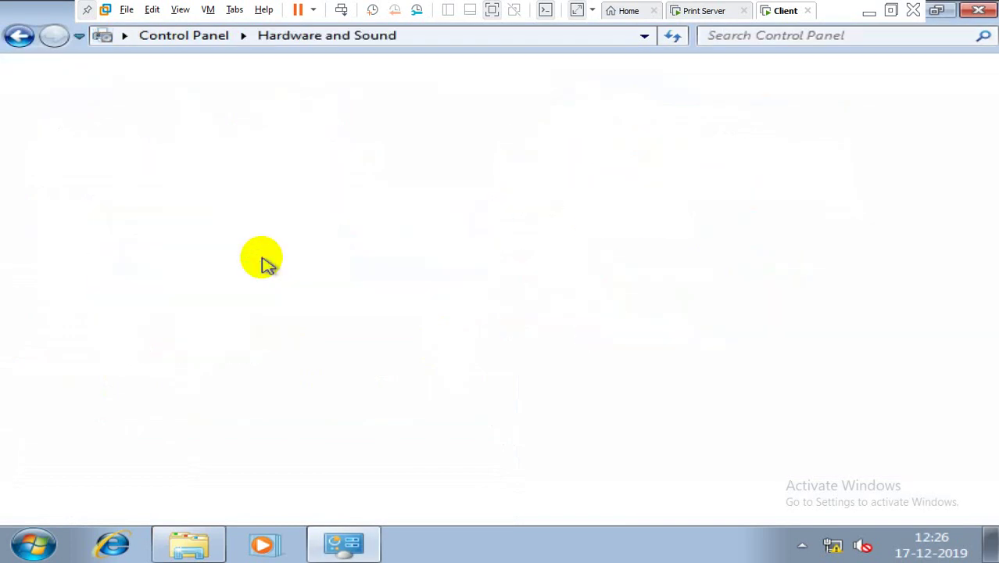
click(384, 86)
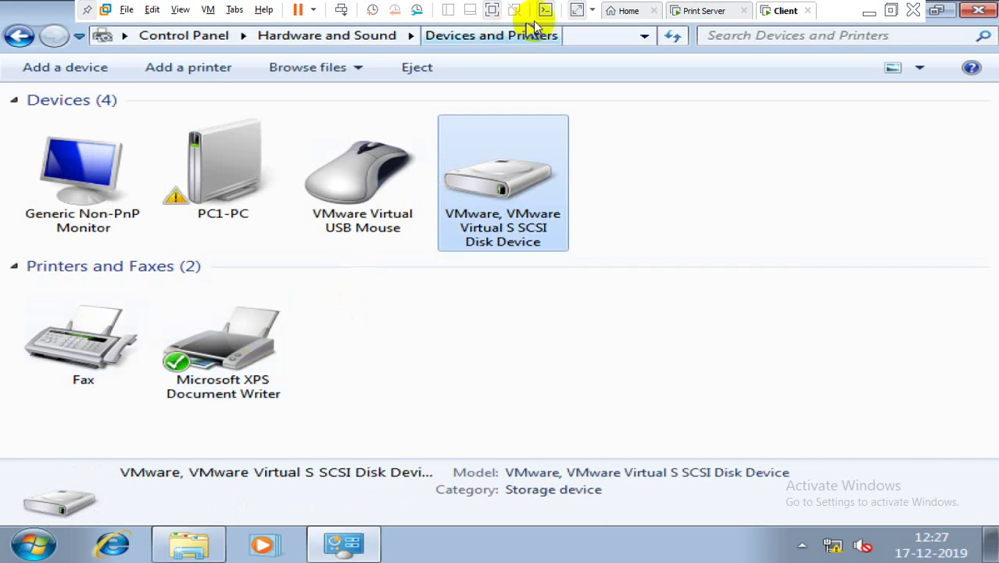
Step: Note on the server that the Toshiba printer appears in Control Panel only after connecting
click(700, 10)
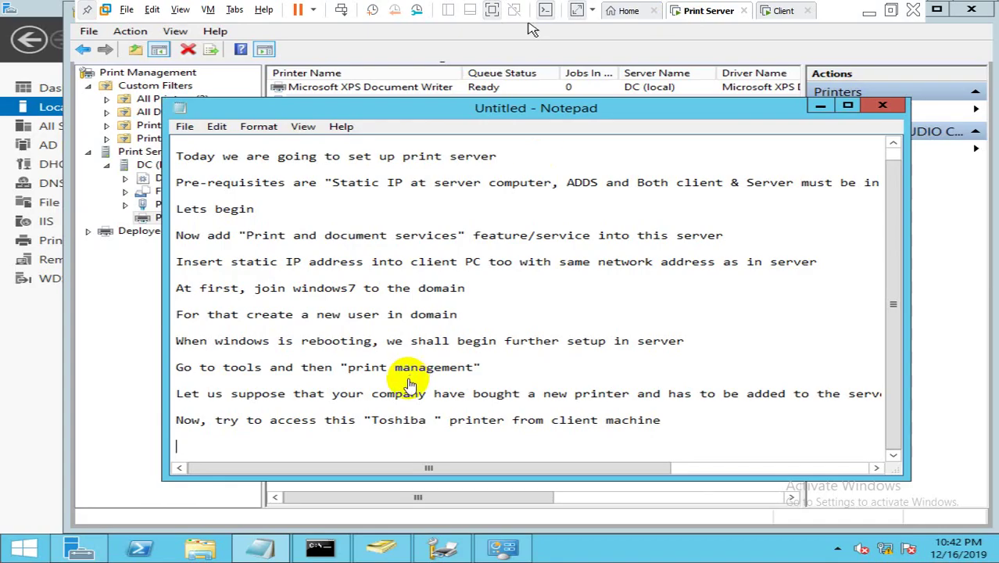
click(310, 437)
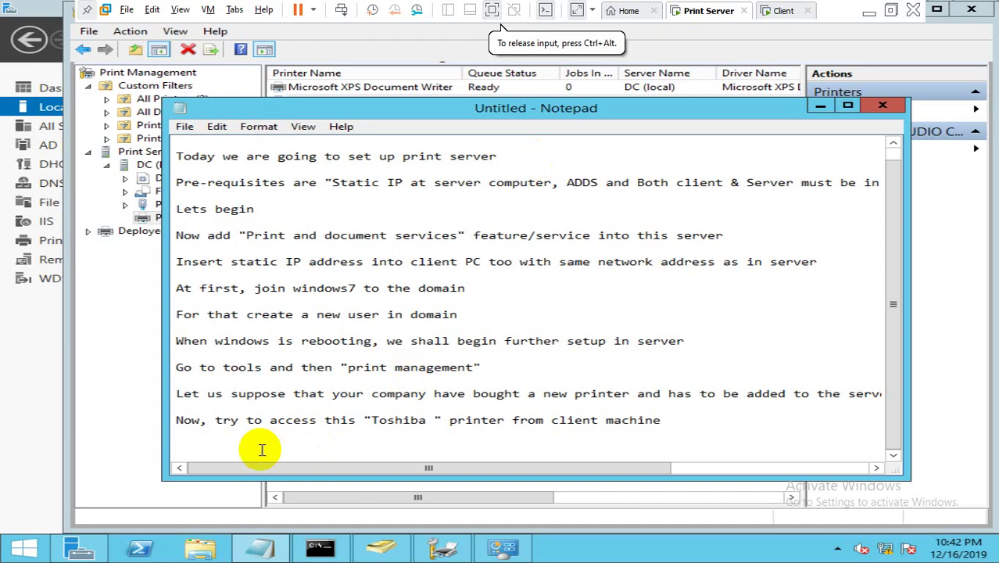
key(Return)
key(Return)
key(Return)
key(Return)
key(Return)
key(Return)
key(Return)
key(Return)
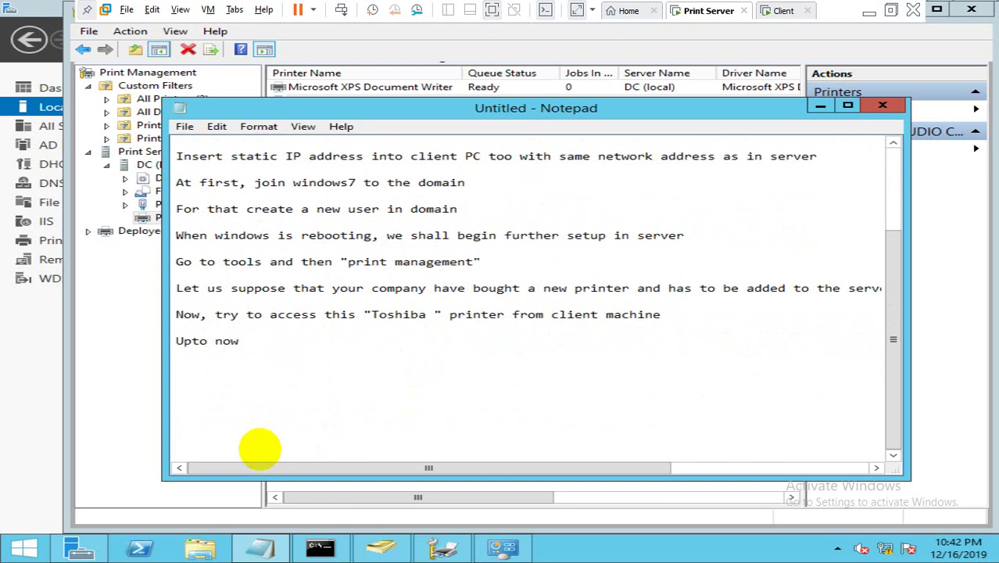
text(can't see T)
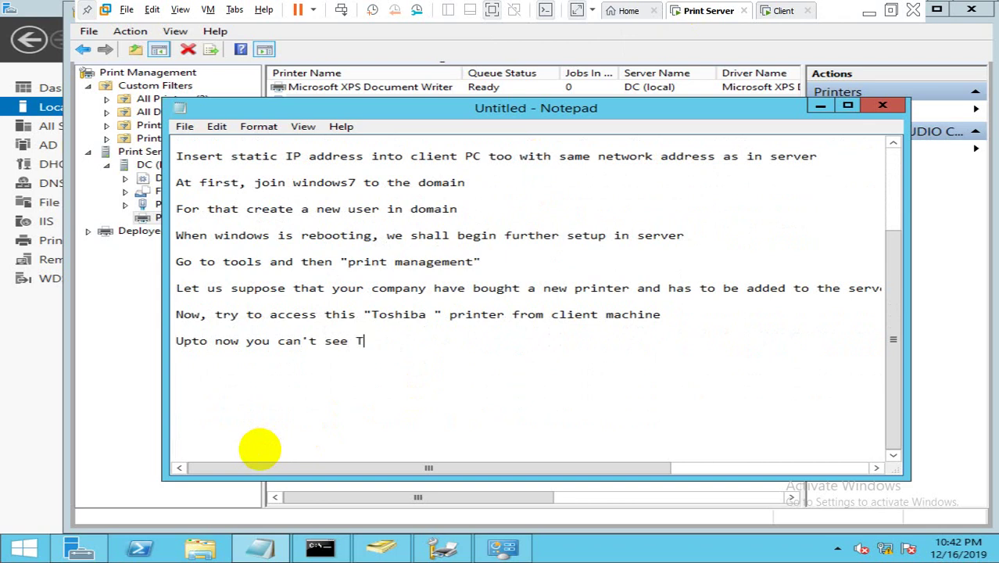
text(oshiba printer)
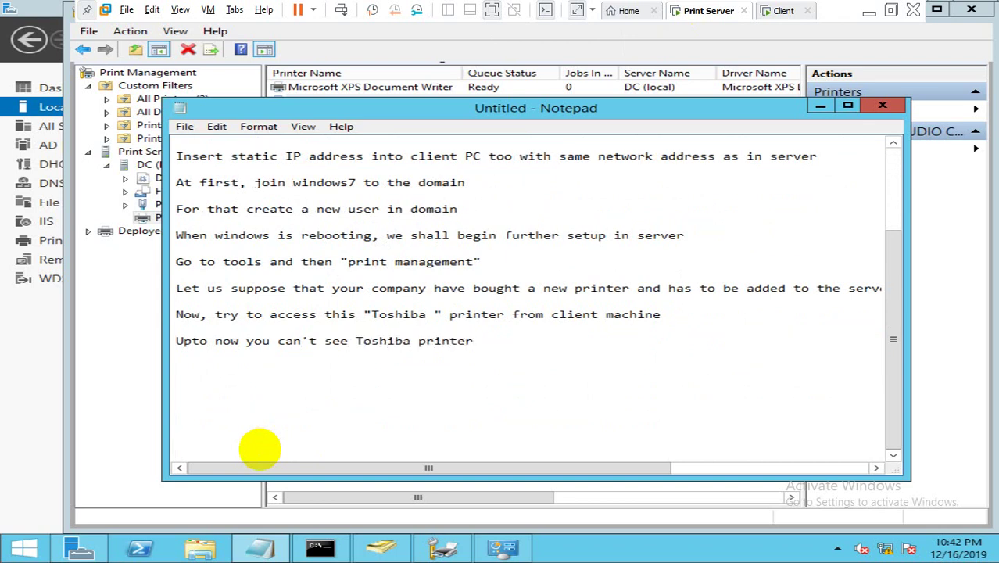
text(, now after adding)
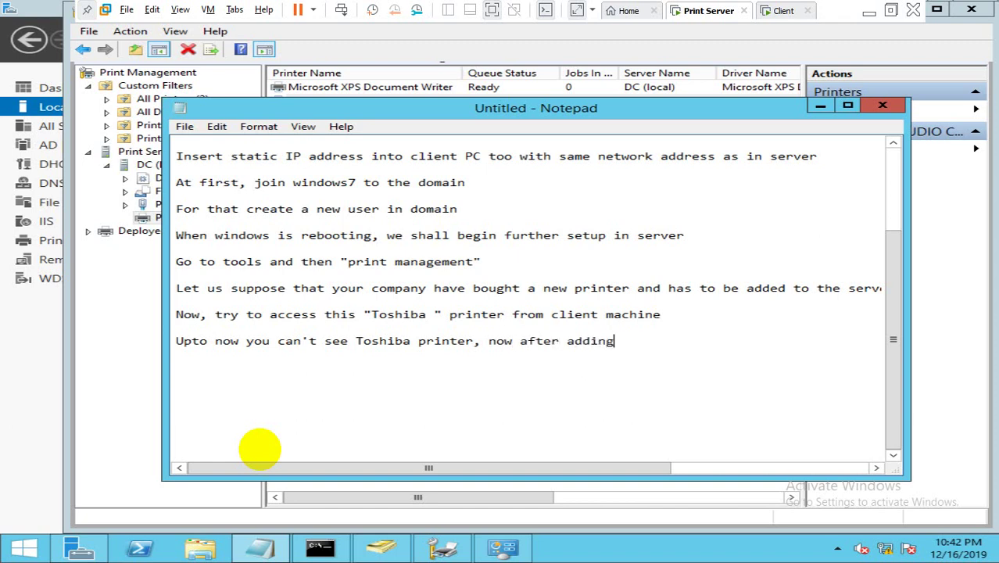
text( this to)
double_click(593, 345)
text(connectin)
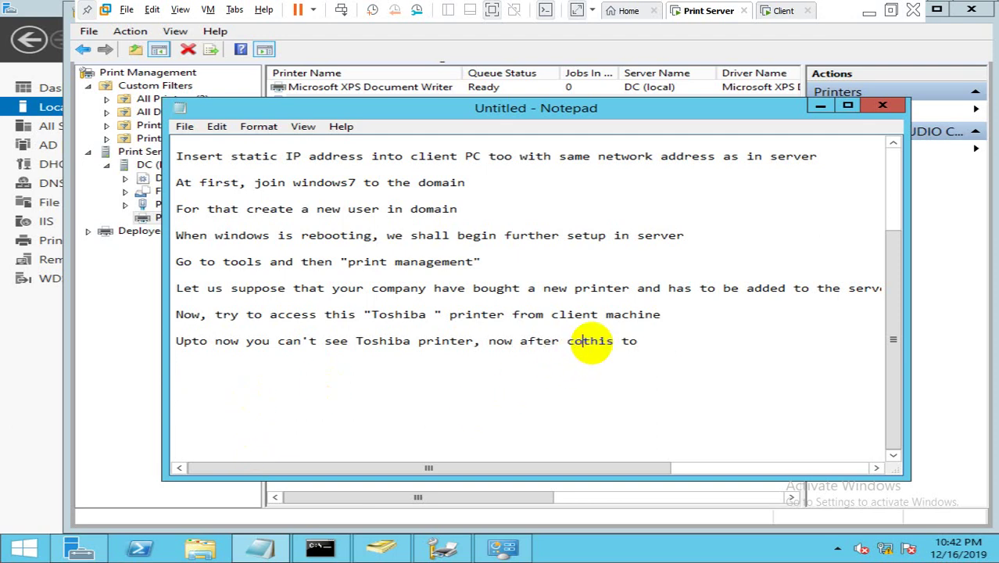
text(g)
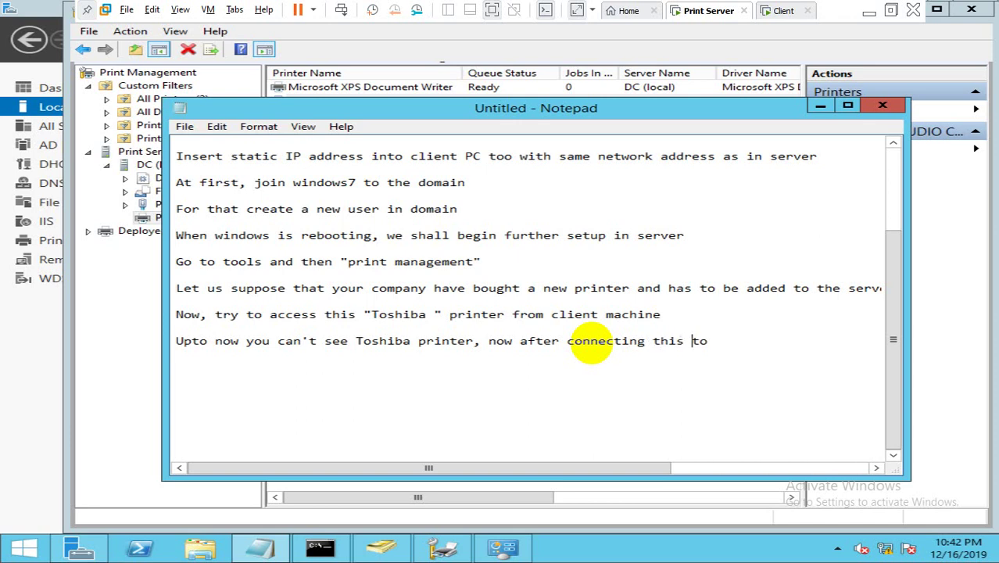
key(BackSpace)
key(BackSpace)
key(BackSpace)
key(BackSpace)
key(BackSpace)
key(BackSpace)
text(we shall be able to see)
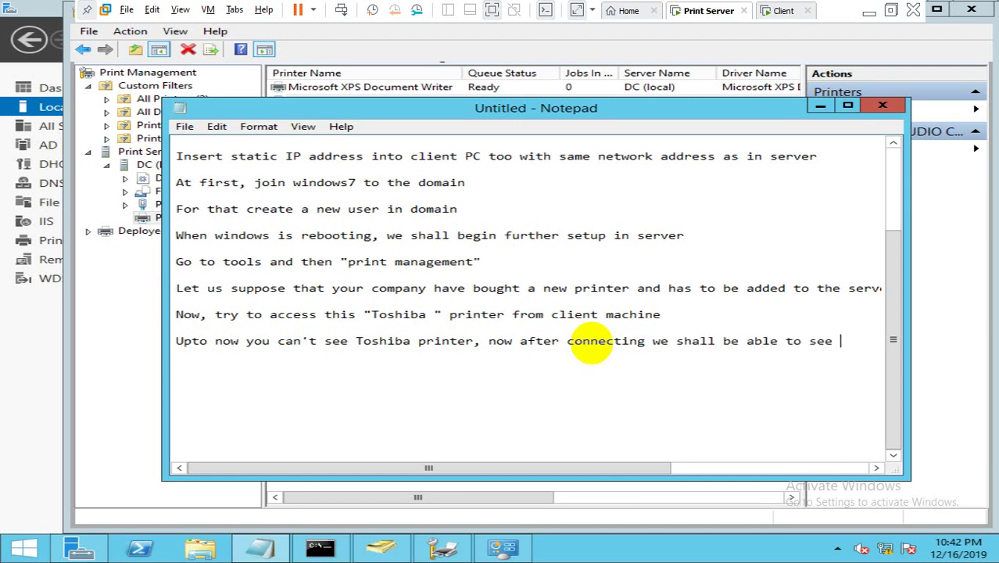
text( toshiba)
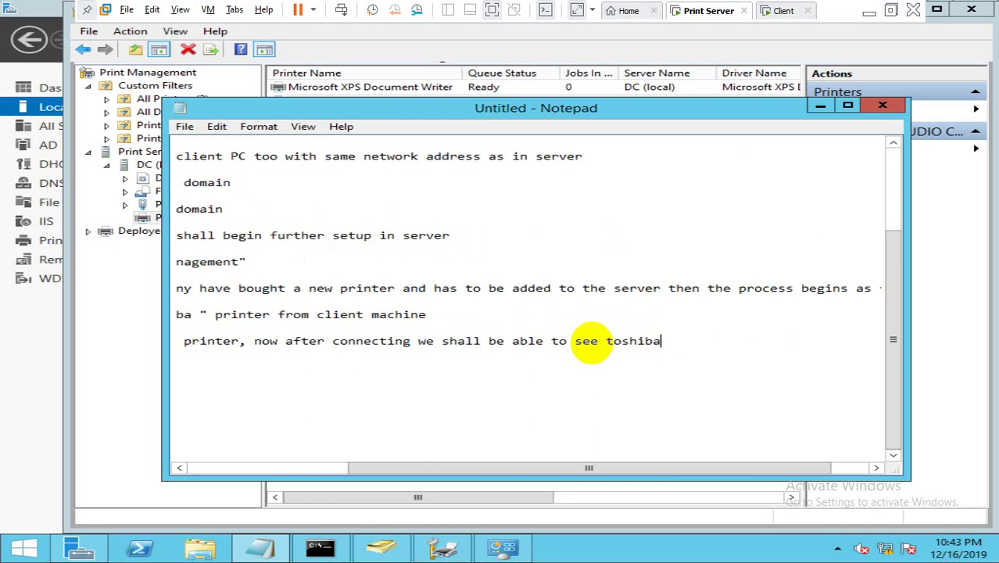
text( printer in)
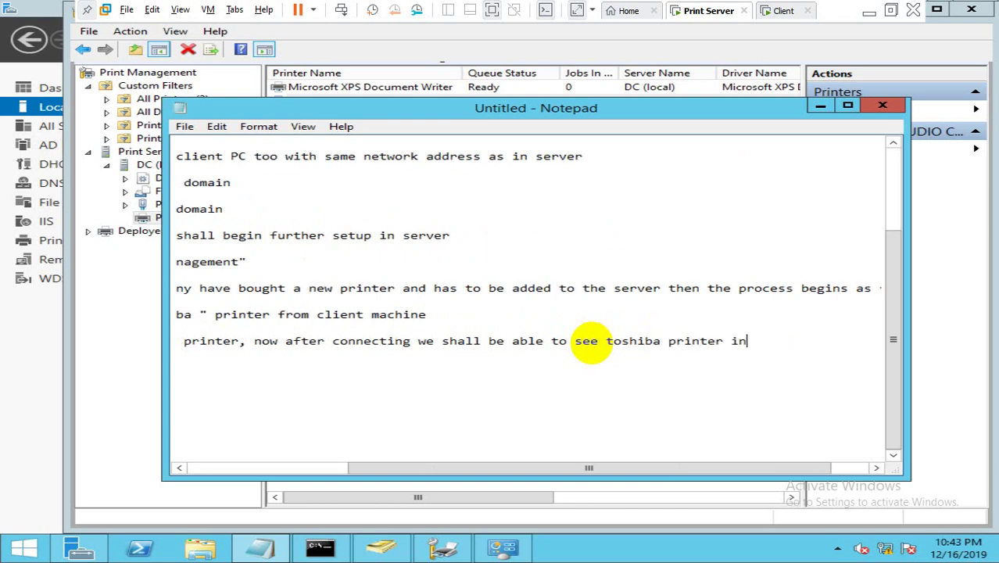
text( our control p)
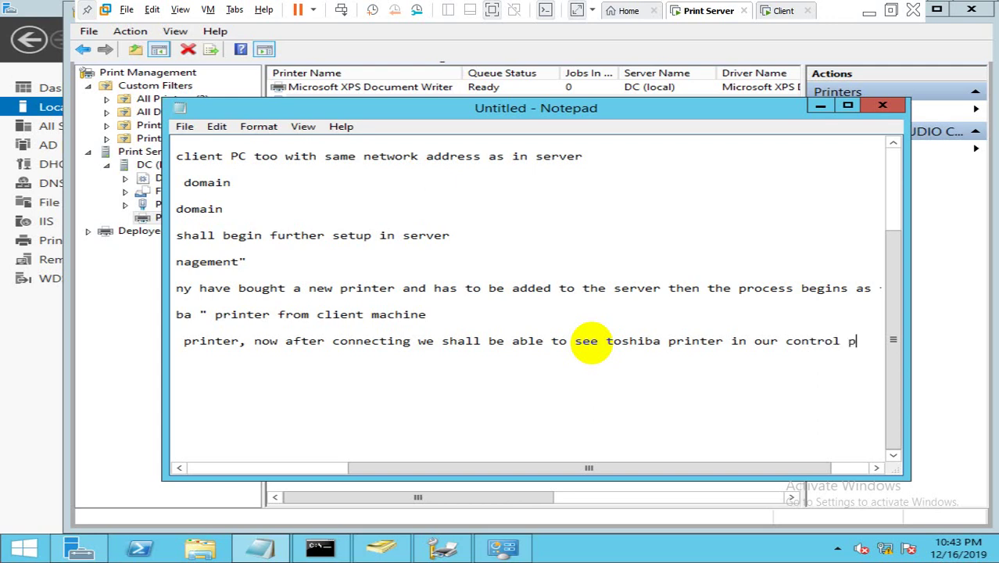
text(anel)
key(Return)
key(Return)
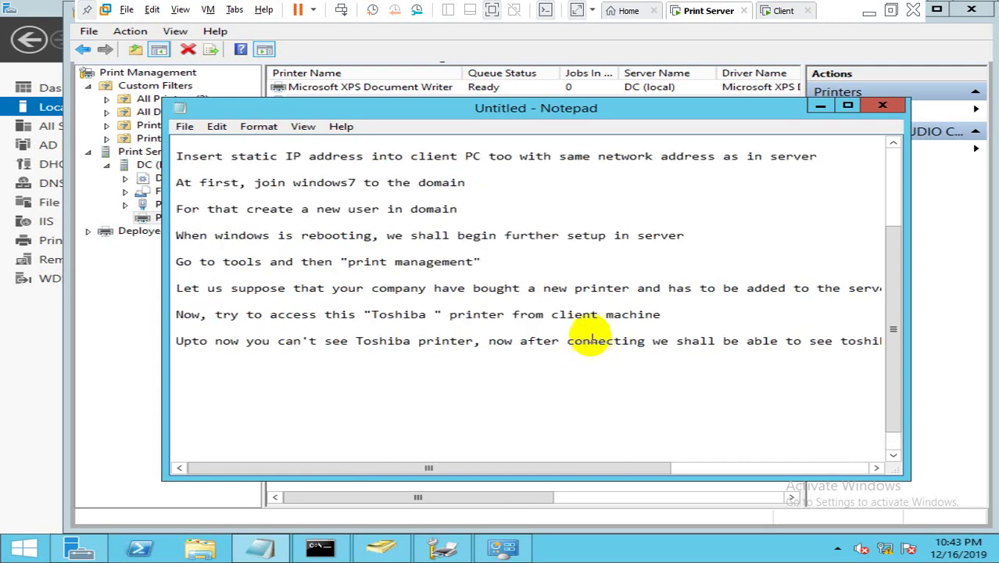
click(776, 10)
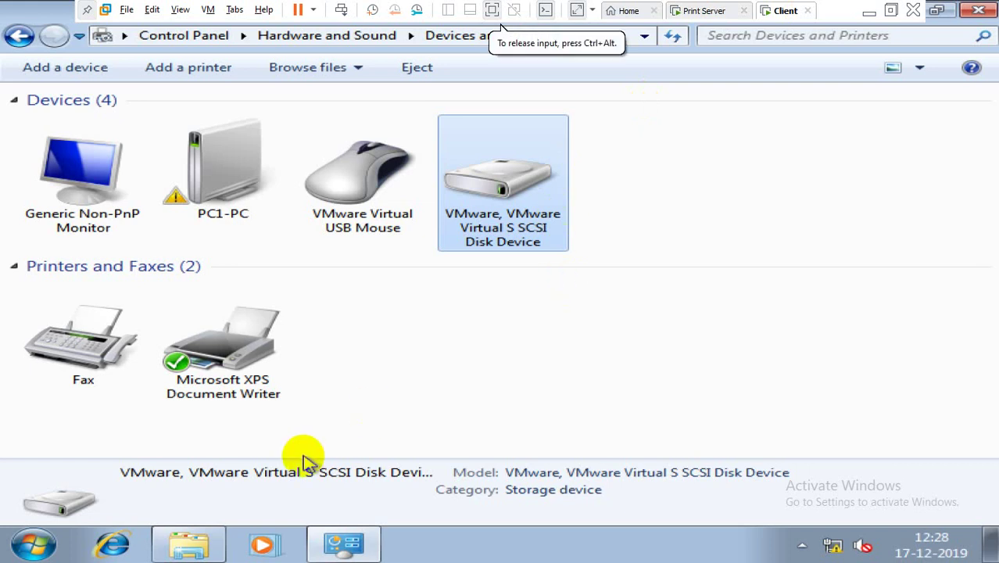
Step: Connect the client to the New_Toshiba_Printer share on 192.168.1.10
click(200, 531)
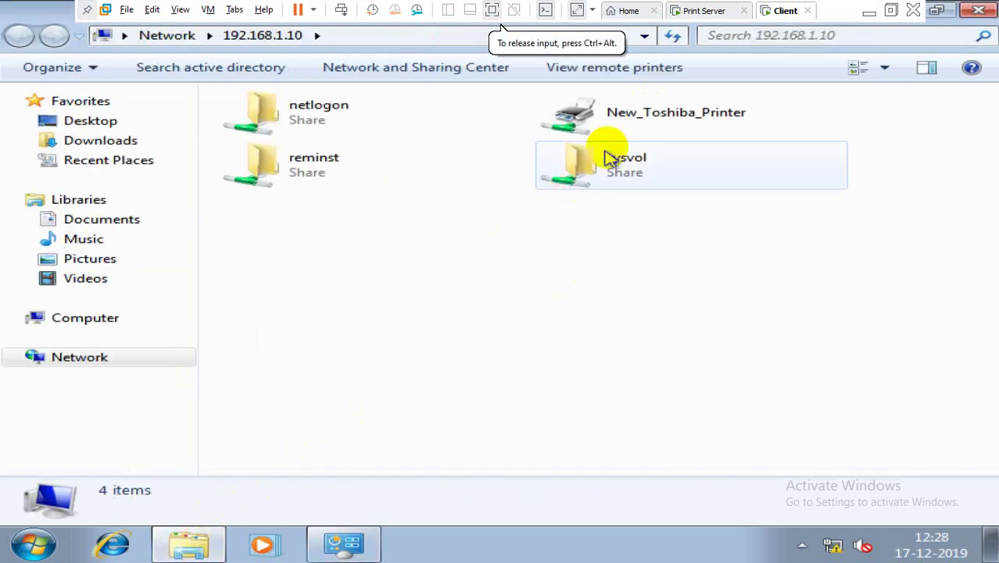
right_click(637, 130)
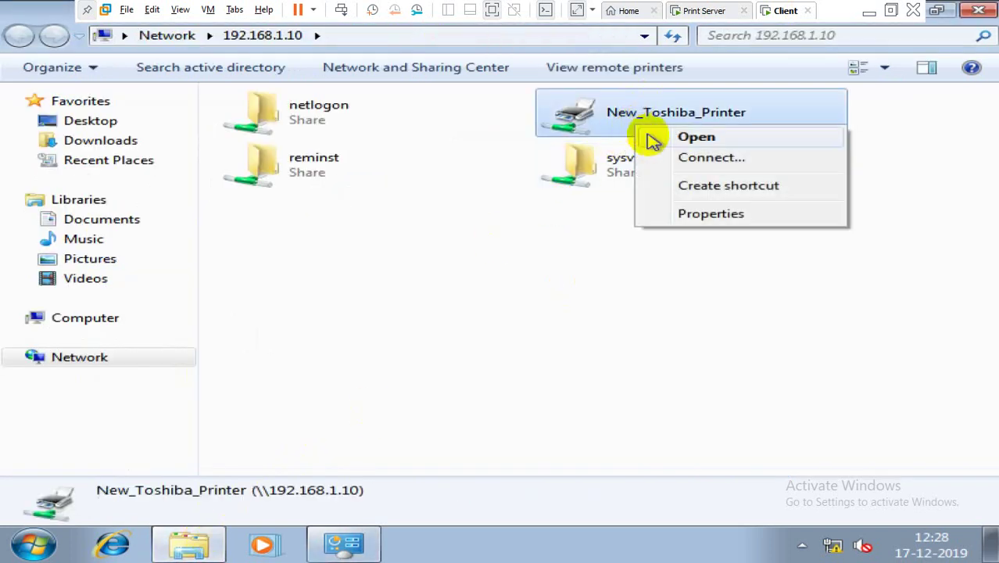
click(665, 157)
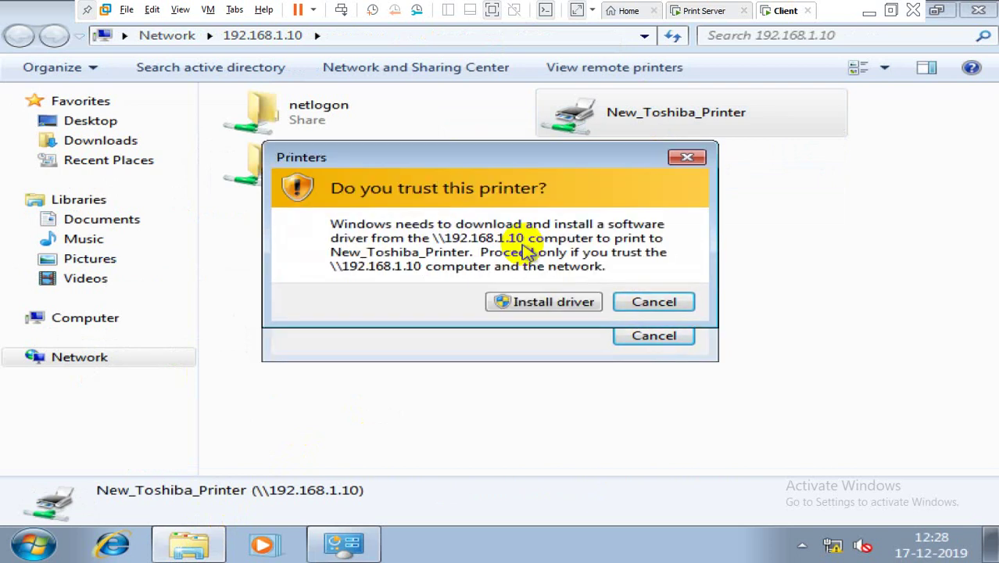
Step: Accept the driver install and authorize it as administrator with the account password
click(539, 305)
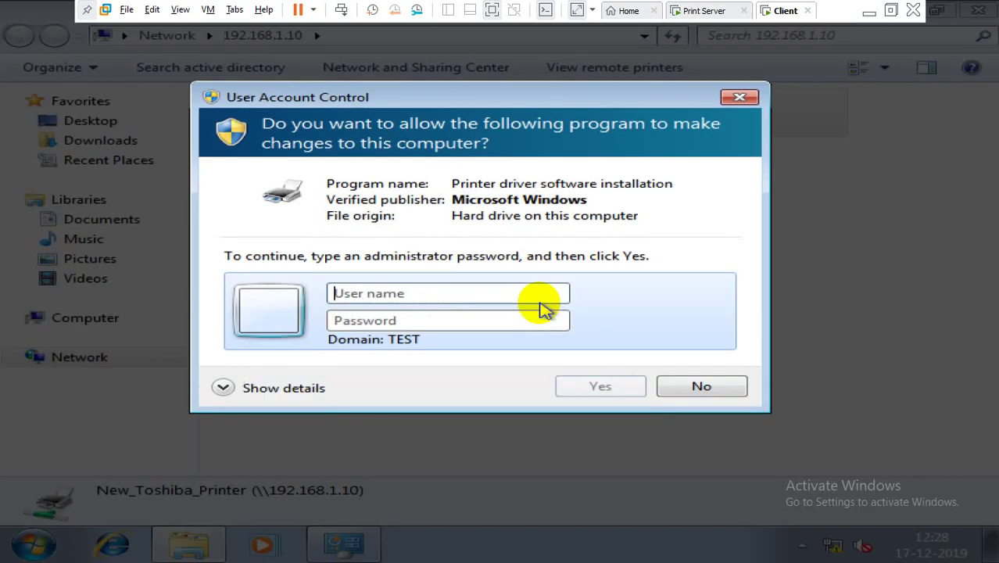
click(509, 294)
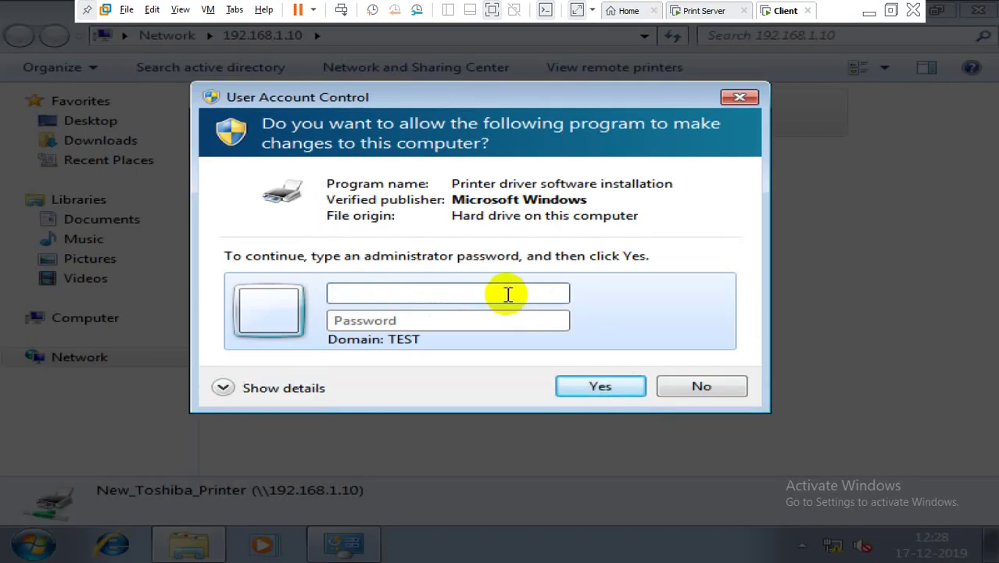
text(administrator)
key(Tab)
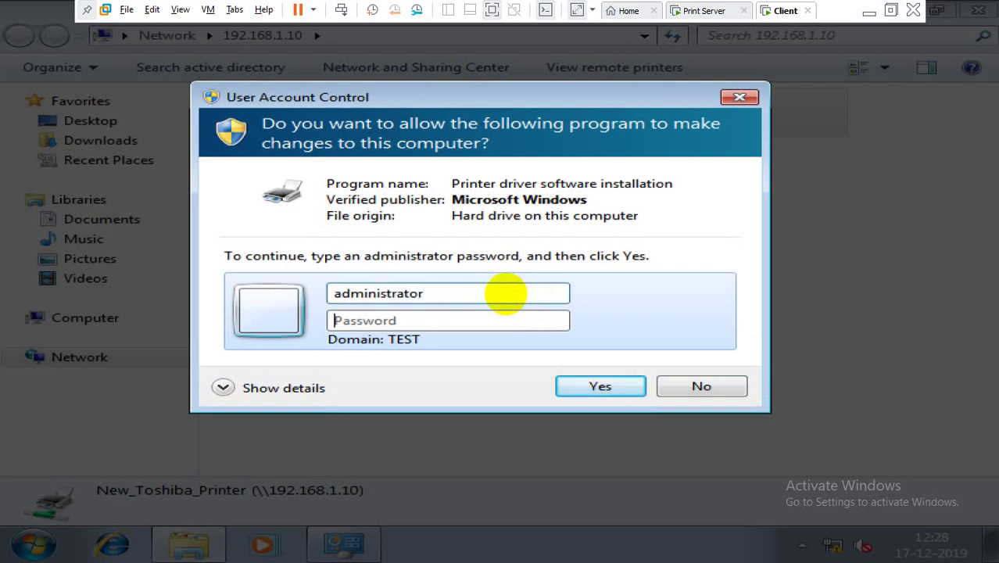
text(••••••)
key(ctrl+a)
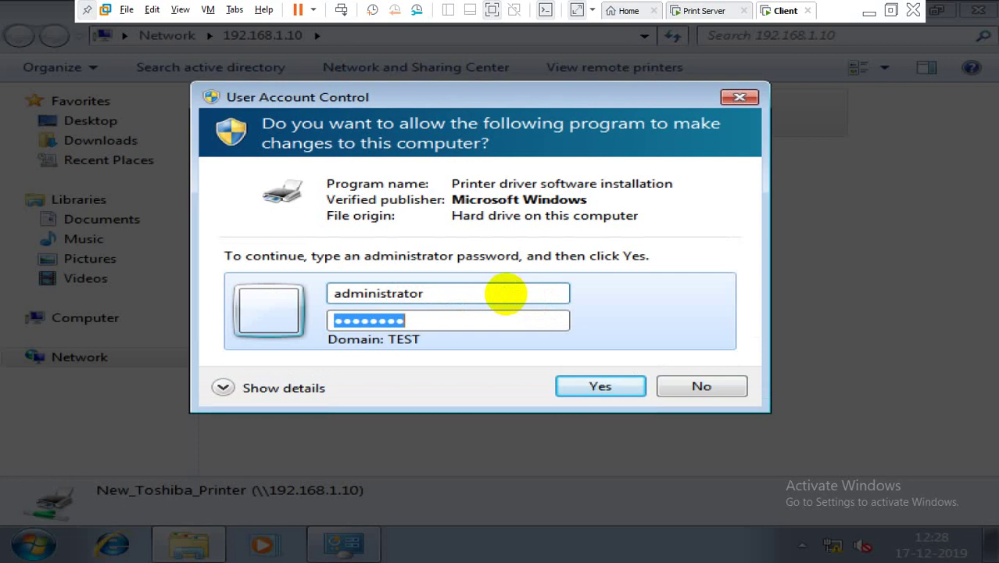
text(•)
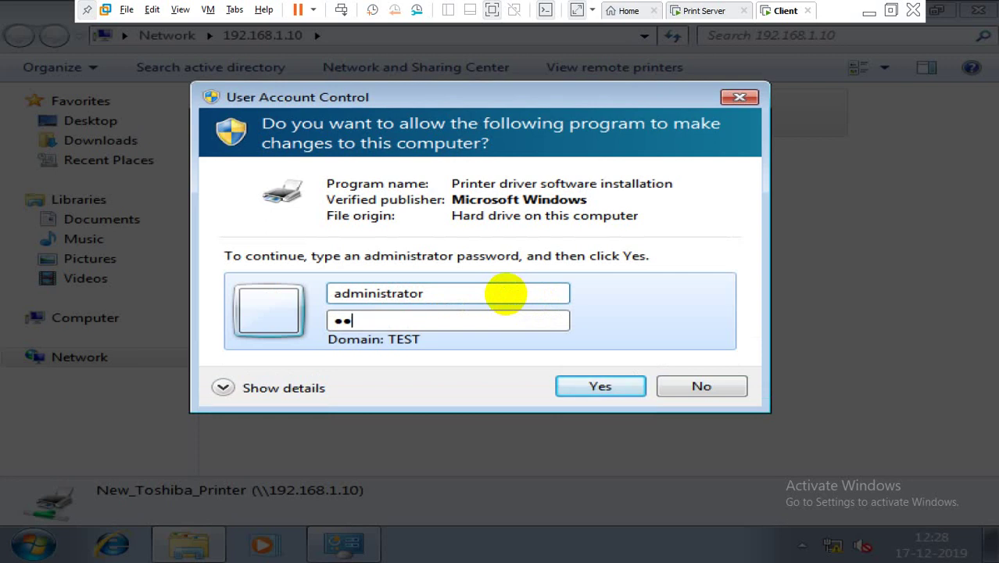
text(•••••••)
key(Return)
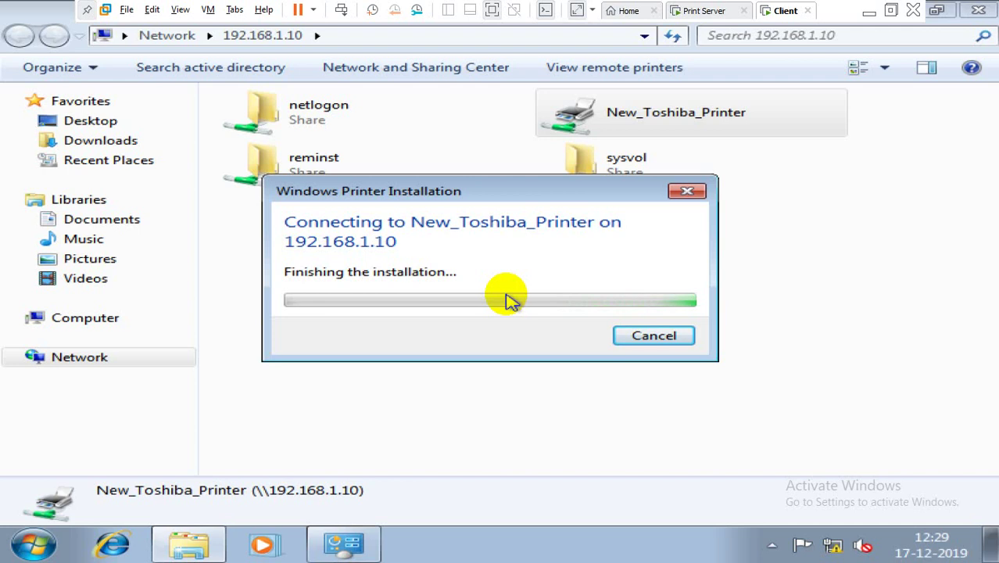
Step: Refresh the network share view and Devices and Printers until TOSHIBA e-STUDIO Color PCL6 V4 appears
click(329, 545)
right_click(577, 325)
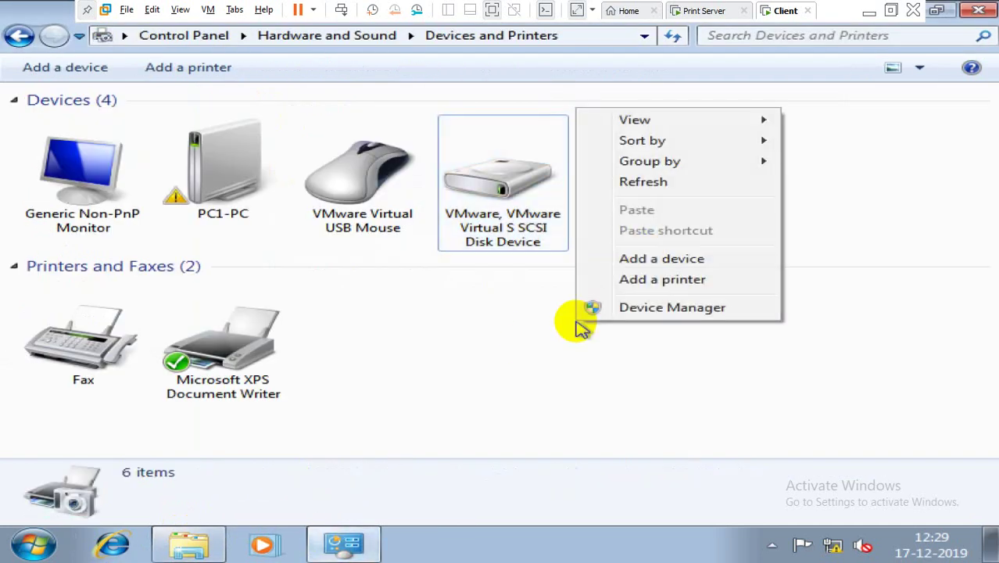
click(645, 182)
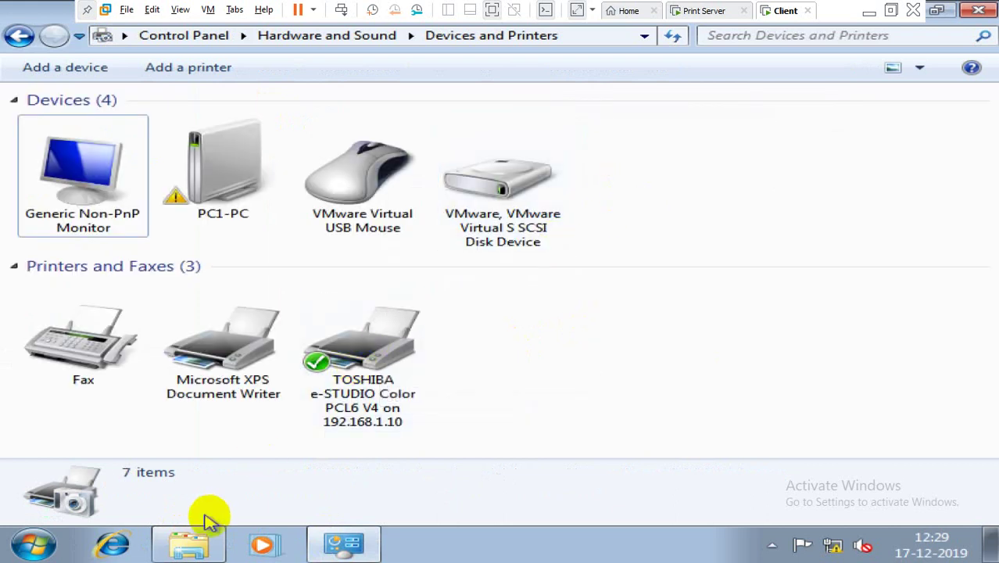
click(338, 540)
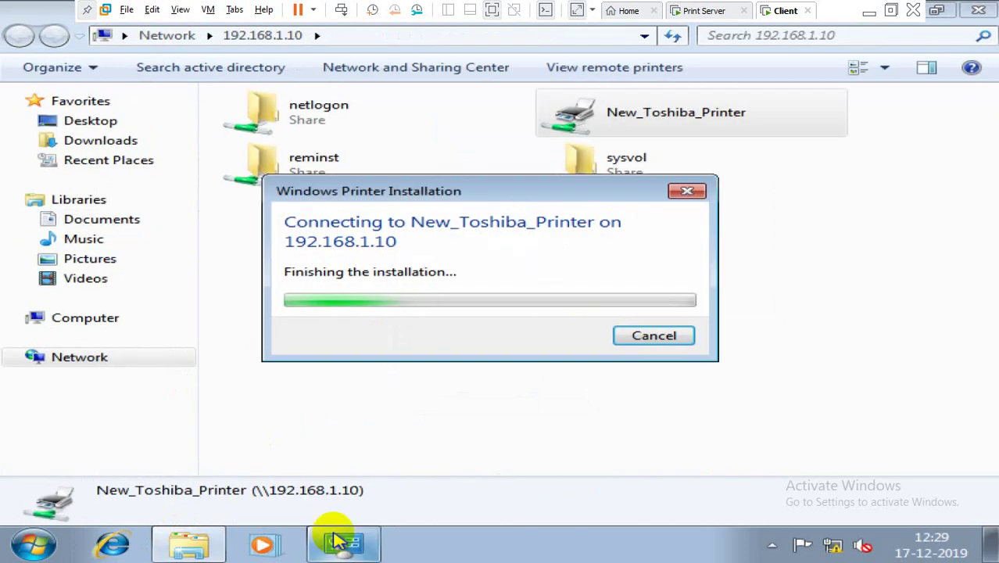
right_click(515, 285)
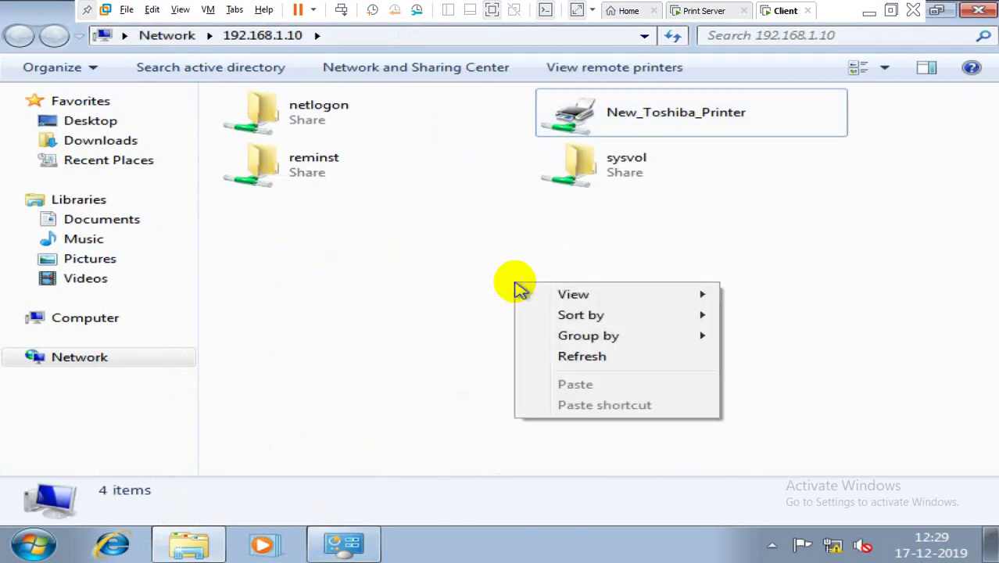
click(545, 357)
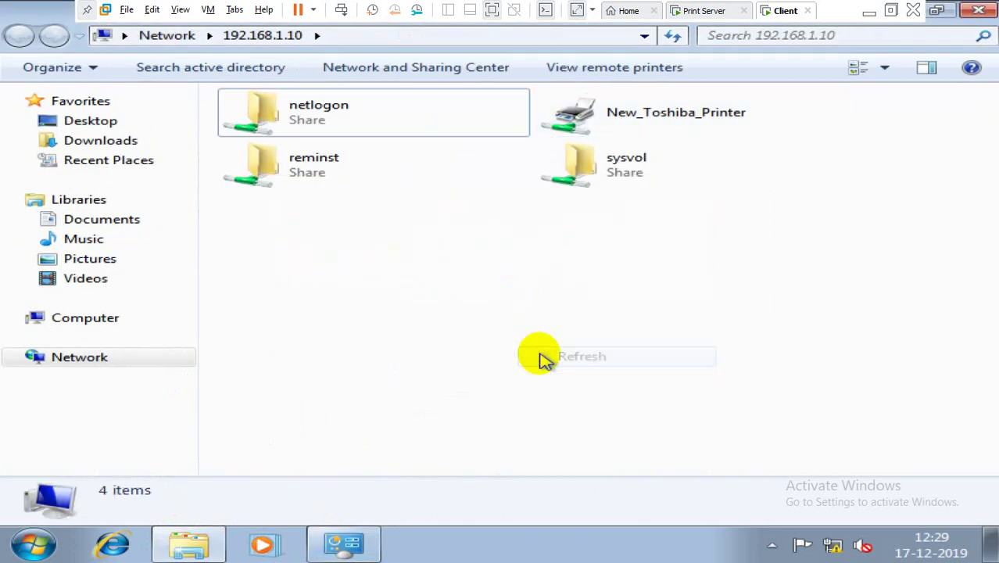
click(337, 542)
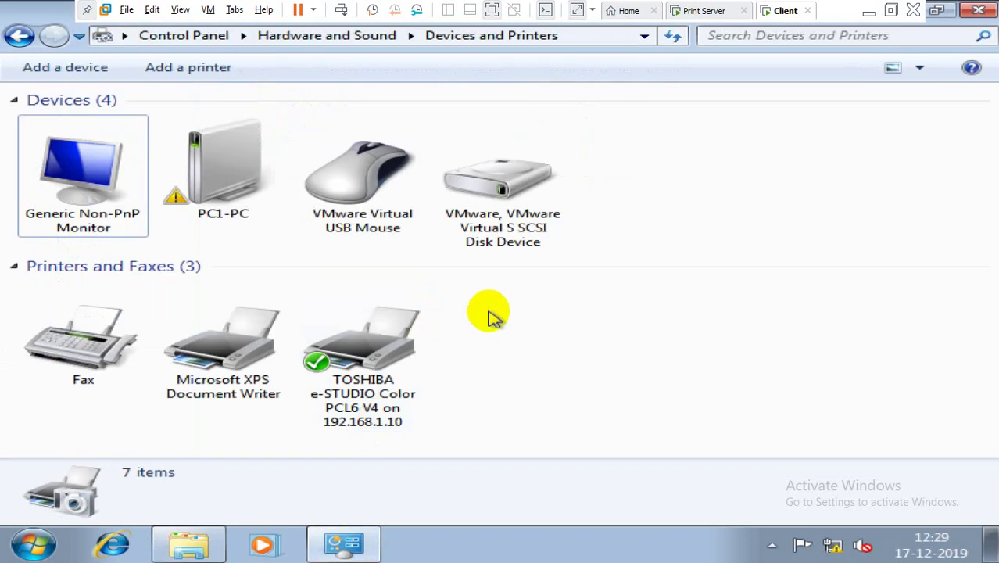
right_click(489, 313)
click(523, 386)
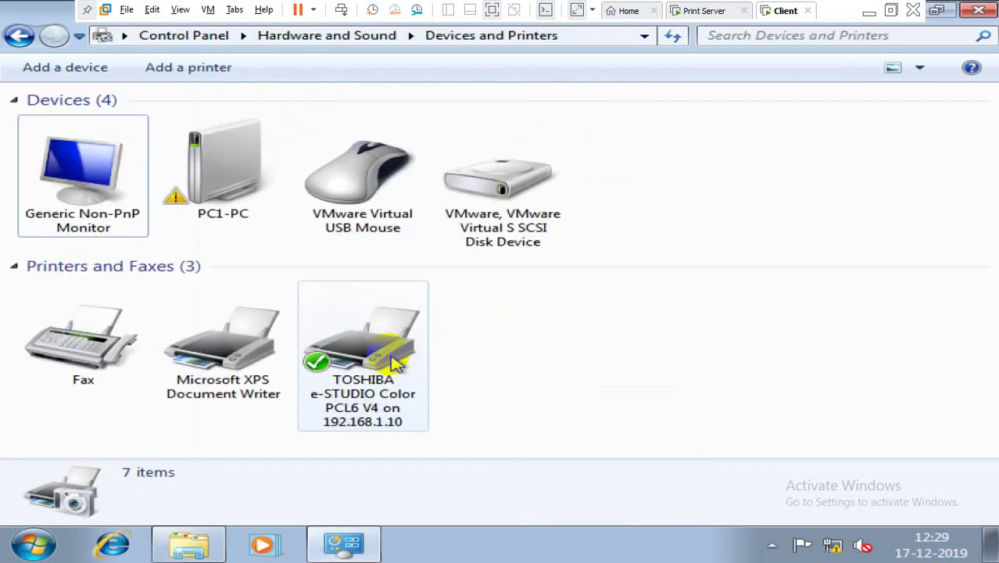
Step: Open the Toshiba printer's print queue, confirm it is empty, and close it
click(352, 345)
double_click(346, 346)
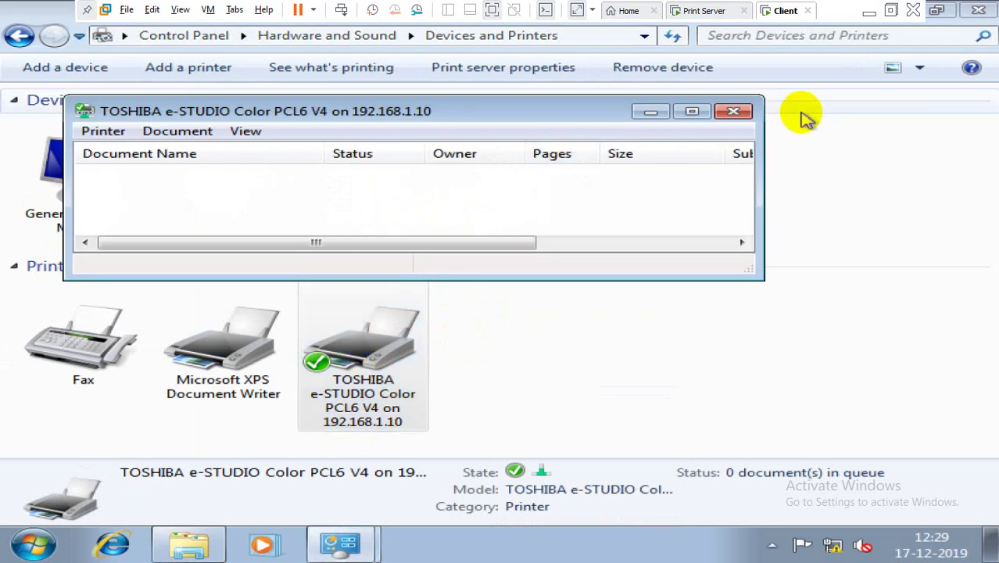
click(745, 116)
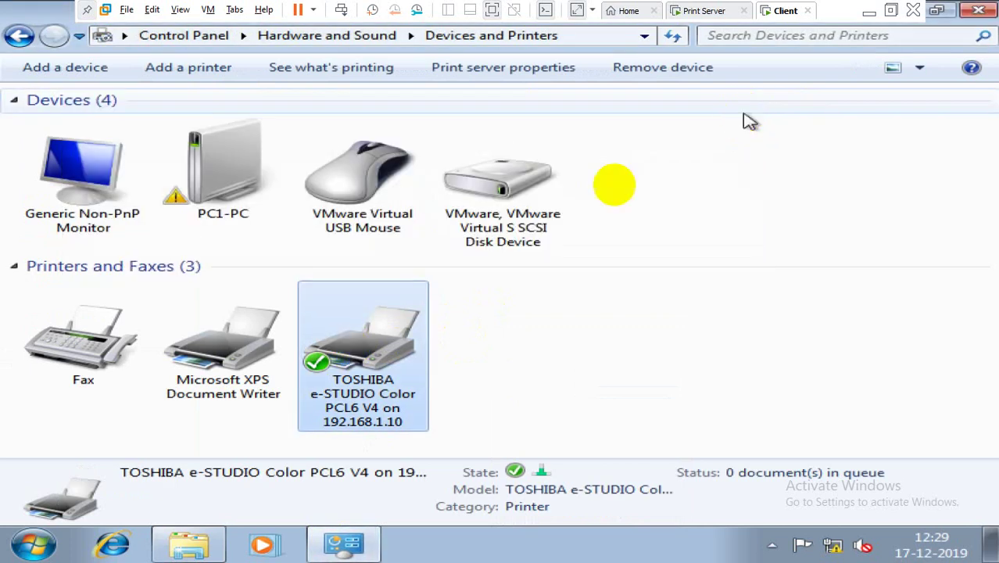
Step: Review the Toshiba printer's Hardware properties, then return to the Print Server machine
right_click(409, 326)
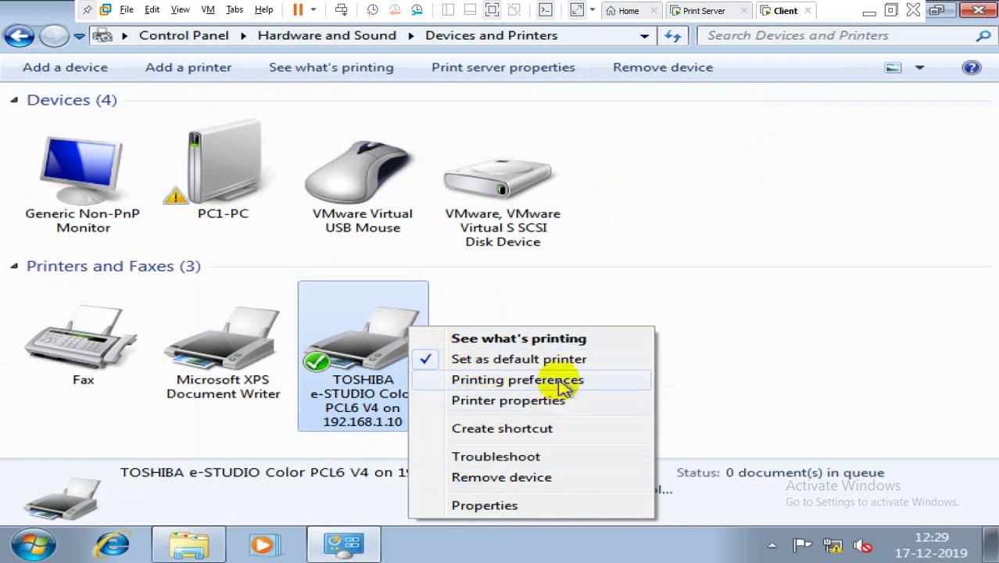
click(485, 505)
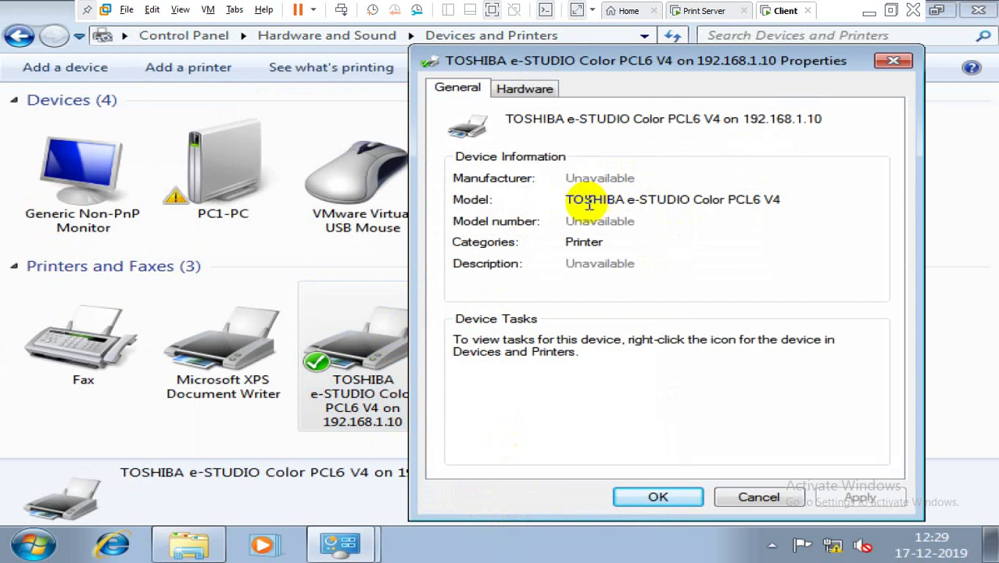
click(526, 89)
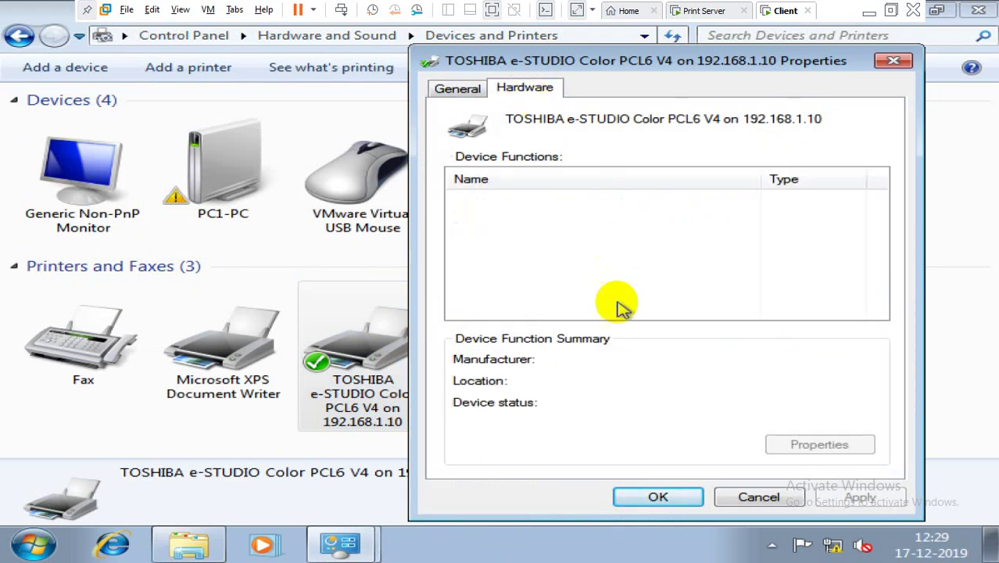
click(755, 498)
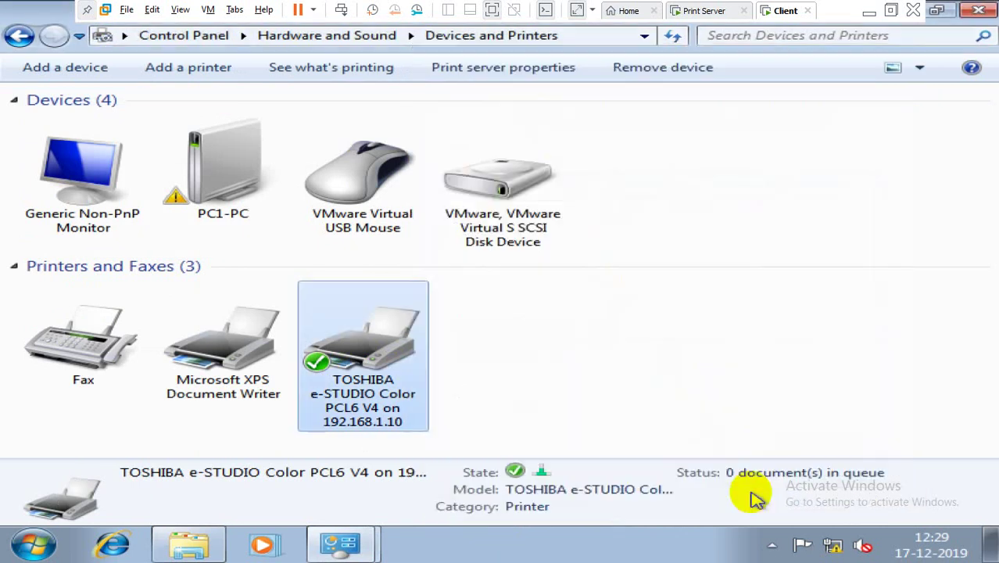
click(703, 11)
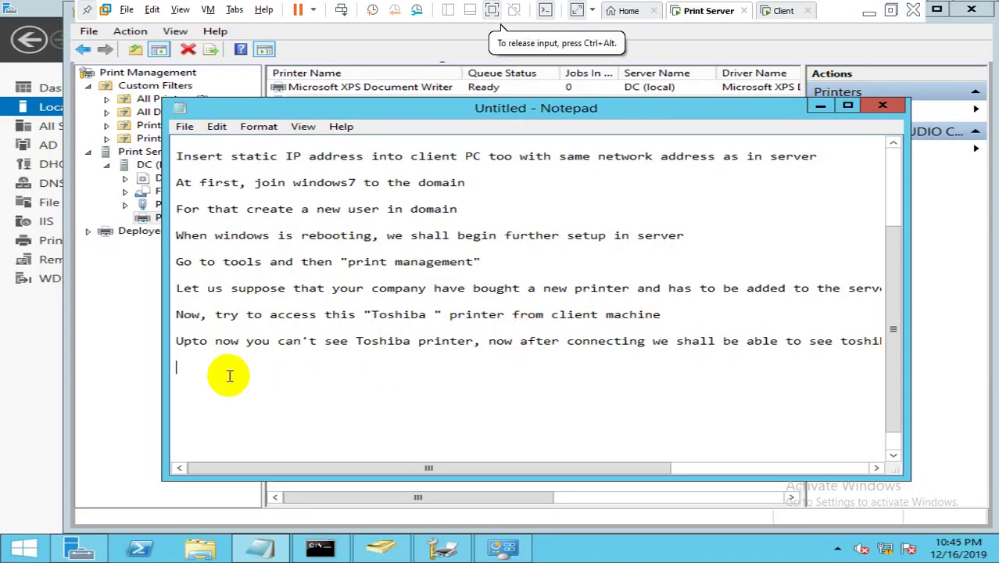
Step: Add the note 'Now you can see this printer and this printing purpose' on the server
text(Now y)
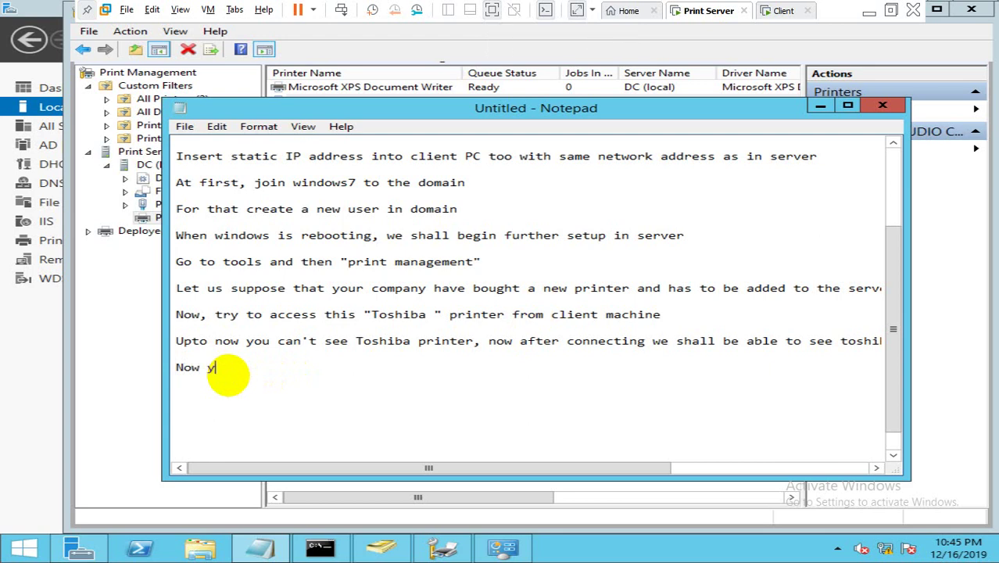
text(ou can see thi)
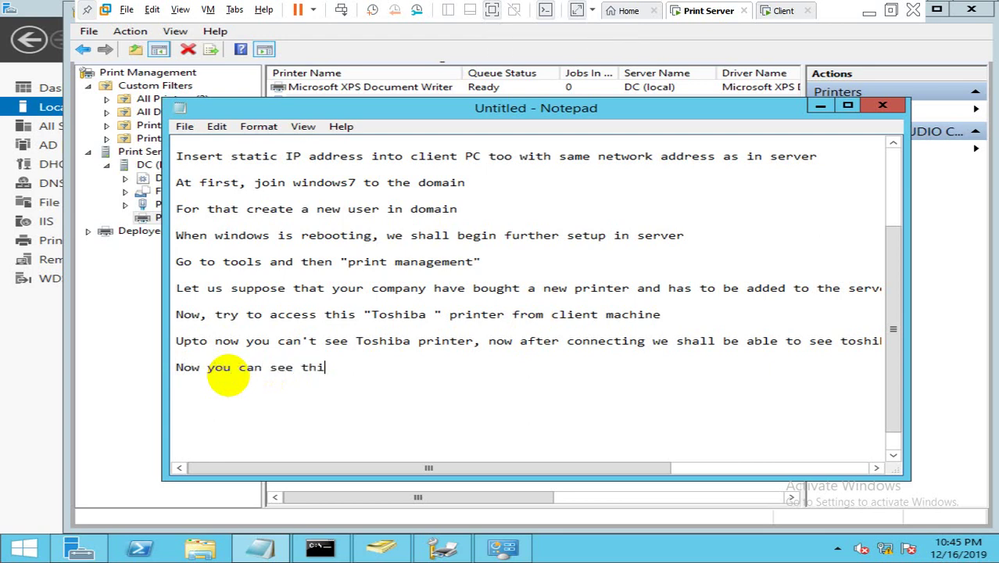
text(s printer and this can be used for)
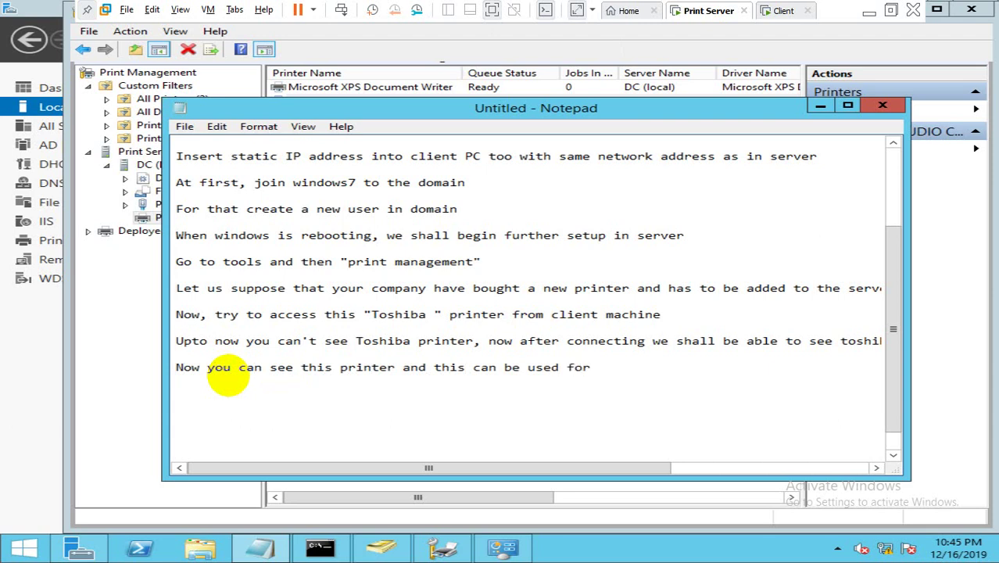
text(printing purpo)
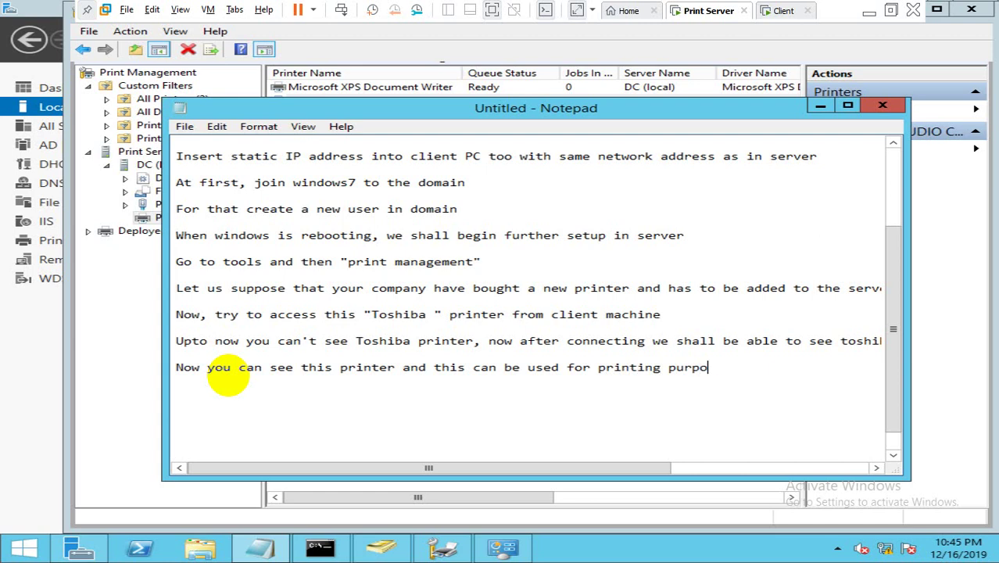
text(se)
key(Return)
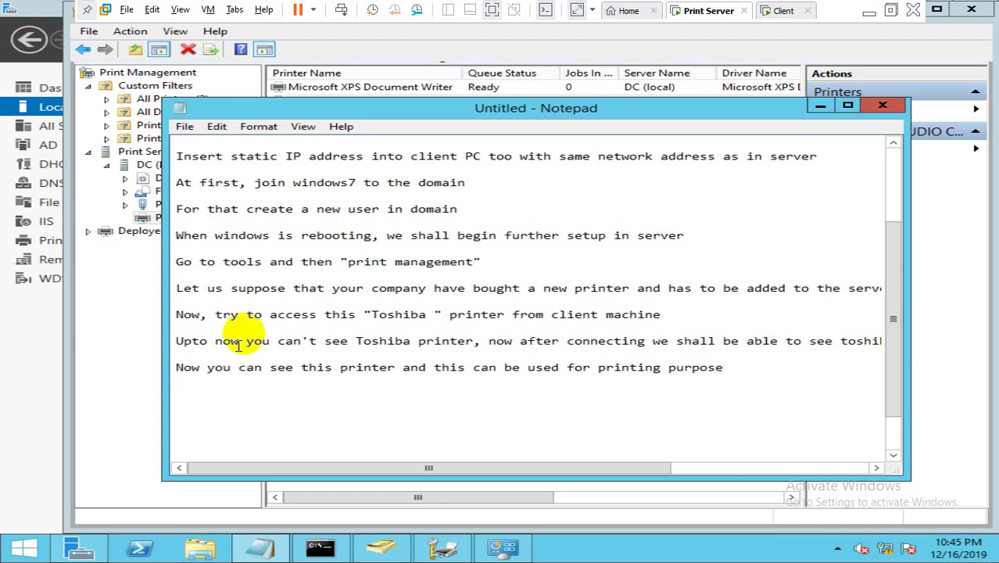
click(781, 12)
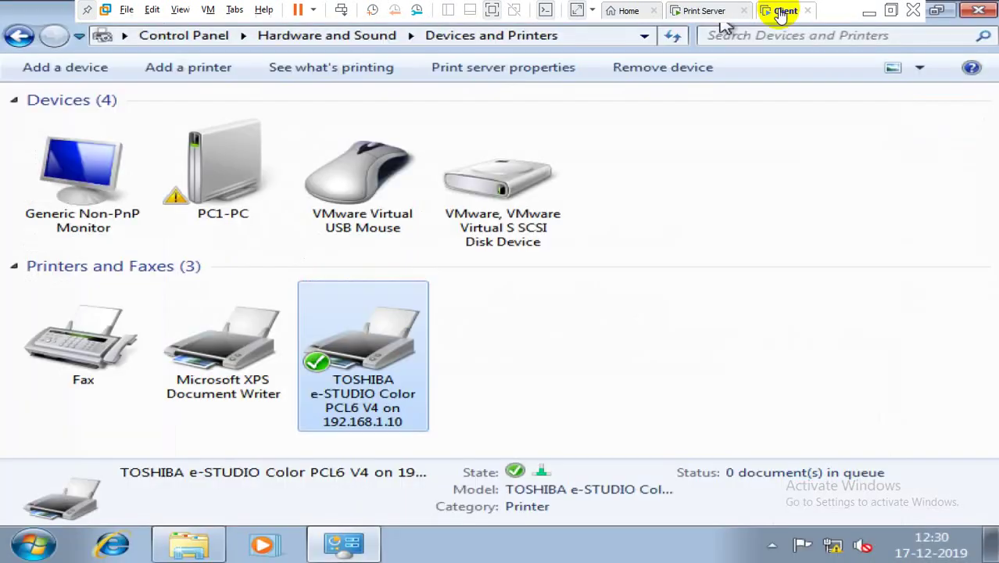
Step: Show the client's desktop and refresh it
key(super+d)
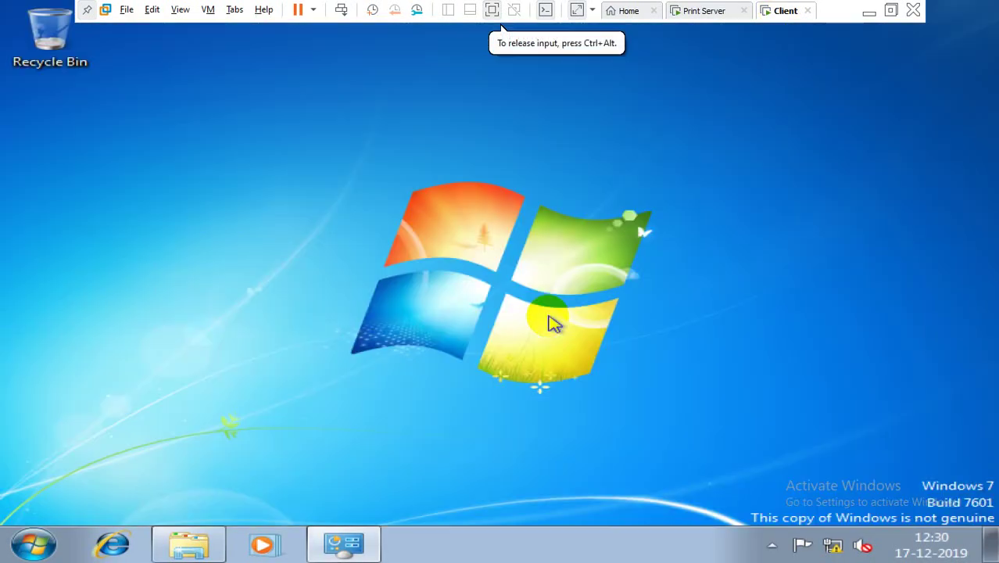
right_click(525, 259)
click(554, 305)
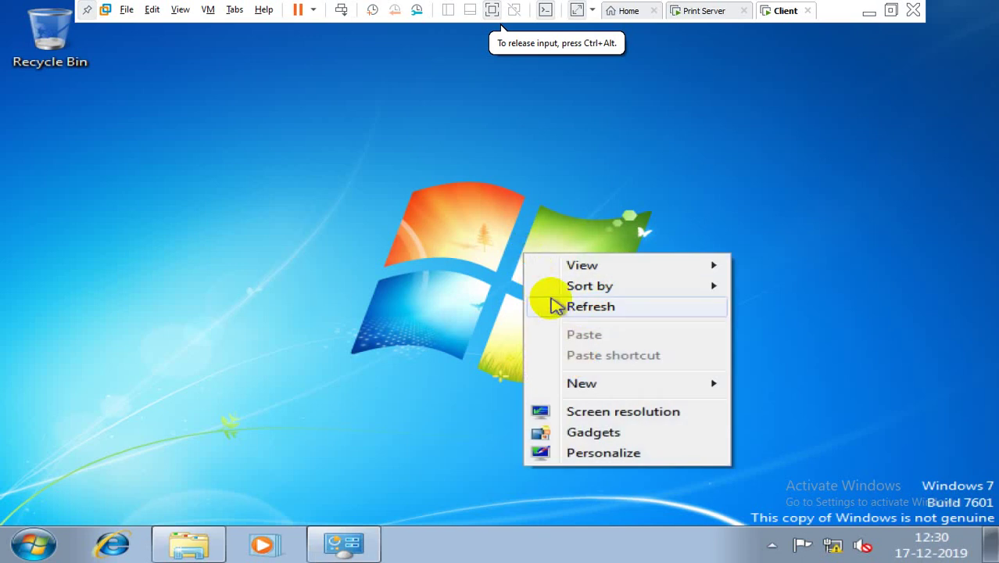
Step: Create a new text document named Print_Test on the desktop and open it
right_click(246, 195)
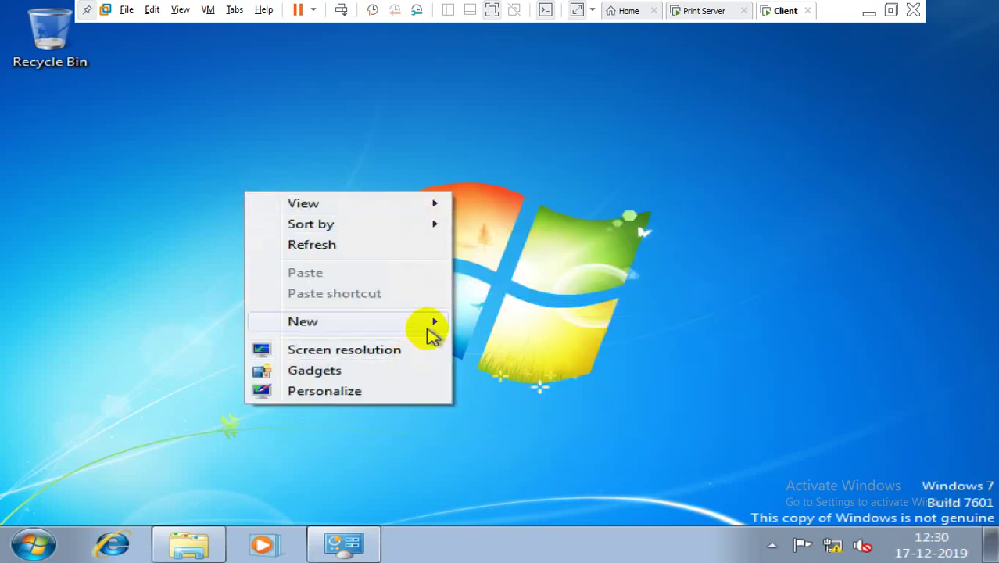
mouse_move(434, 329)
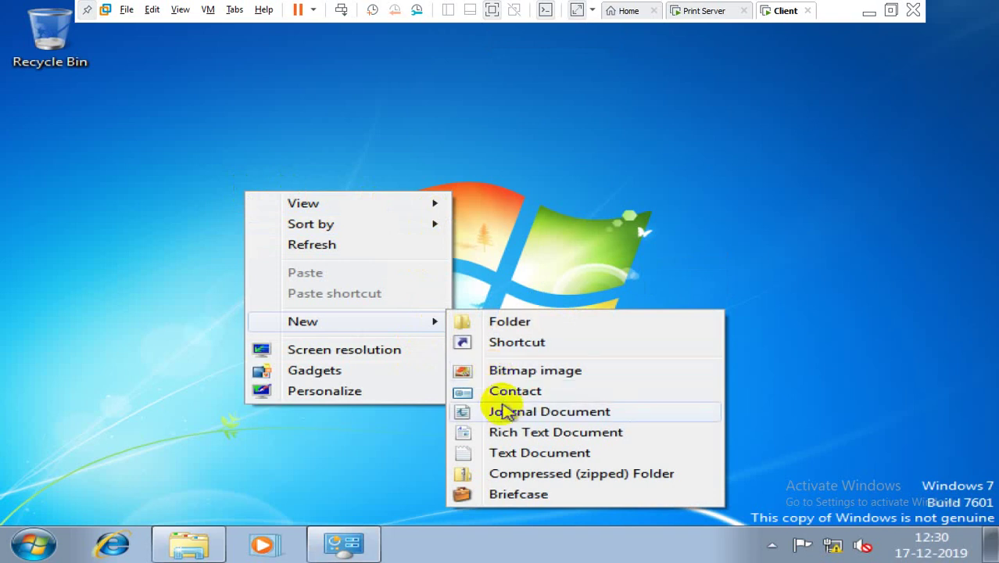
click(515, 456)
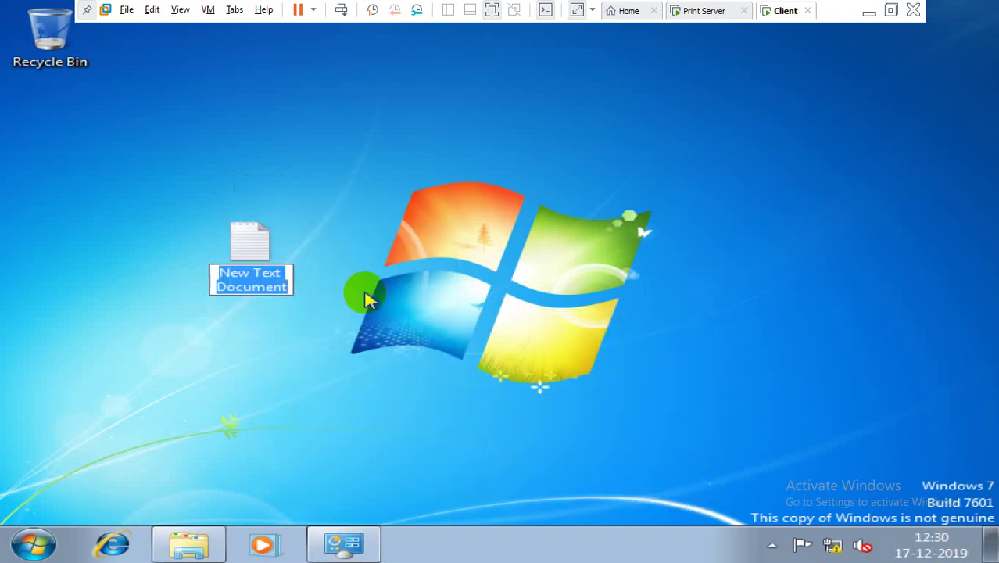
text(Print)
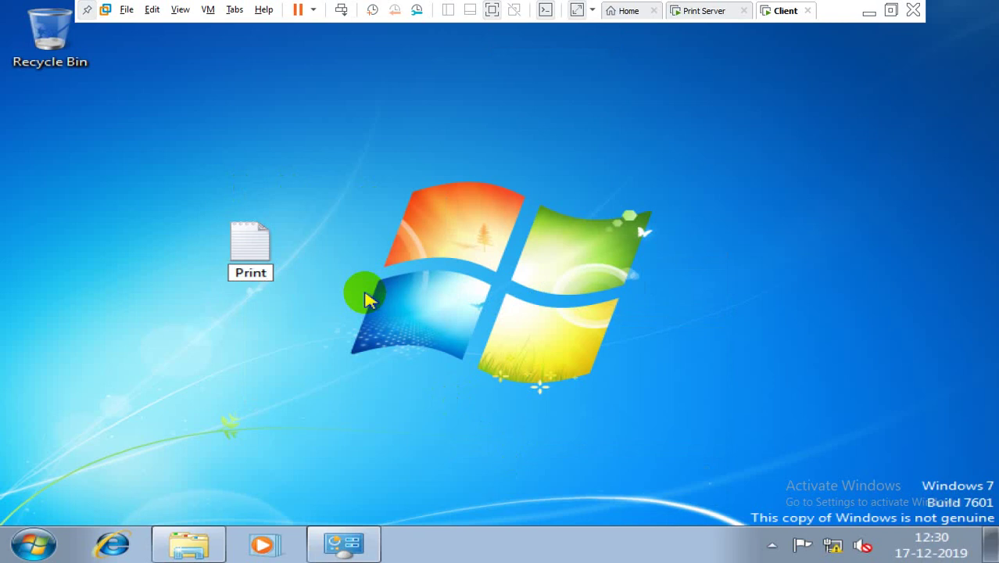
text(_Test)
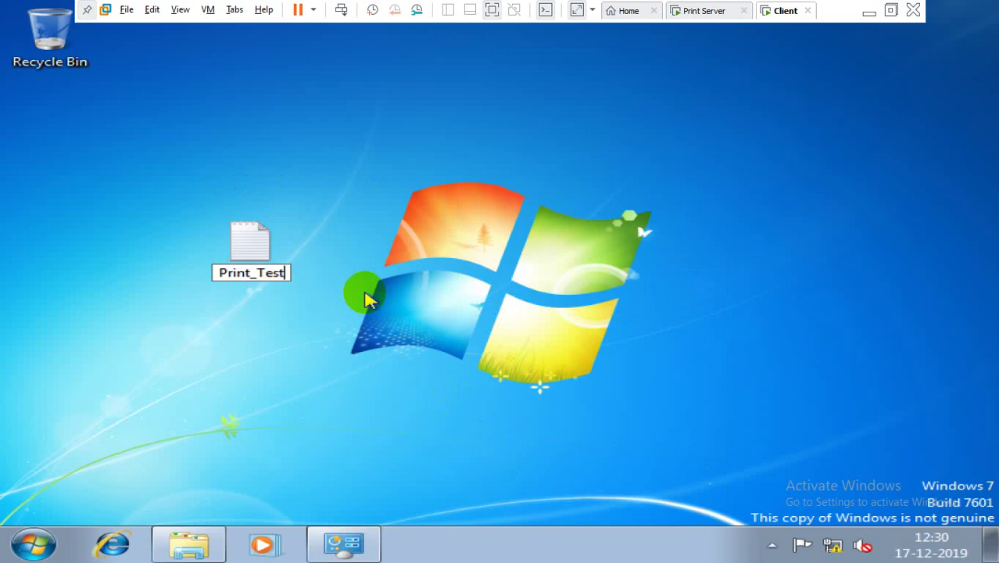
key(Return)
key(Return)
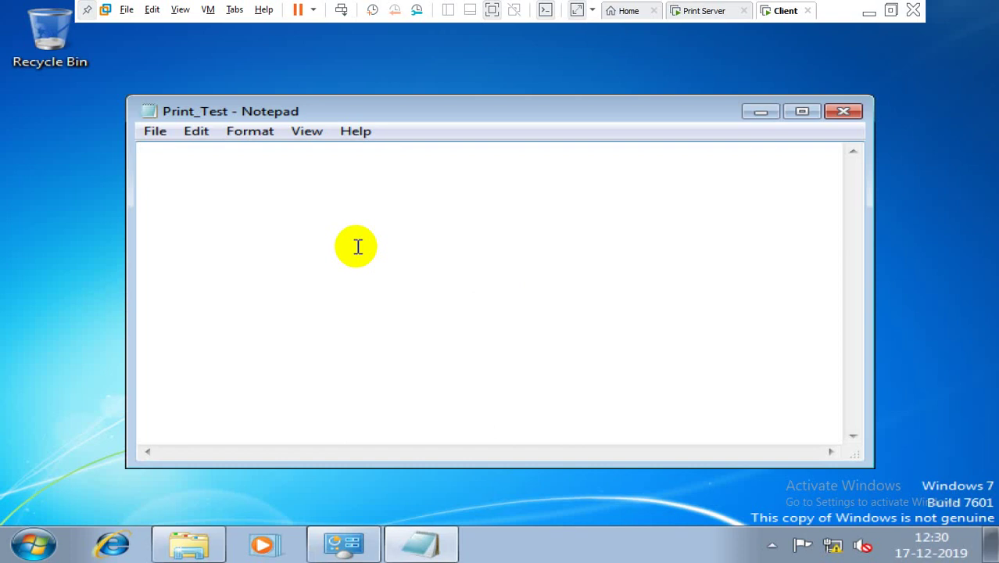
Step: Add a line of sample text to Print_Test and print it to the TOSHIBA printer on 192.168.1.10
text(bhabhvchv)
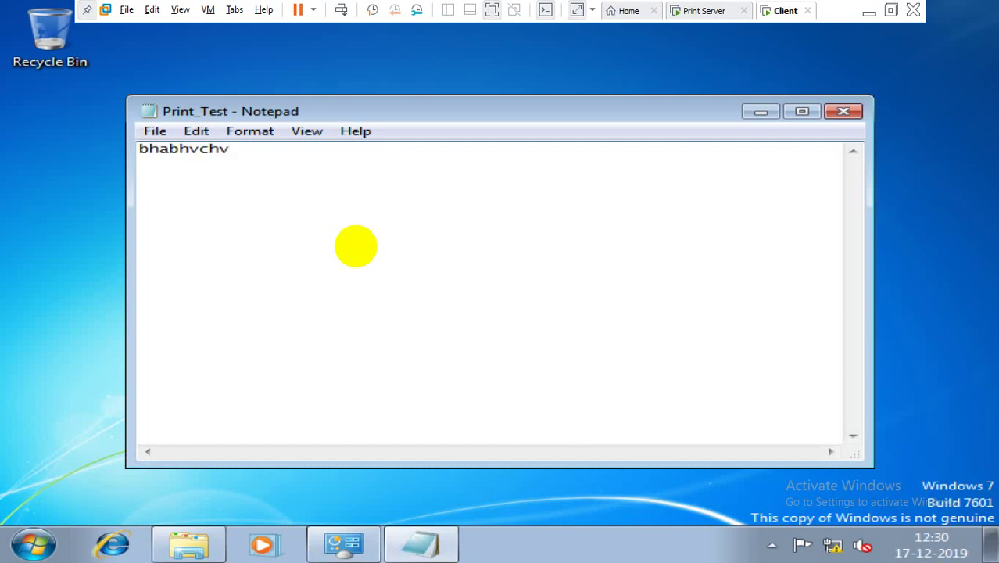
text( adgvghvdaghvgh gdxjgavg)
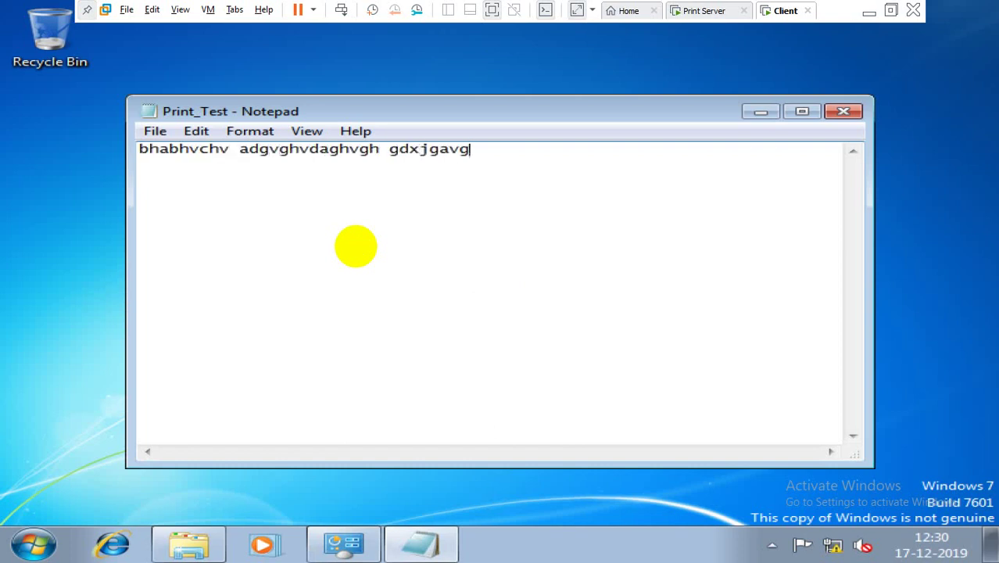
text(vxgvad bxjajabj)
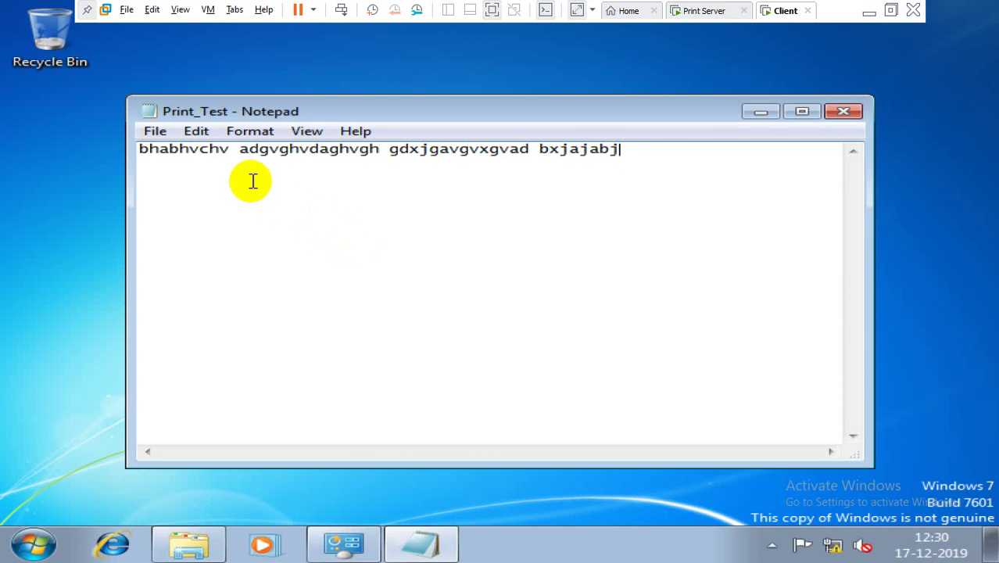
click(156, 134)
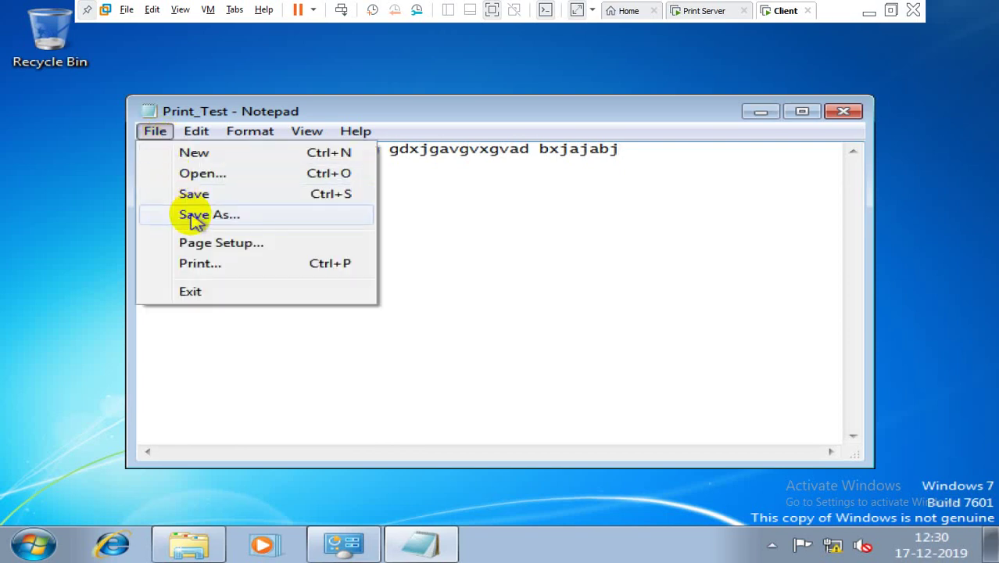
click(196, 261)
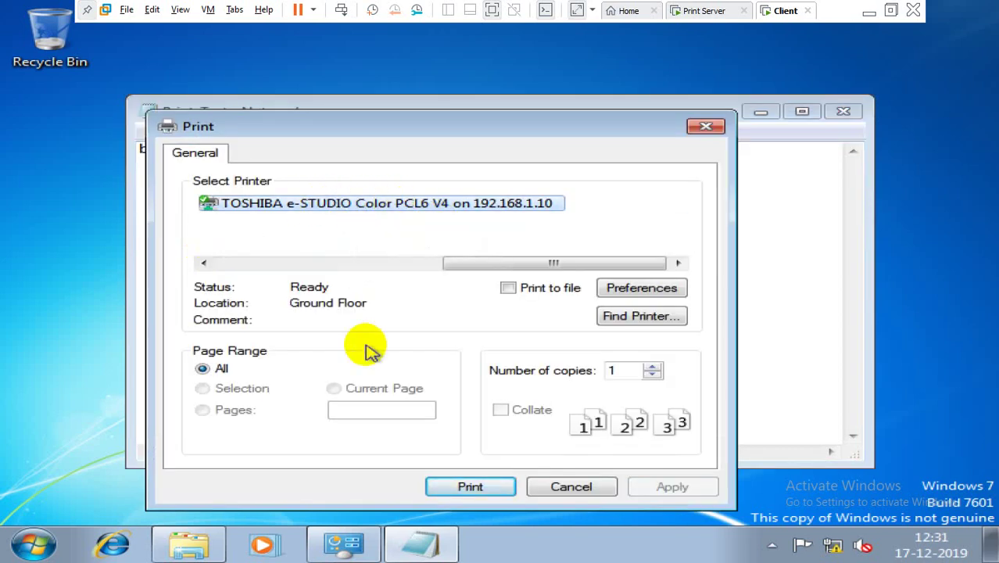
click(470, 488)
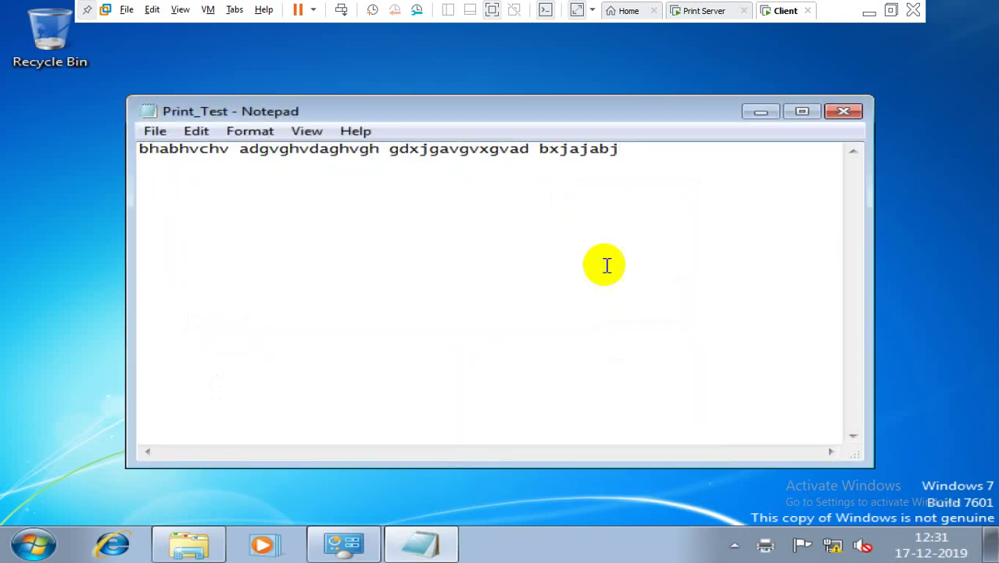
Step: Switch to the Print Server VM and minimize its Notepad to reveal Print Management
click(682, 12)
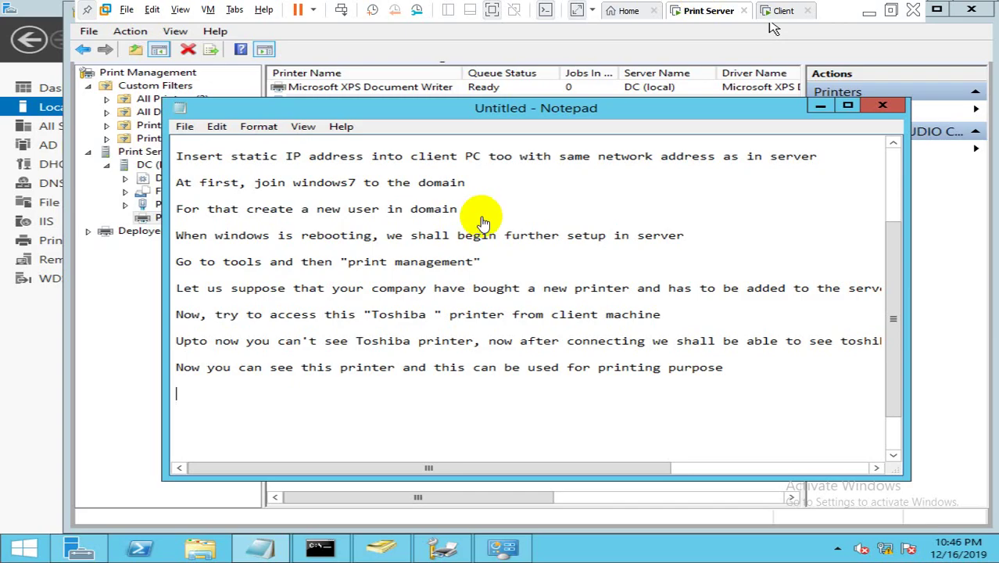
click(529, 401)
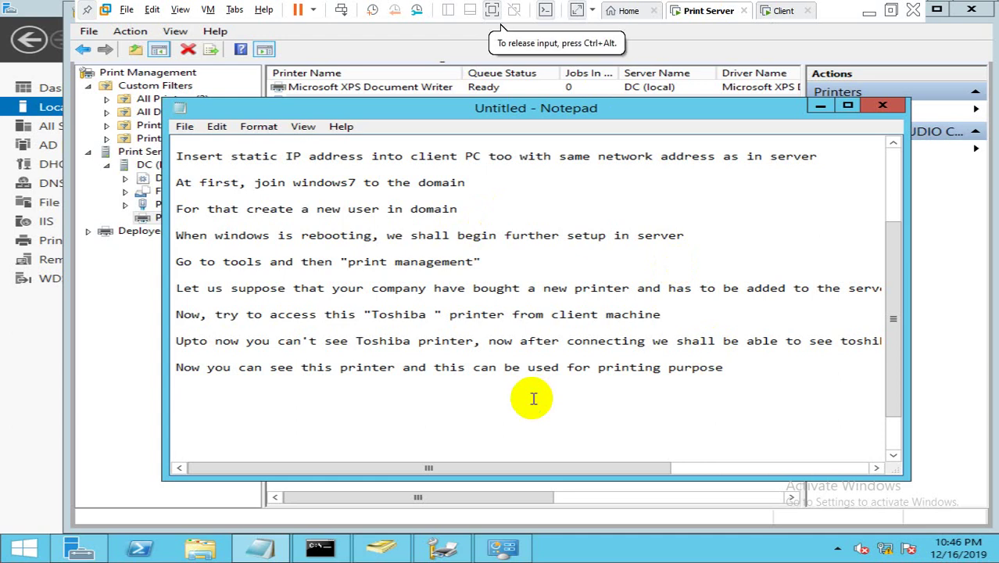
click(819, 108)
click(409, 263)
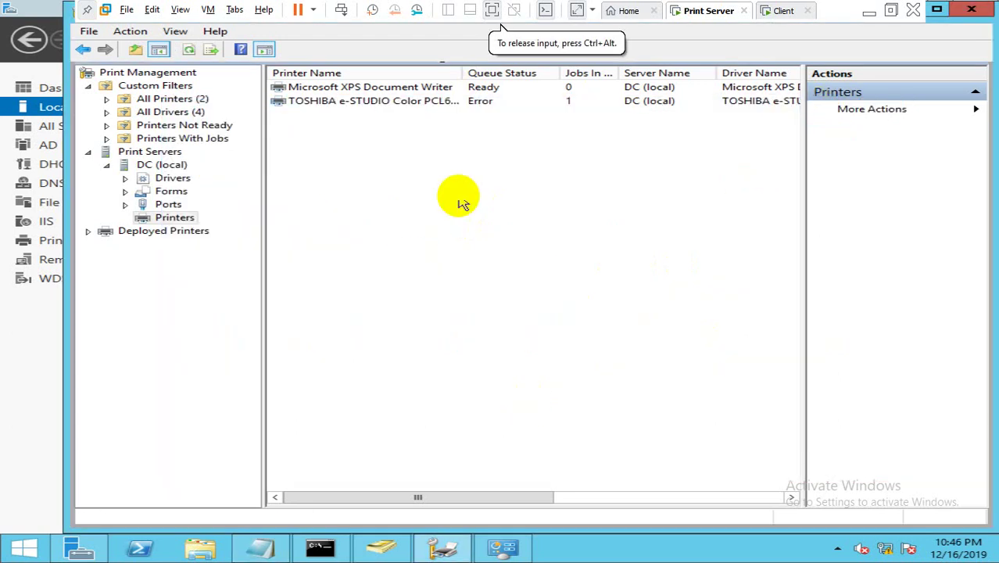
Step: Check the TOSHIBA printer's properties, showing 1 queued job with Error status
double_click(497, 106)
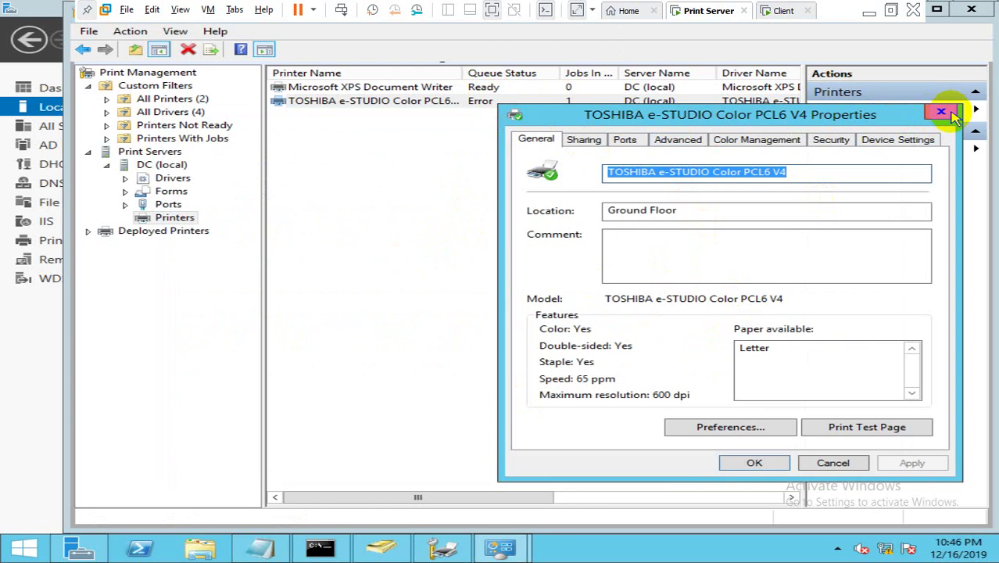
click(941, 112)
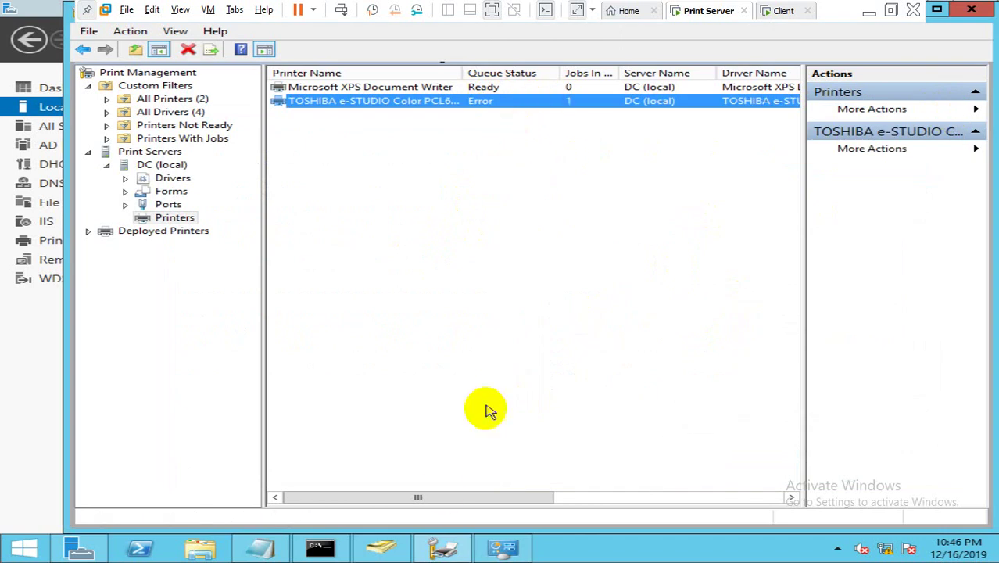
drag(417, 496, 304, 515)
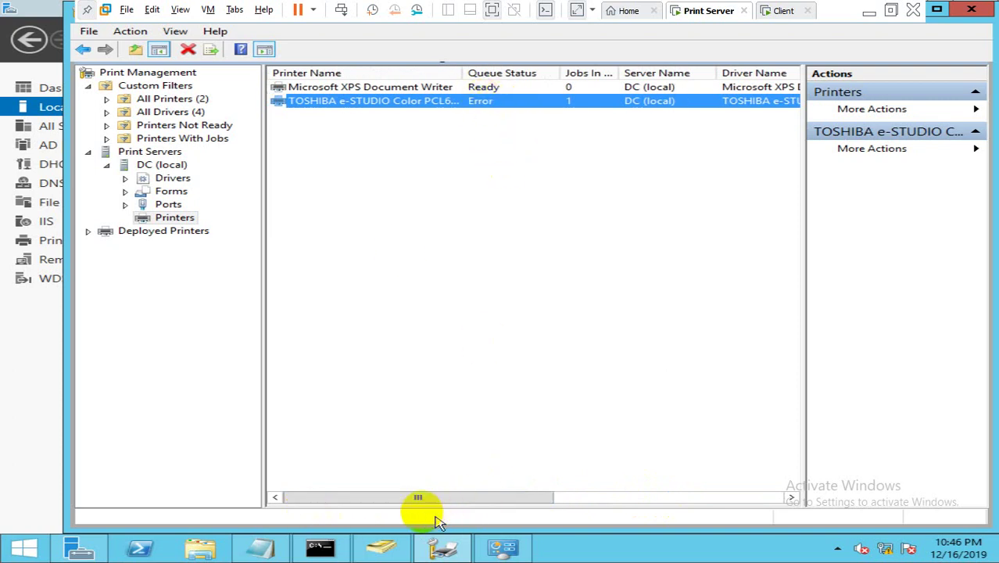
Step: Note that the client's request is seen on the server and explain the error
click(279, 542)
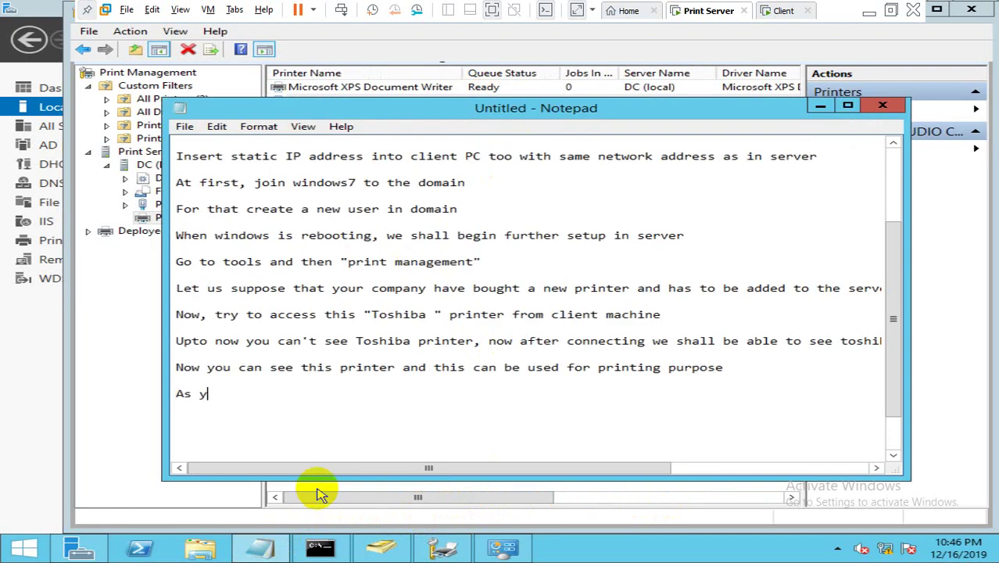
text(can see, the)
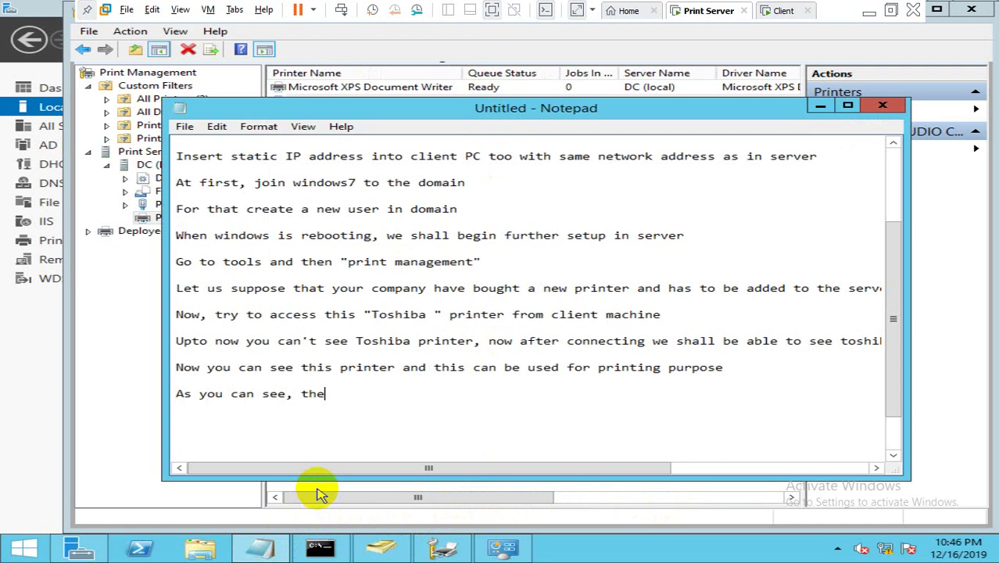
text( request from)
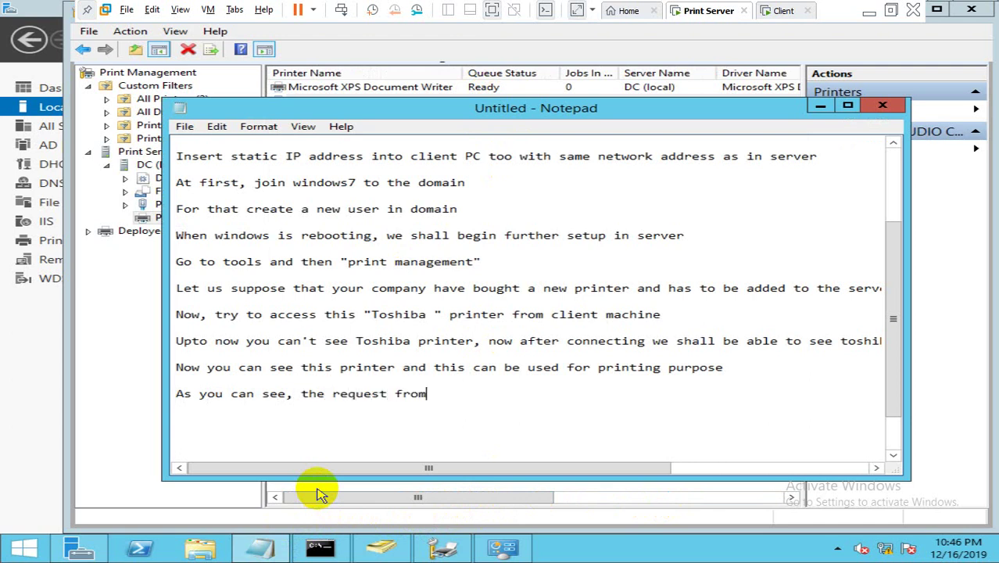
text( client is seen on s)
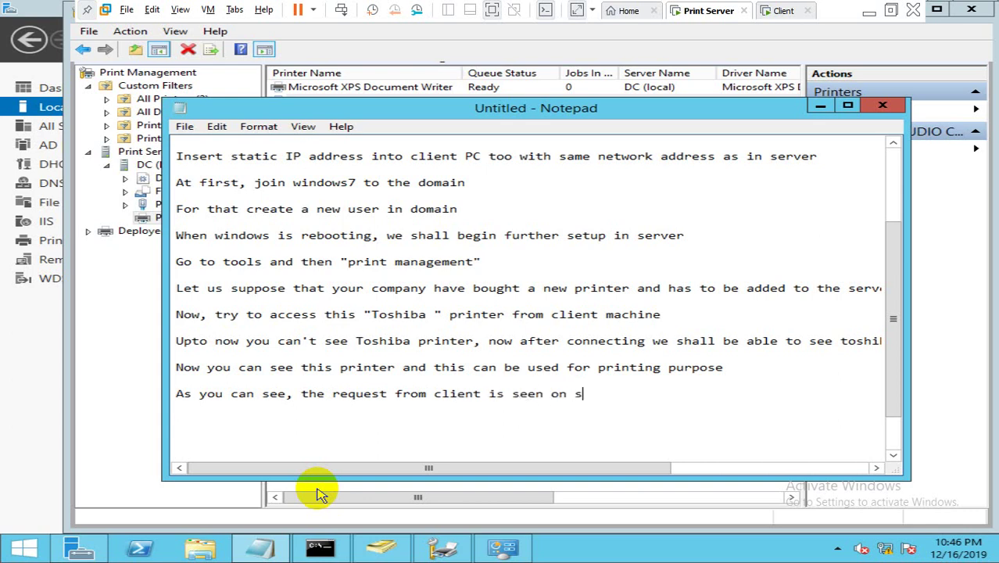
text(erver. Here er)
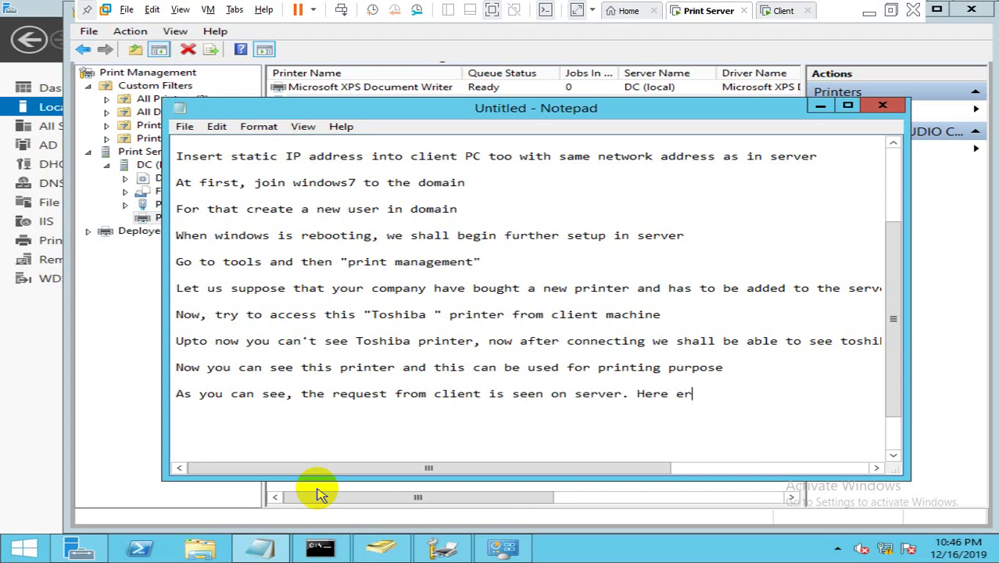
text(ror is shown )
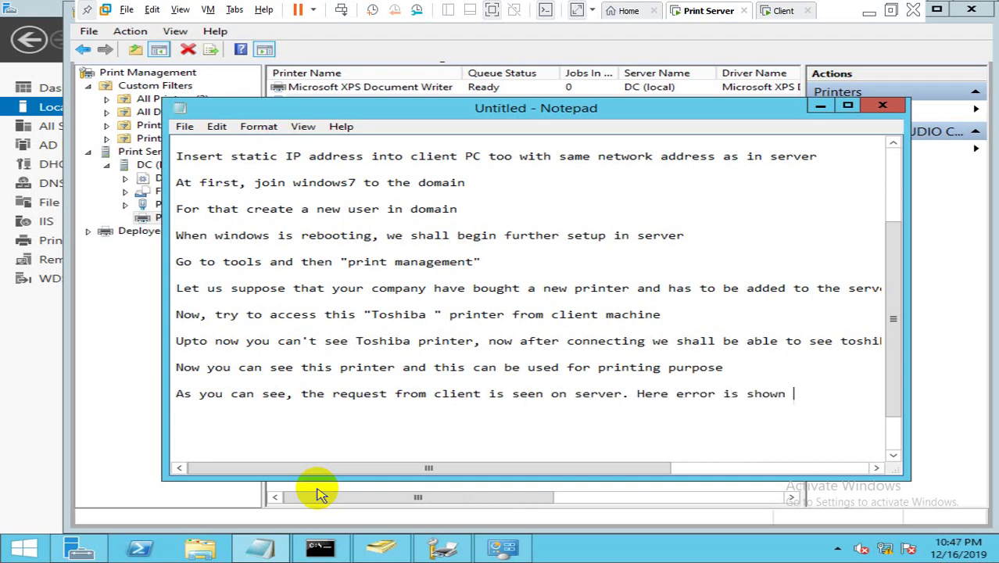
text(because we don)
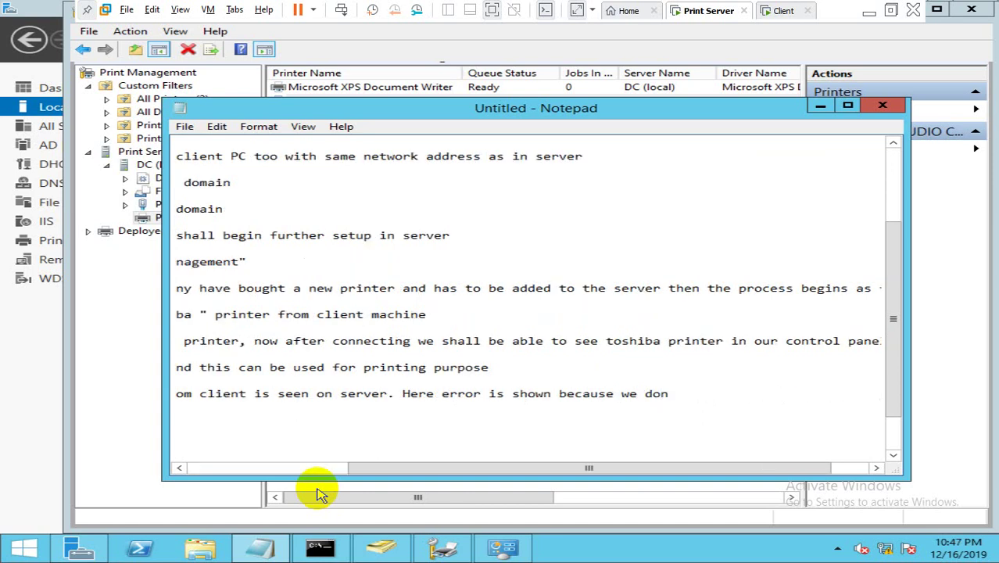
text('t have a printer)
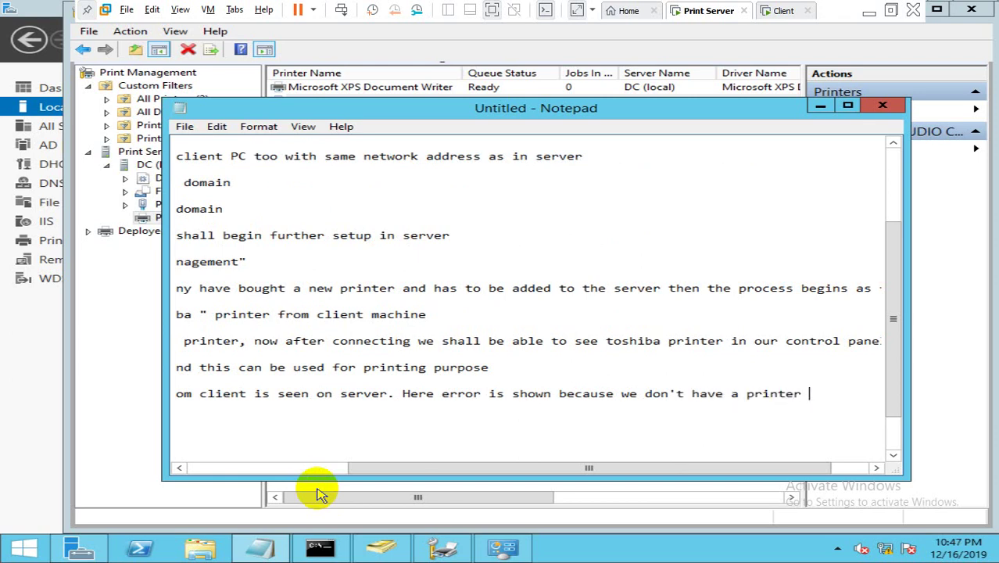
text( :()
key(Return)
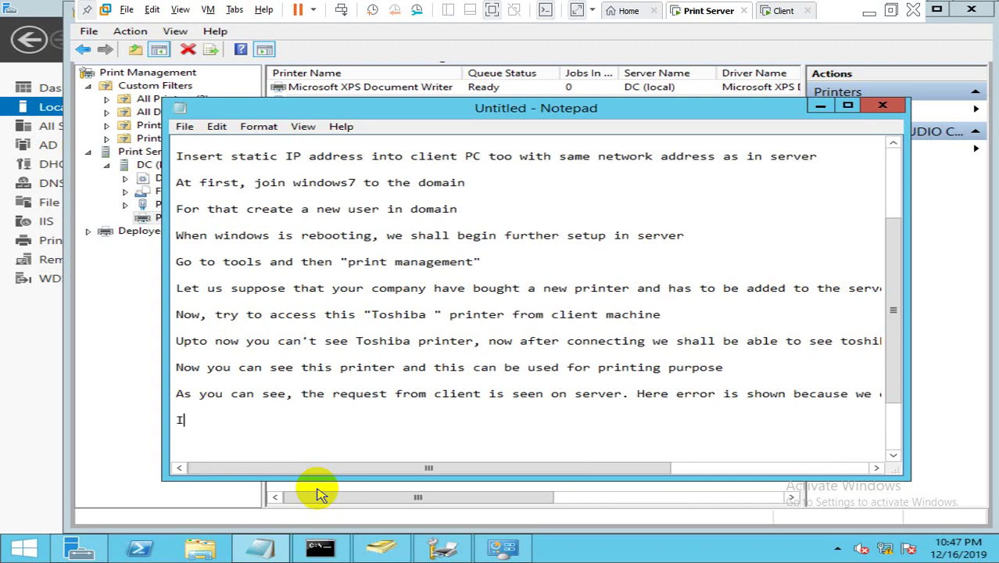
Step: Conclude with 'In this way, print server is installed and configured.' and add blank lines
text(In this way, print s)
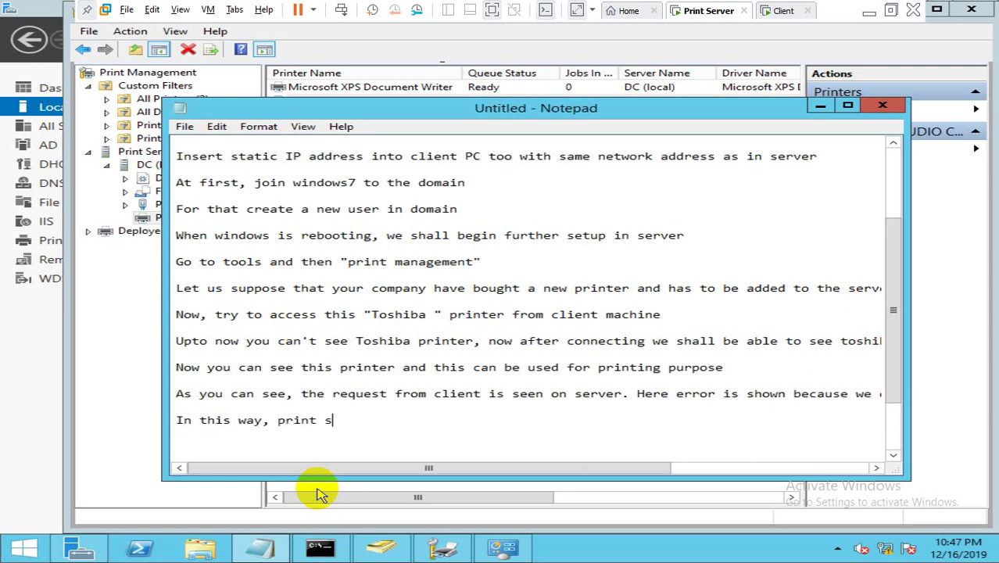
text(erver is installed)
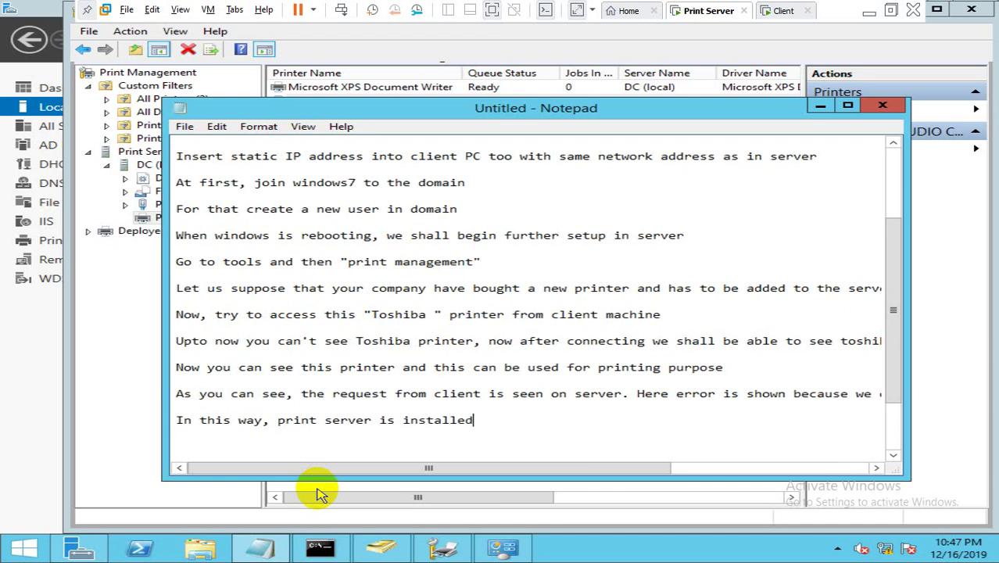
text( and config)
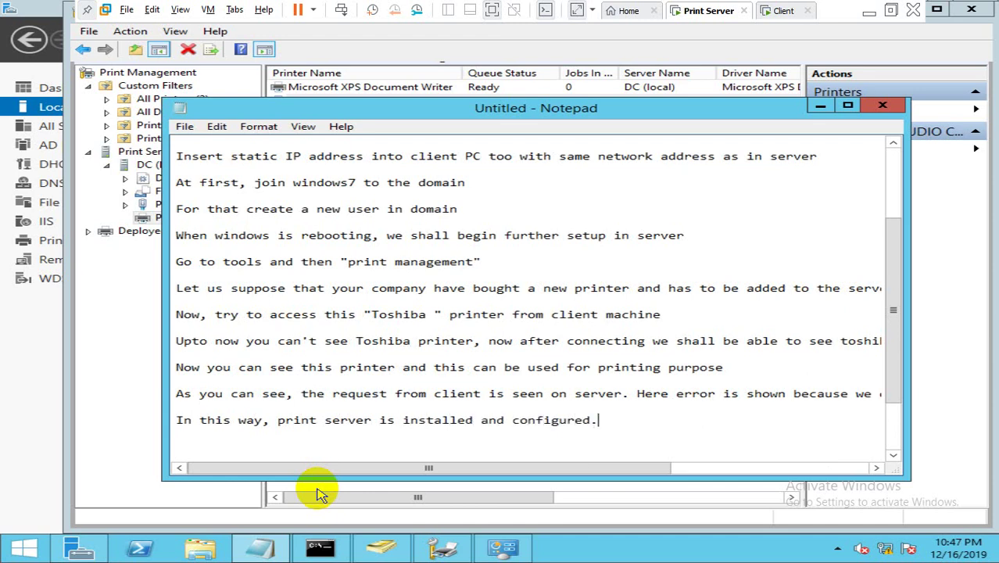
text(ured.)
key(Return)
key(Return)
key(Return)
key(Return)
key(Return)
key(Return)
key(Return)
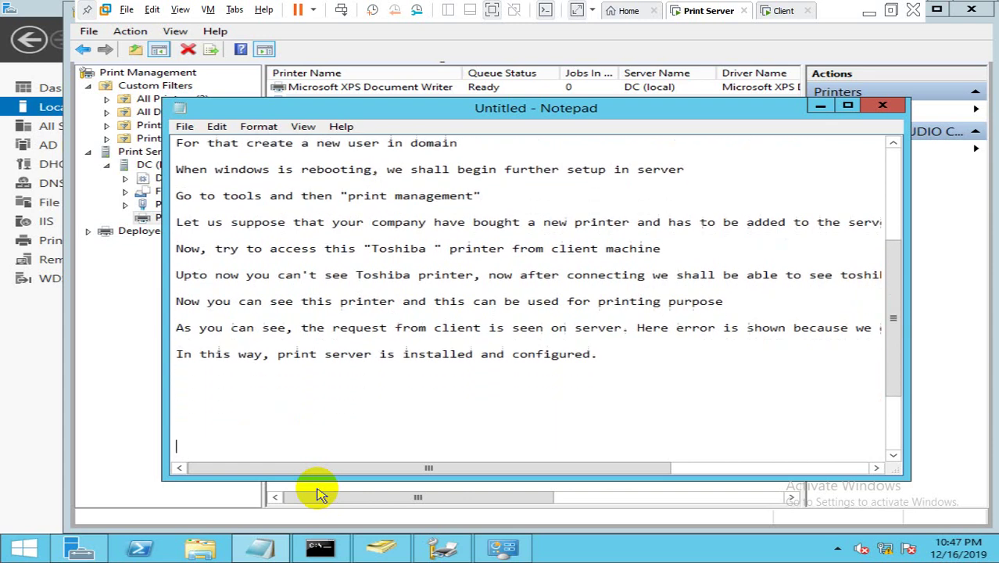
key(Return)
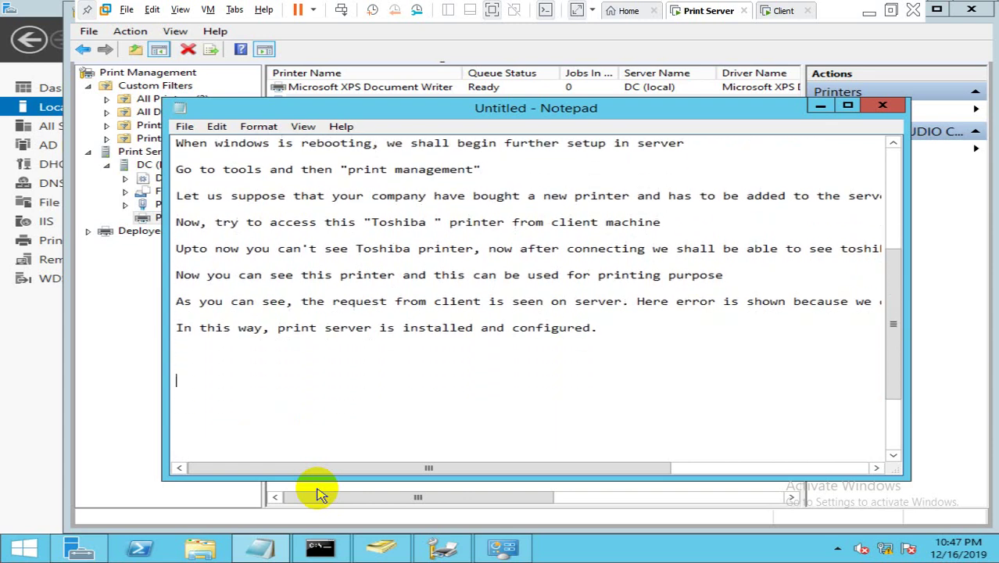